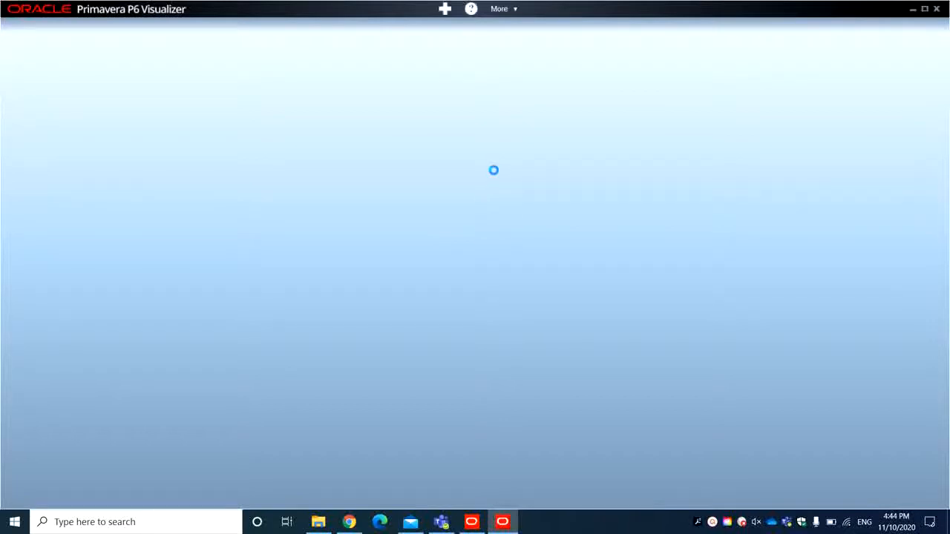
# - Start a new Gantt diagram for project EC00610, Harbour Pointe Assisted Living Center, from the E&C group
pyautogui.click(443, 10)
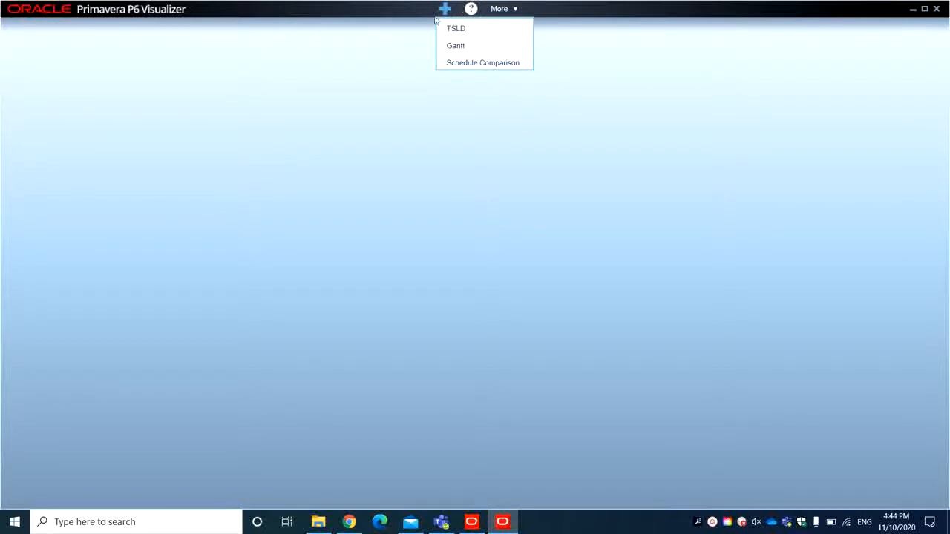
pyautogui.click(484, 47)
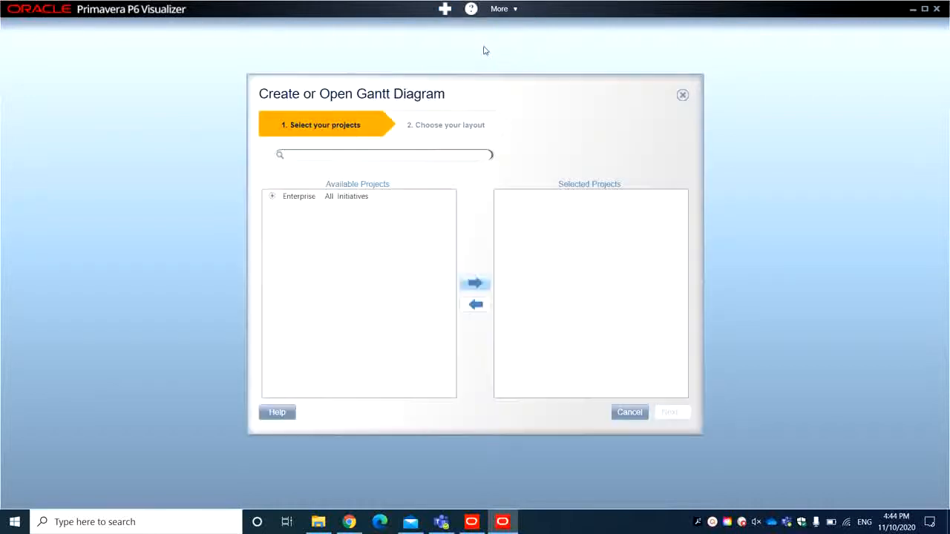
pyautogui.click(272, 196)
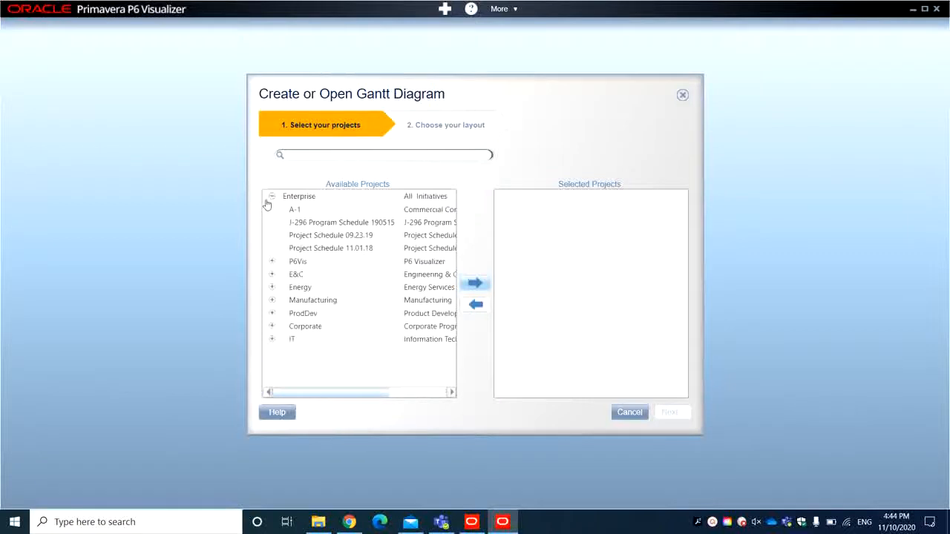
pyautogui.click(273, 274)
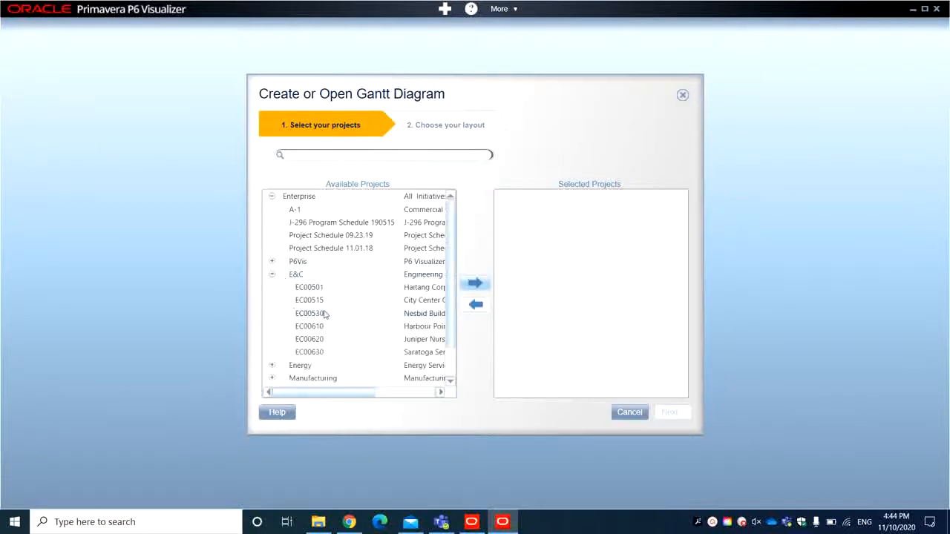
pyautogui.click(348, 330)
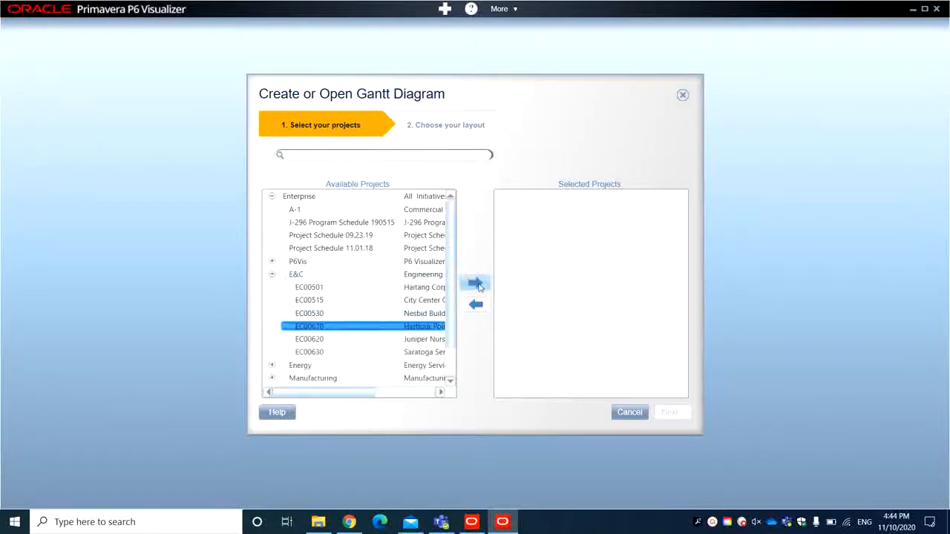
pyautogui.click(479, 287)
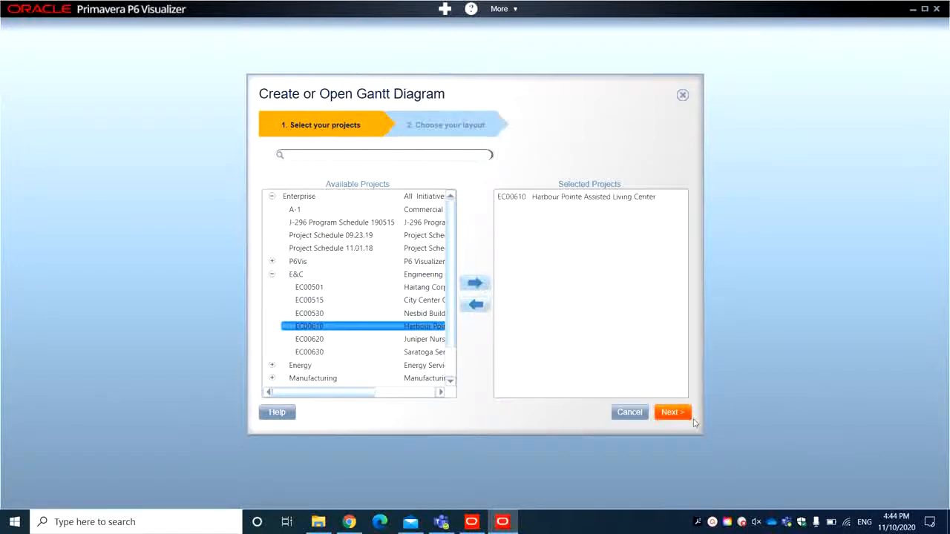
pyautogui.click(671, 412)
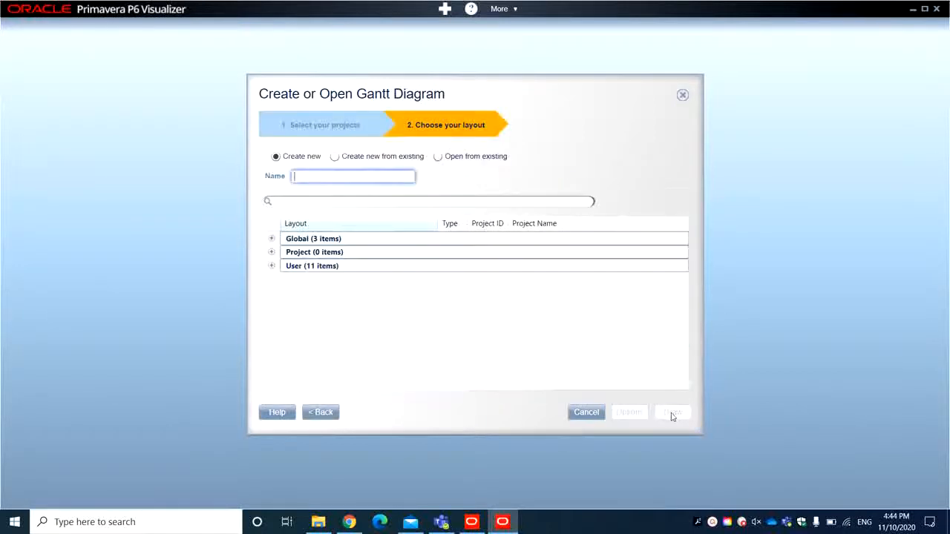
# - Name the new layout "Tutorial Gantt" and draw it
pyautogui.click(322, 175)
pyautogui.write('Tutorial Gantt')
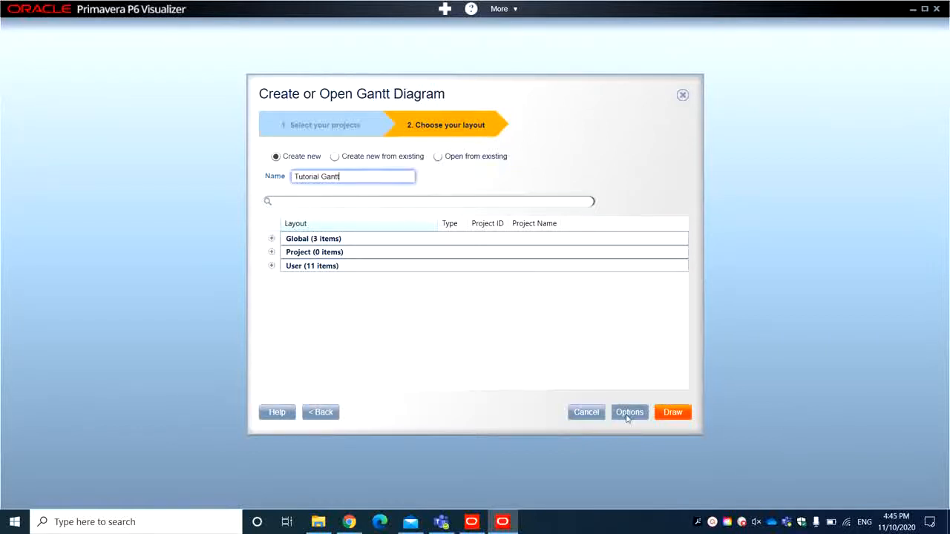
pyautogui.click(678, 416)
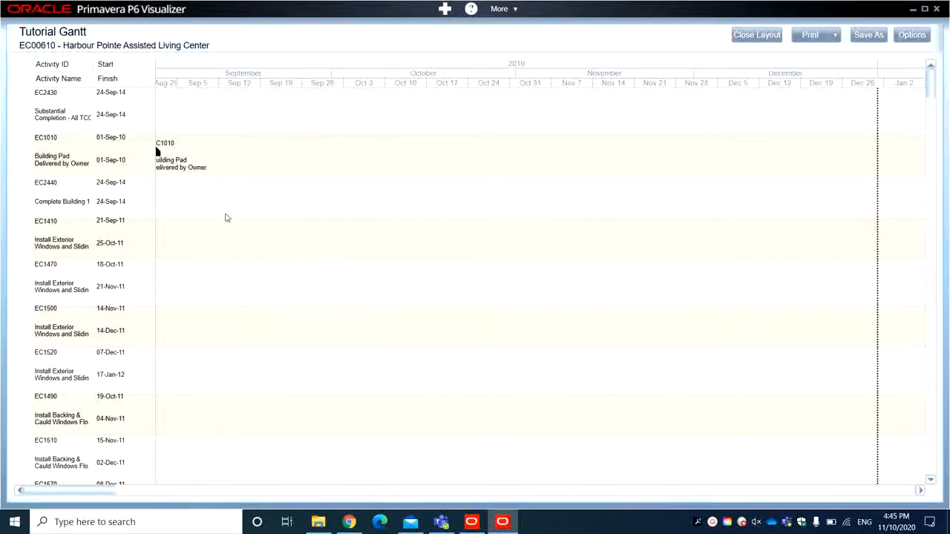
# - Look over the drawn Gantt chart and its layout options, including the Timescale and Bars & Labels settings
pyautogui.scroll(-5, 231, 218)
pyautogui.scroll(5, 237, 224)
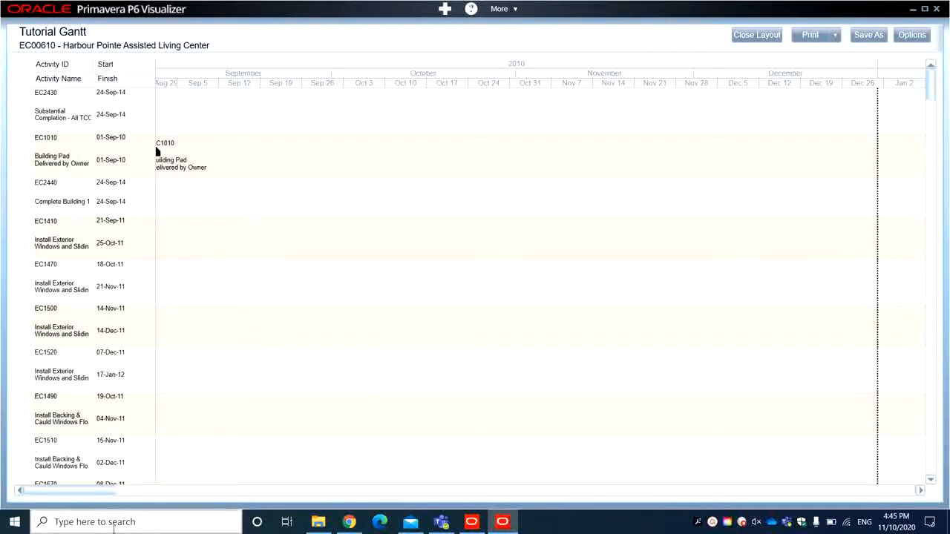
pyautogui.moveTo(87, 493); pyautogui.dragTo(54, 486)
pyautogui.scroll(-3, 336, 336)
pyautogui.scroll(2, 338, 337)
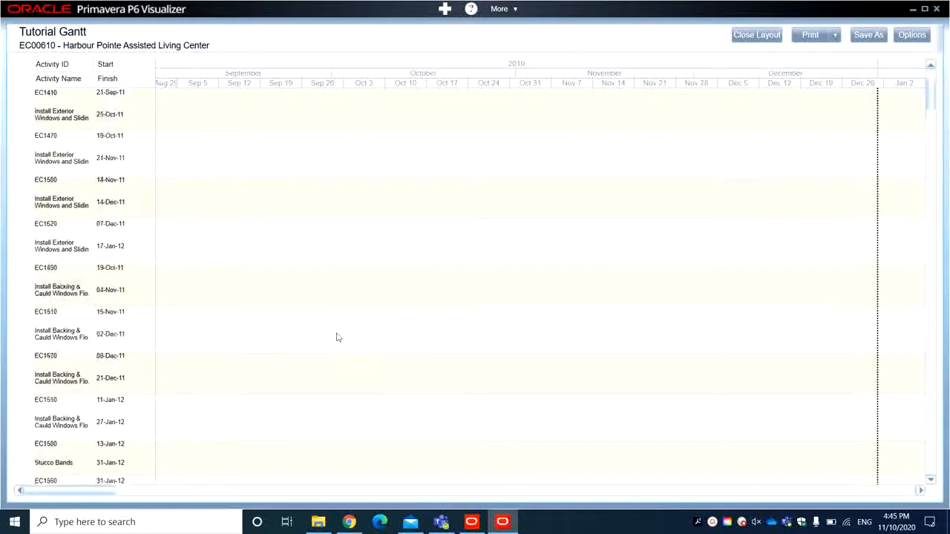
pyautogui.scroll(2, 338, 333)
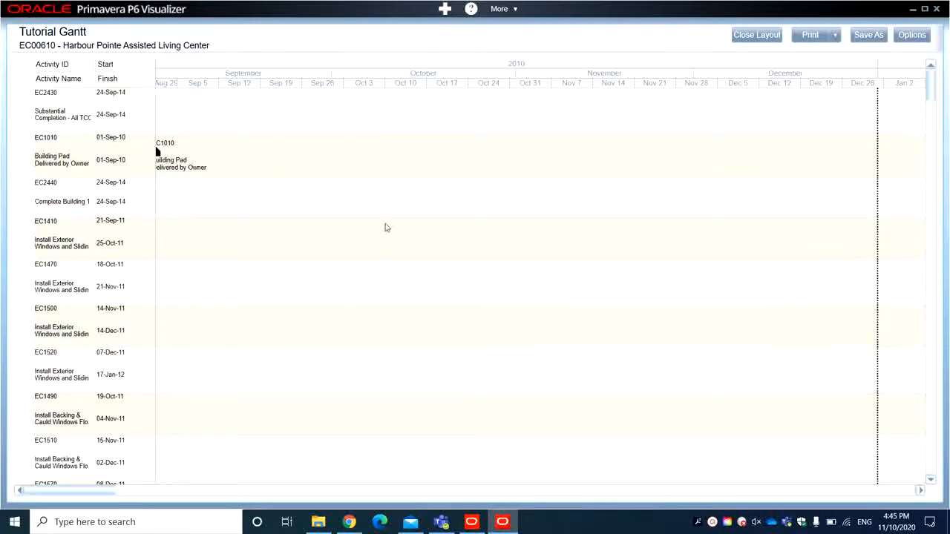
pyautogui.click(913, 35)
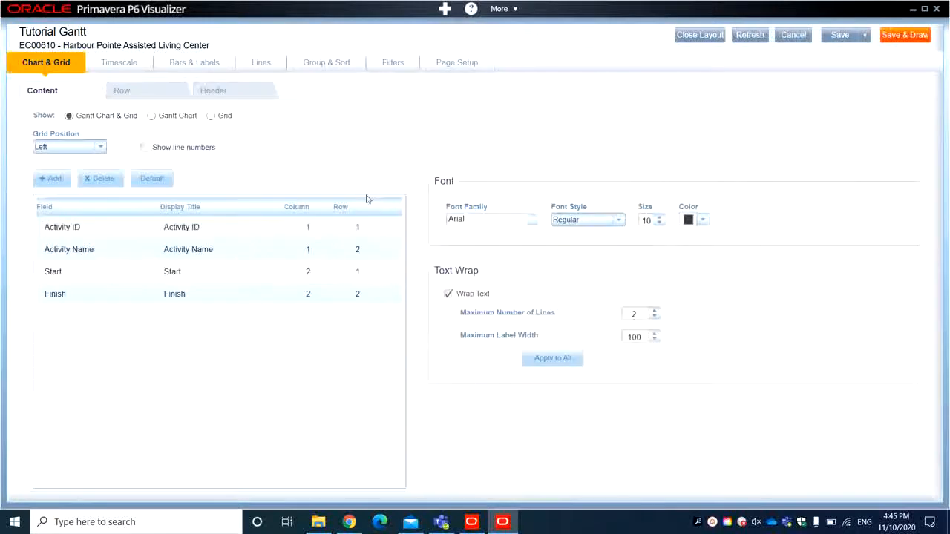
pyautogui.click(121, 66)
pyautogui.click(196, 67)
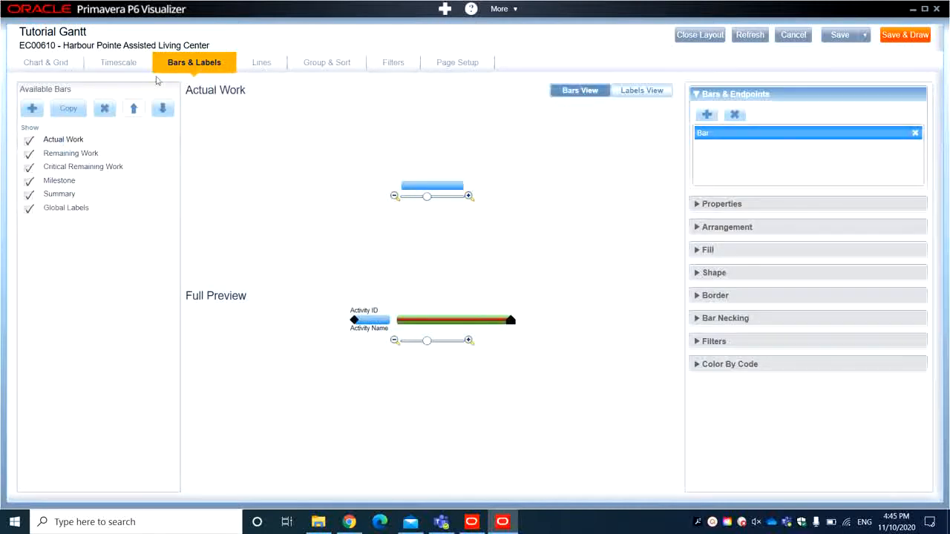
pyautogui.click(64, 69)
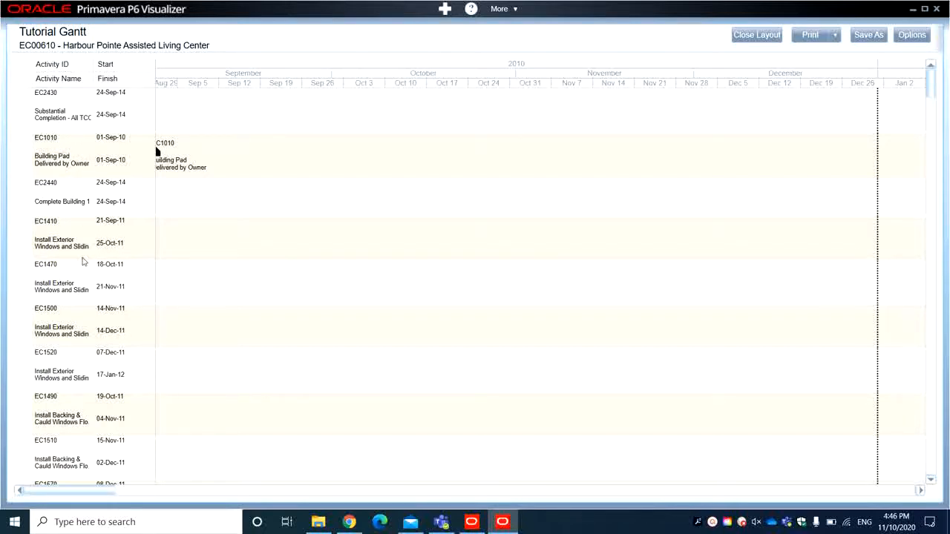
# - In the grid content options, place the Finish field in column 4, row 1
pyautogui.click(899, 37)
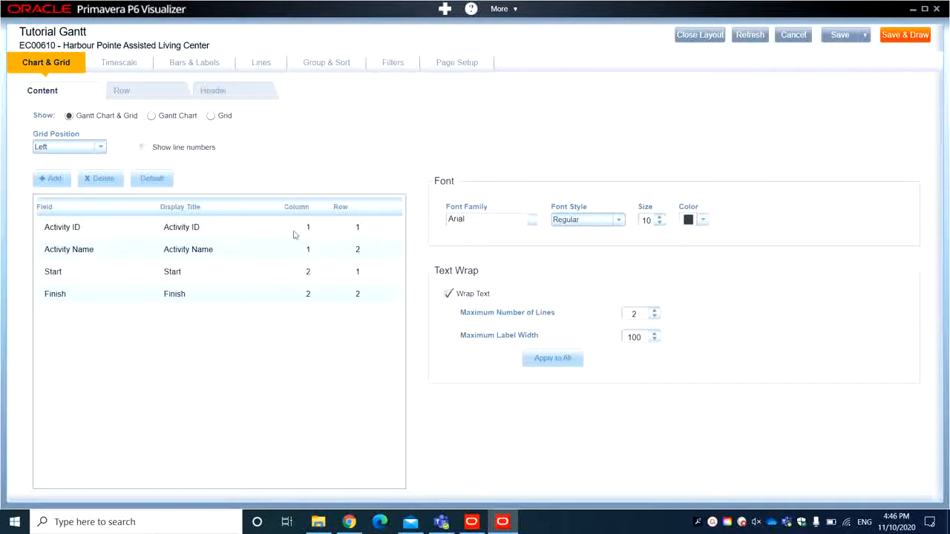
pyautogui.click(318, 299)
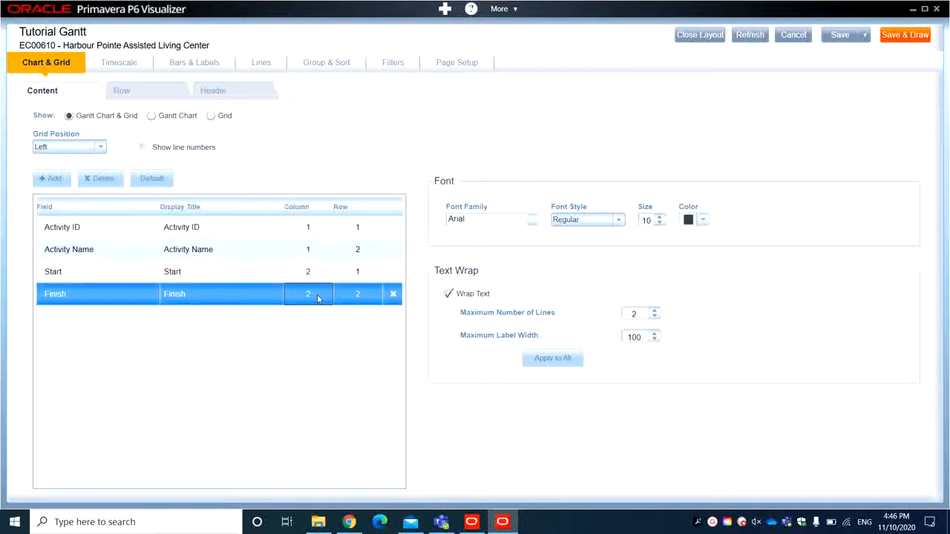
pyautogui.click(318, 299)
pyautogui.click(318, 293)
pyautogui.click(370, 301)
pyautogui.click(370, 301)
pyautogui.click(367, 297)
# - Move the Start field to column 3 of the grid, in row 1
pyautogui.click(319, 273)
pyautogui.click(317, 270)
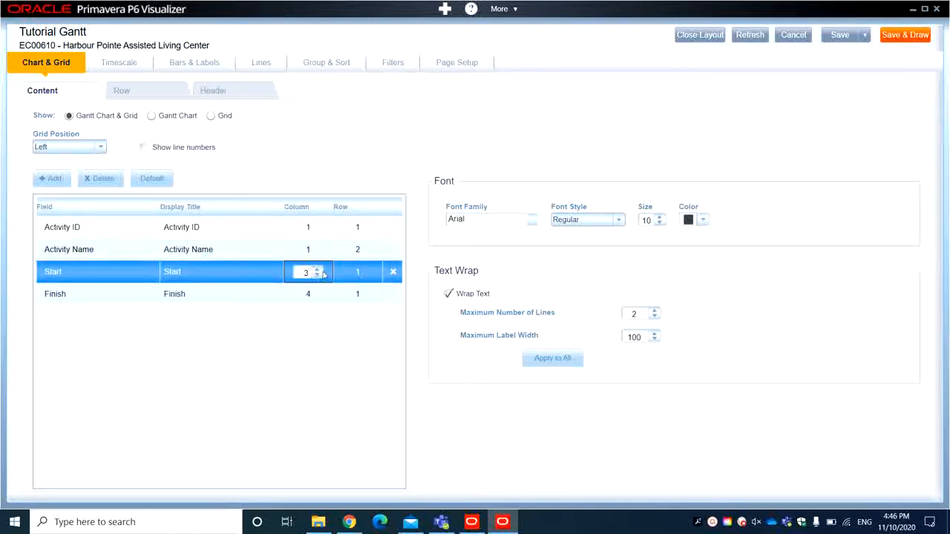
pyautogui.click(359, 274)
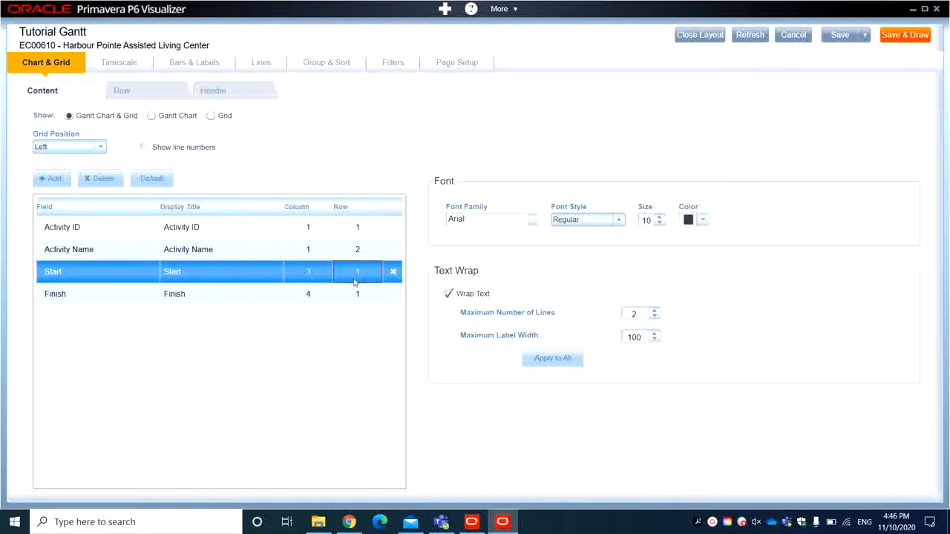
# - Place the Activity Name field in column 2, row 1, and save and redraw the Gantt
pyautogui.click(312, 253)
pyautogui.click(309, 251)
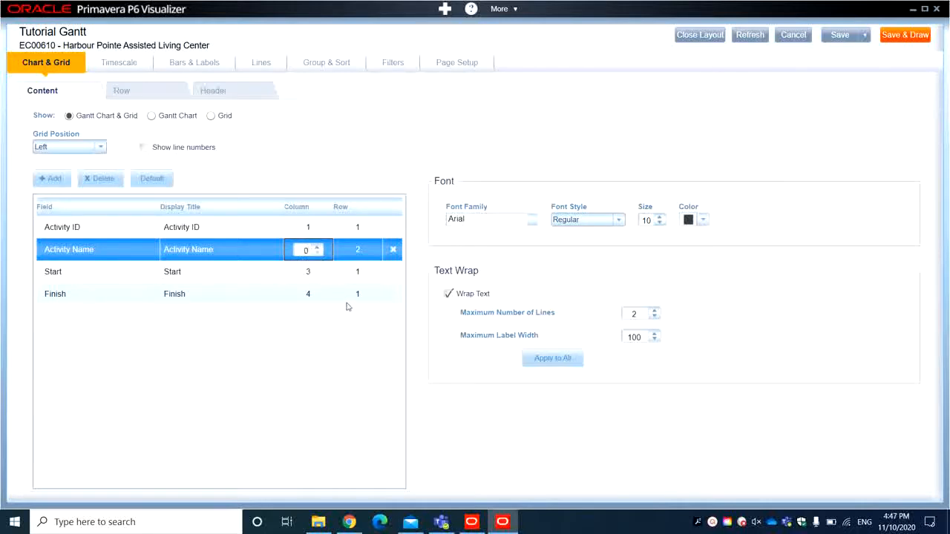
pyautogui.write('02')
pyautogui.press('BackSpace')
pyautogui.click(318, 247)
pyautogui.click(362, 250)
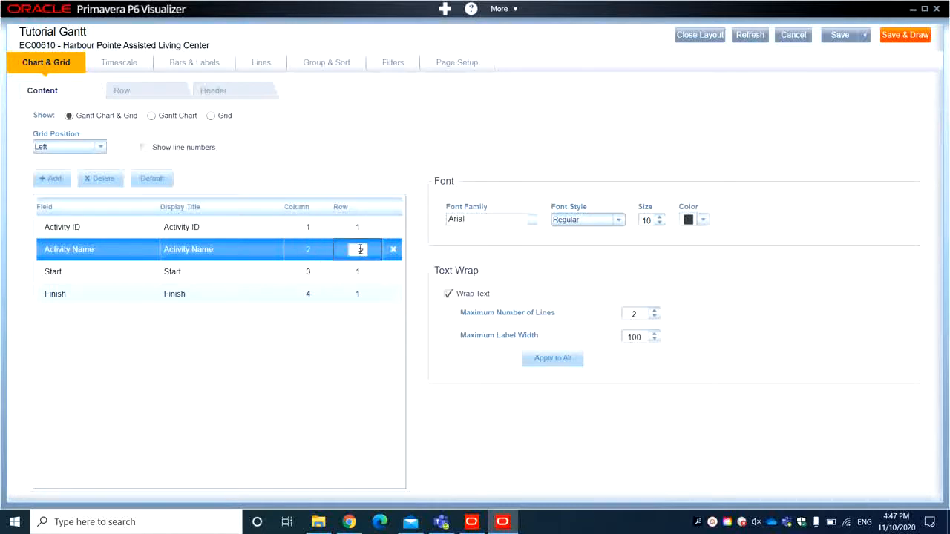
pyautogui.click(367, 254)
pyautogui.click(334, 357)
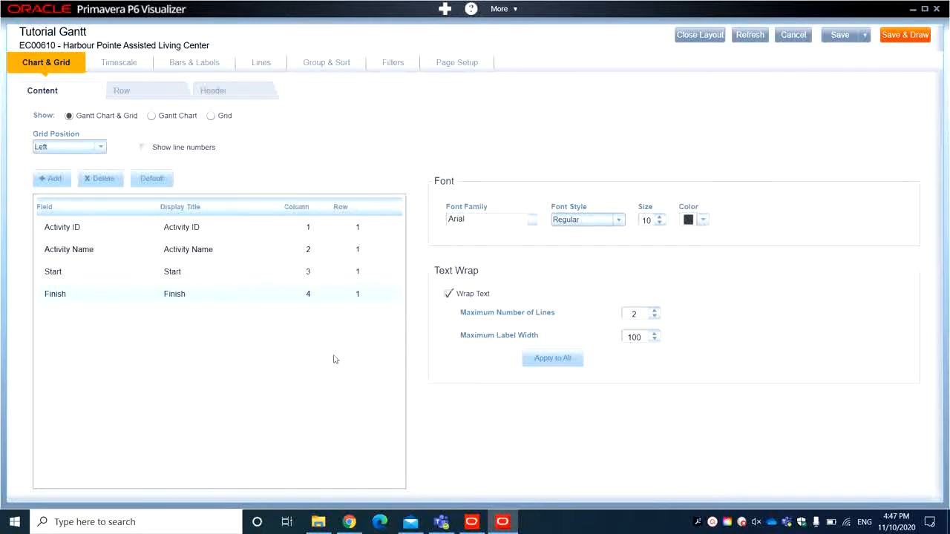
pyautogui.click(904, 35)
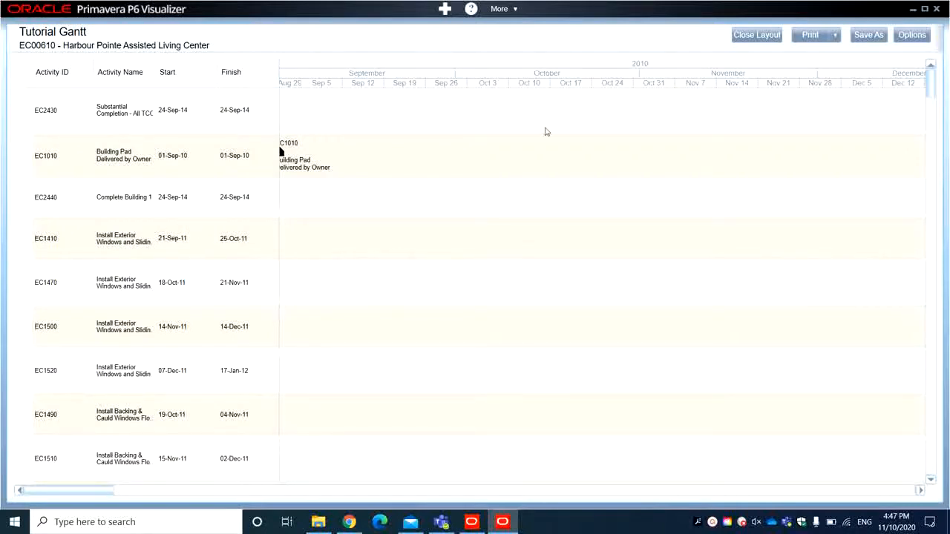
# - Try turning off text wrapping for the Activity ID field in the grid content options
pyautogui.click(896, 40)
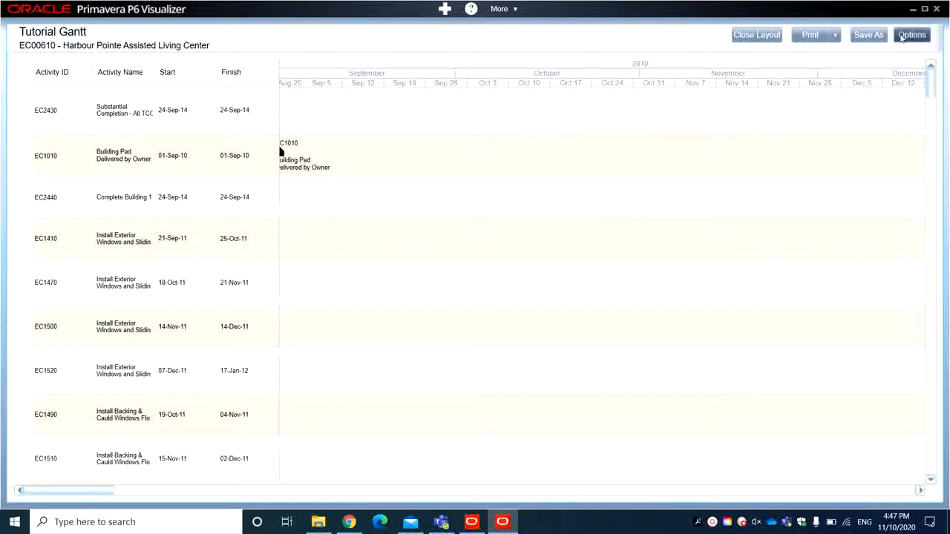
pyautogui.click(104, 227)
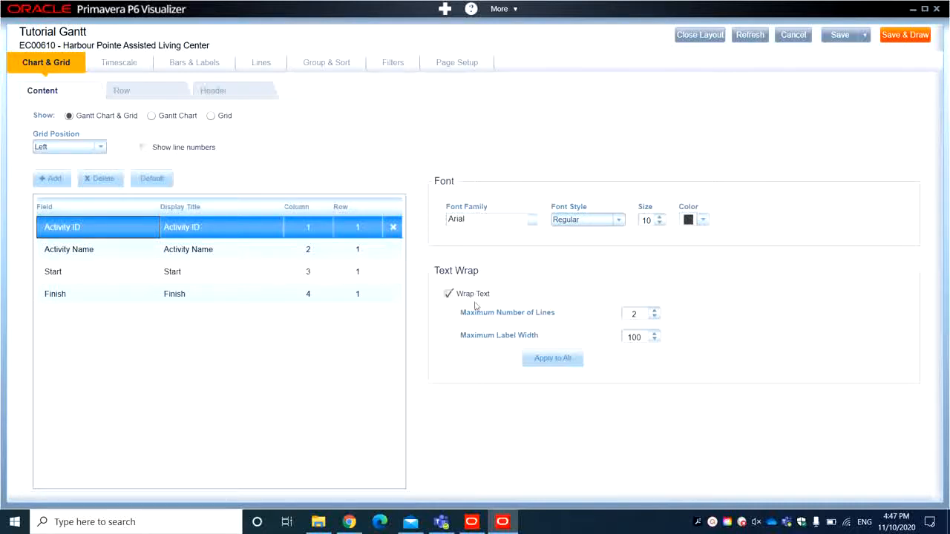
pyautogui.click(449, 295)
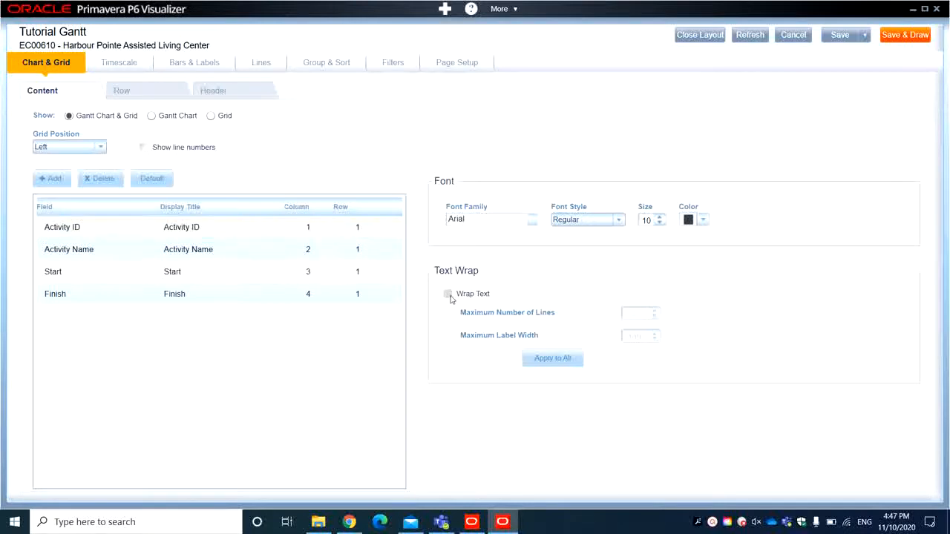
pyautogui.click(449, 295)
# - Check the row color settings, try the Gantt Chart and Grid display modes, and restore Gantt Chart & Grid
pyautogui.click(149, 92)
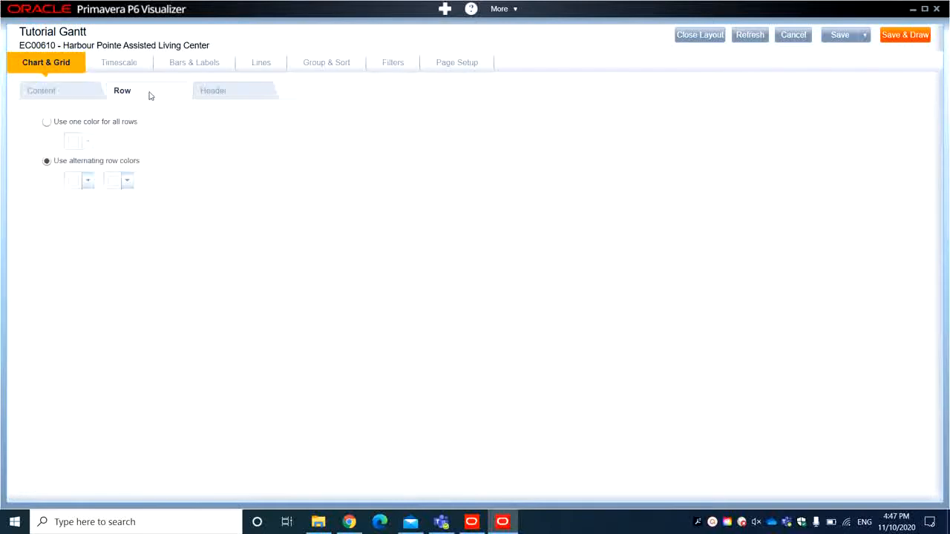
pyautogui.click(64, 88)
pyautogui.click(123, 90)
pyautogui.click(59, 91)
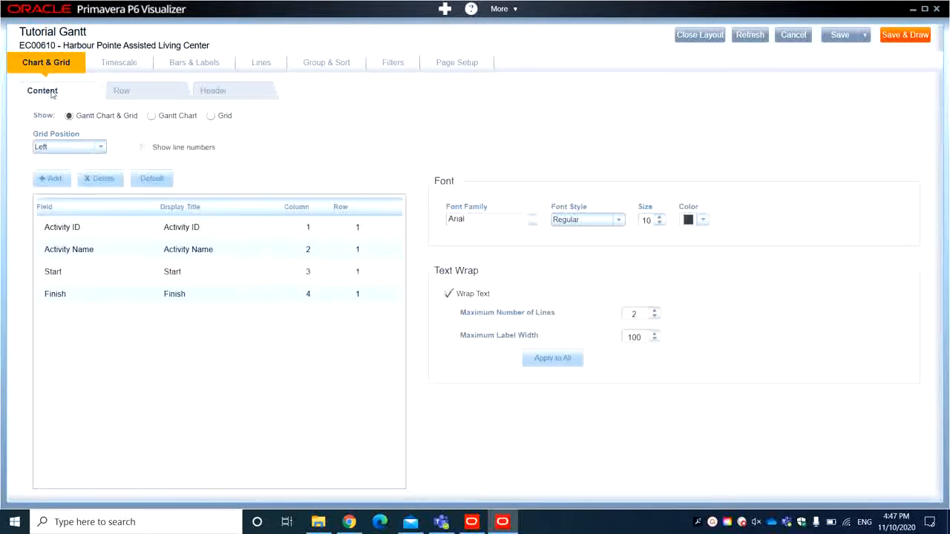
pyautogui.click(162, 118)
pyautogui.click(210, 116)
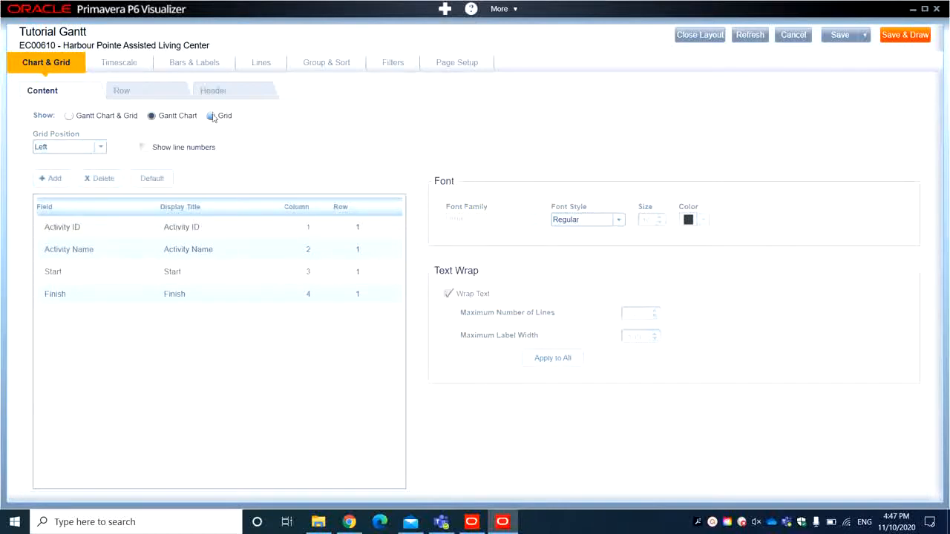
pyautogui.click(84, 117)
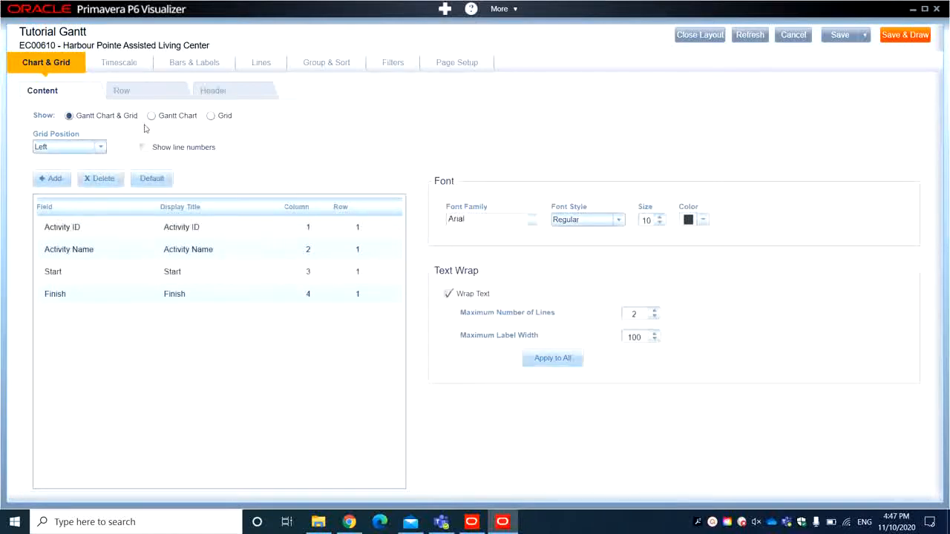
# - Increase the grid header font size to about 23 and save and redraw the Gantt
pyautogui.click(140, 90)
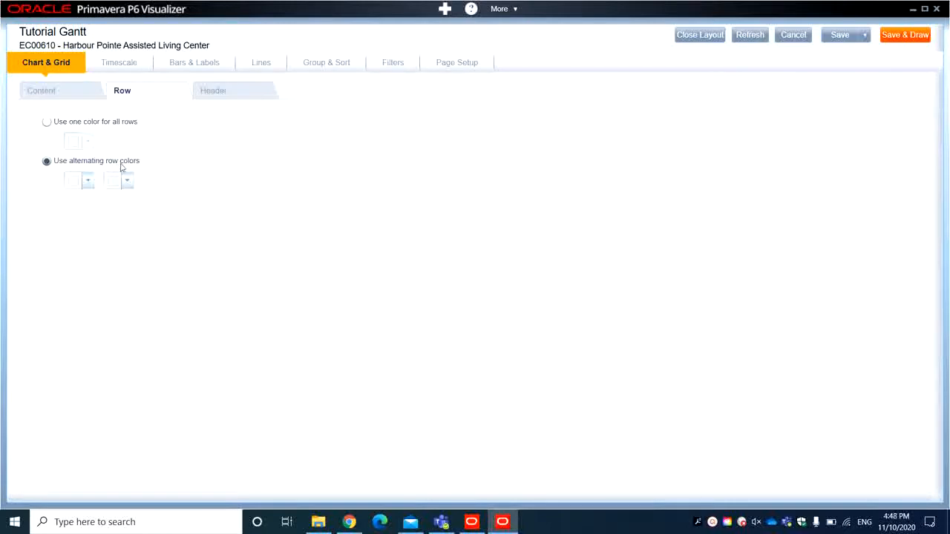
pyautogui.click(215, 92)
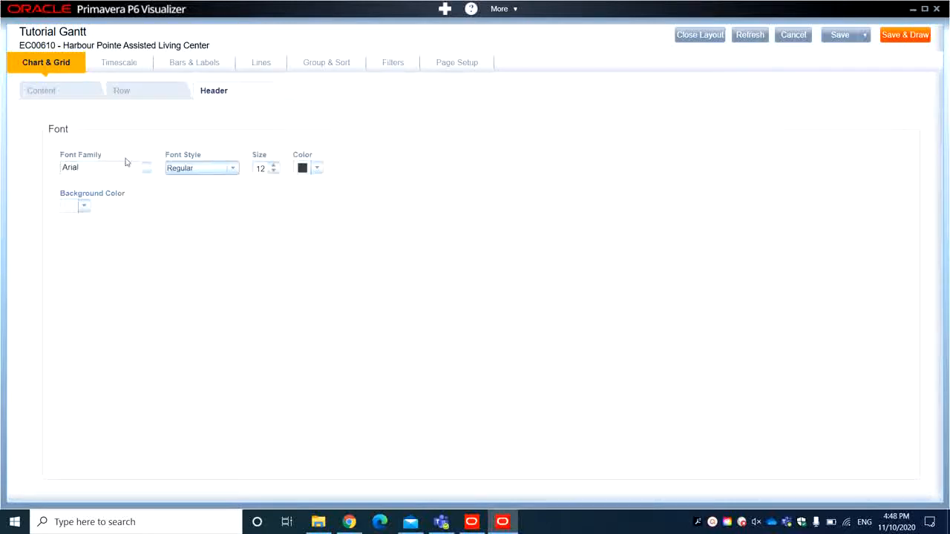
pyautogui.click(273, 166)
pyautogui.click(273, 166)
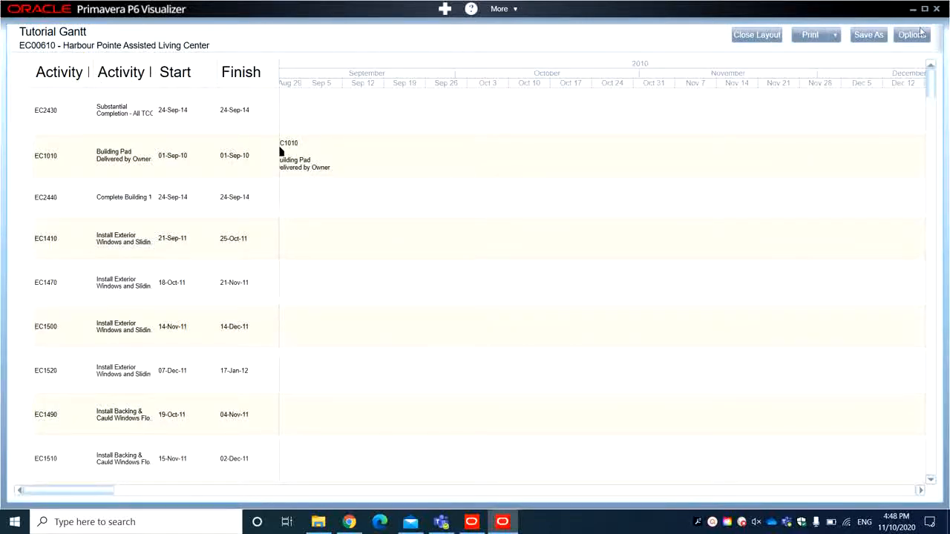
# - Reduce the grid header font size in the layout options and return to the grid content settings
pyautogui.click(920, 31)
pyautogui.click(273, 172)
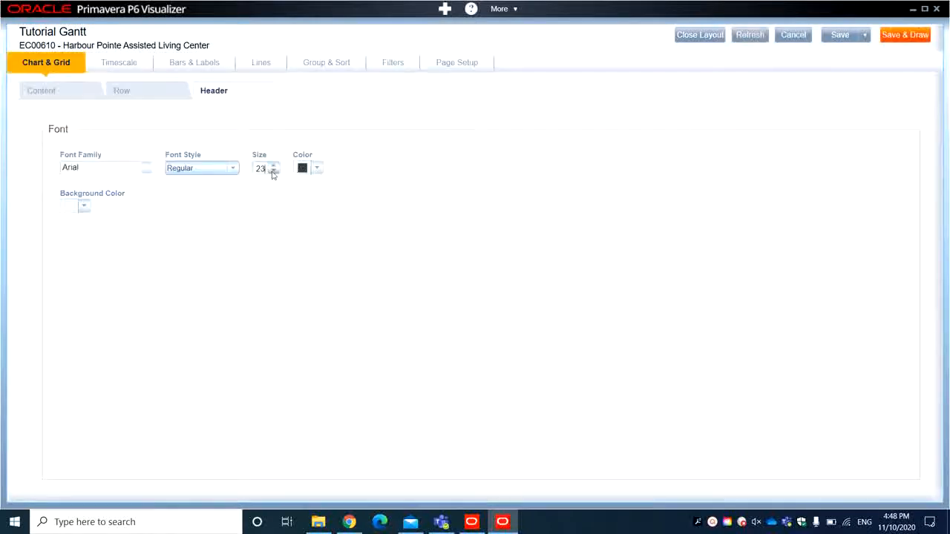
pyautogui.click(273, 172)
pyautogui.click(88, 98)
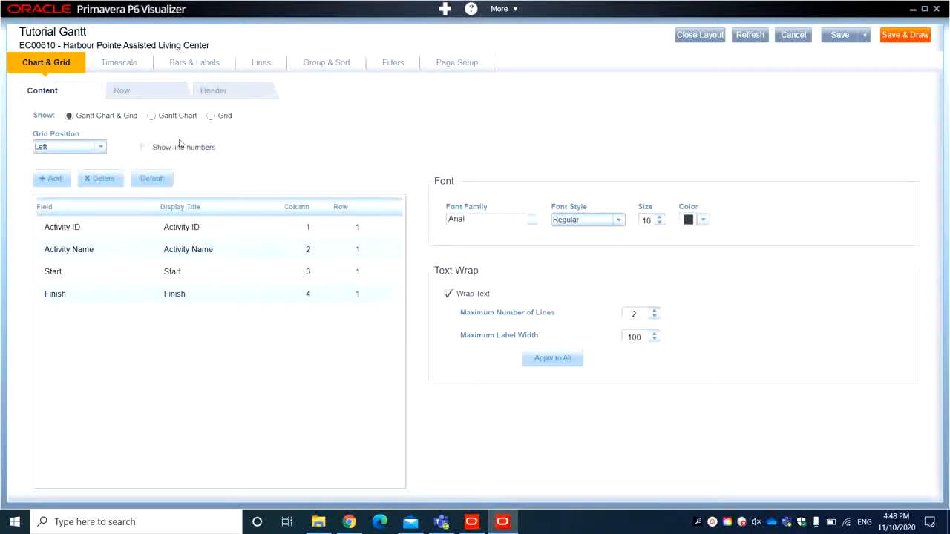
# - Turn off text wrapping for the Activity Name field, then save and redraw the Gantt
pyautogui.click(88, 256)
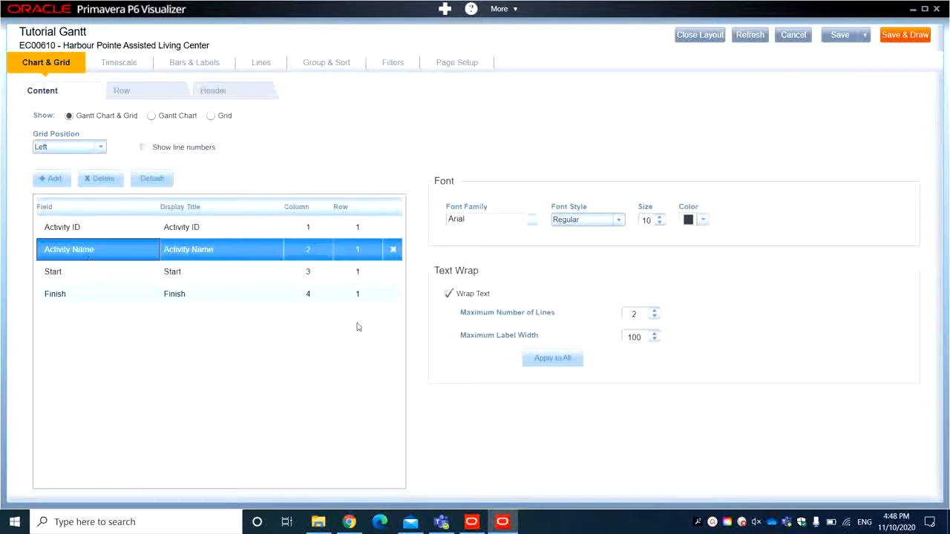
pyautogui.click(448, 293)
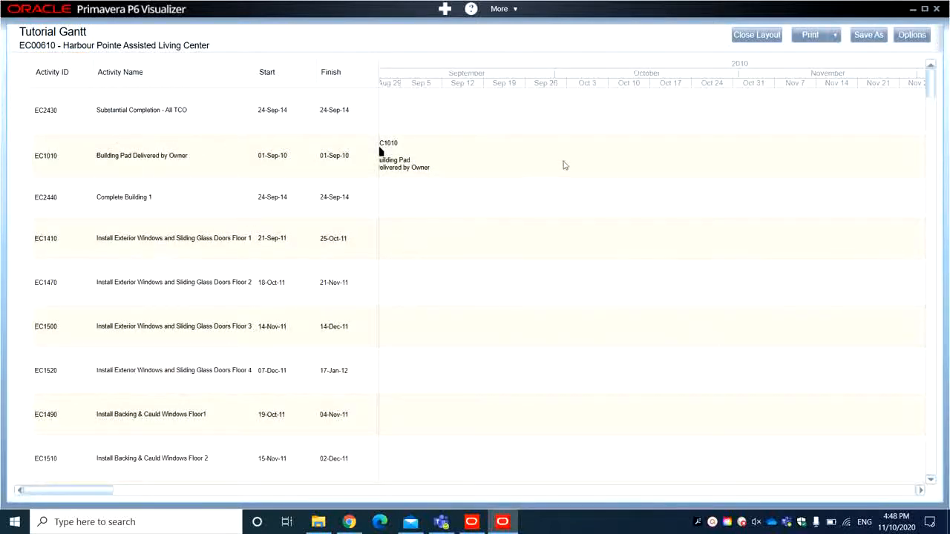
# - Enable text wrapping for the Activity Name field with a maximum of 3 lines, redraw, and widen its column to about 119
pyautogui.click(912, 35)
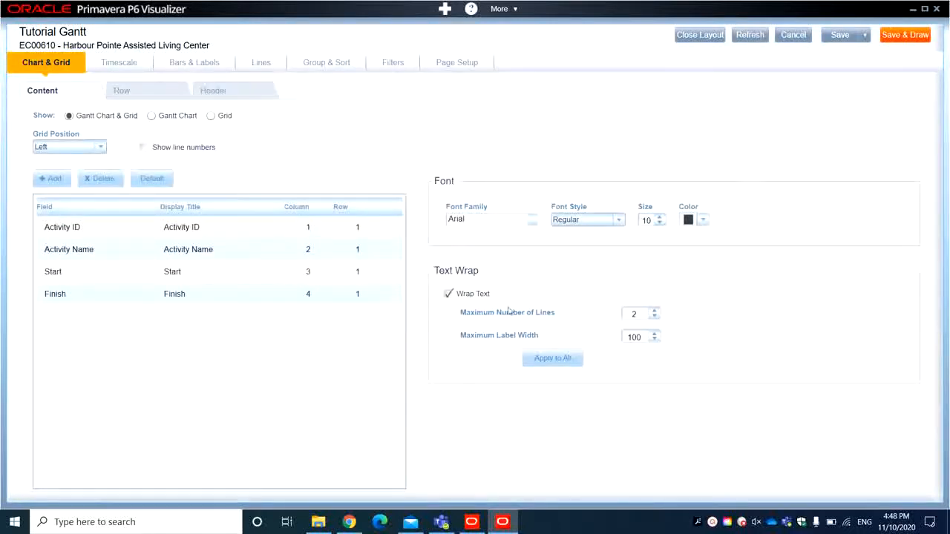
pyautogui.click(196, 255)
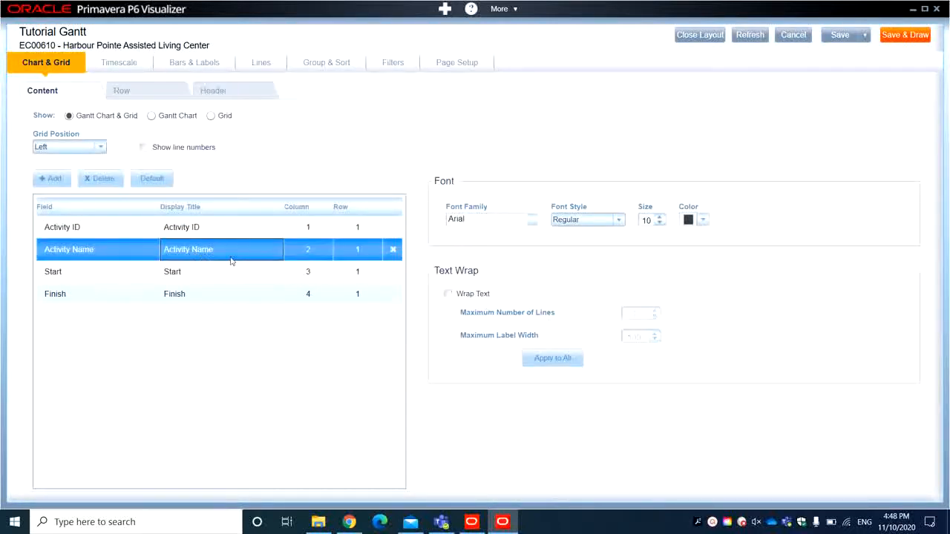
pyautogui.click(470, 294)
pyautogui.click(655, 313)
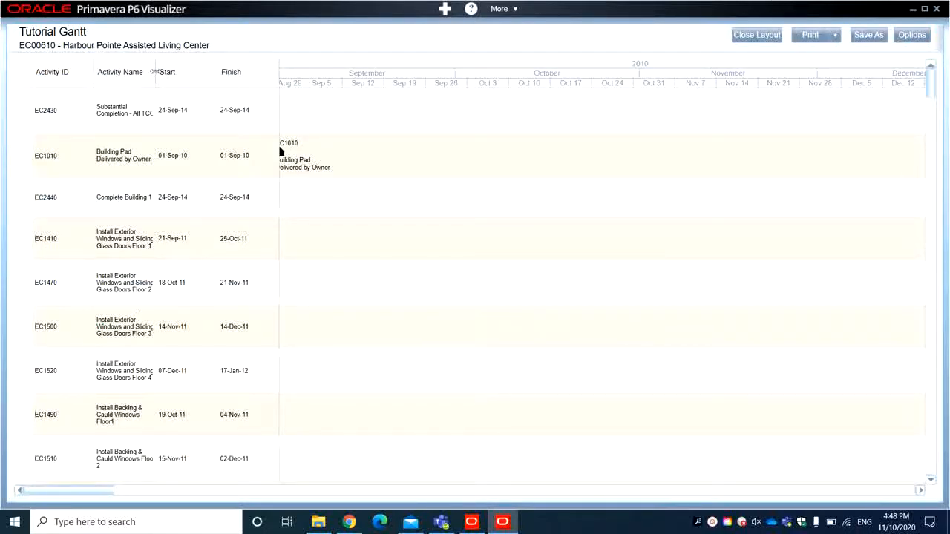
pyautogui.moveTo(156, 73); pyautogui.dragTo(166, 71)
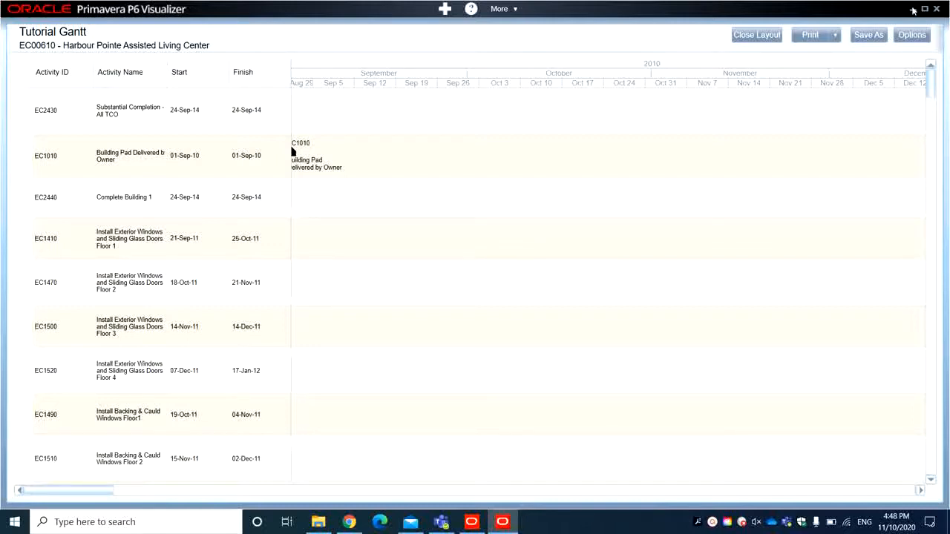
# - Set the Activity Name field's maximum label width to 200 and redraw the Gantt
pyautogui.click(911, 35)
pyautogui.click(208, 251)
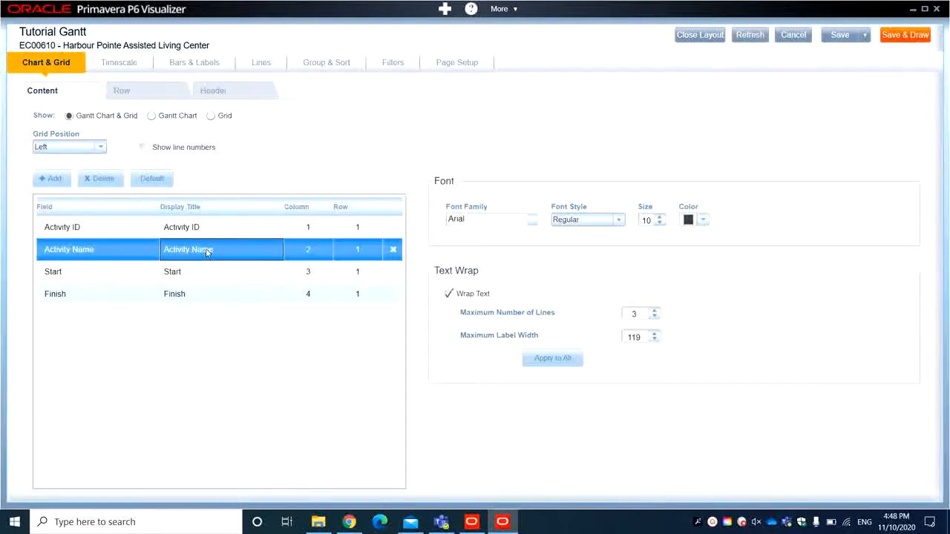
pyautogui.doubleClick(640, 337)
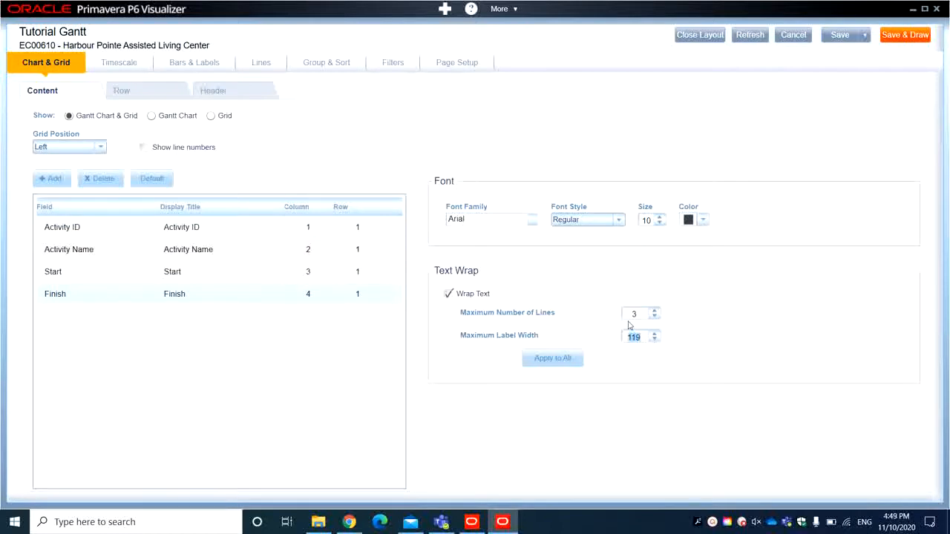
pyautogui.write('200')
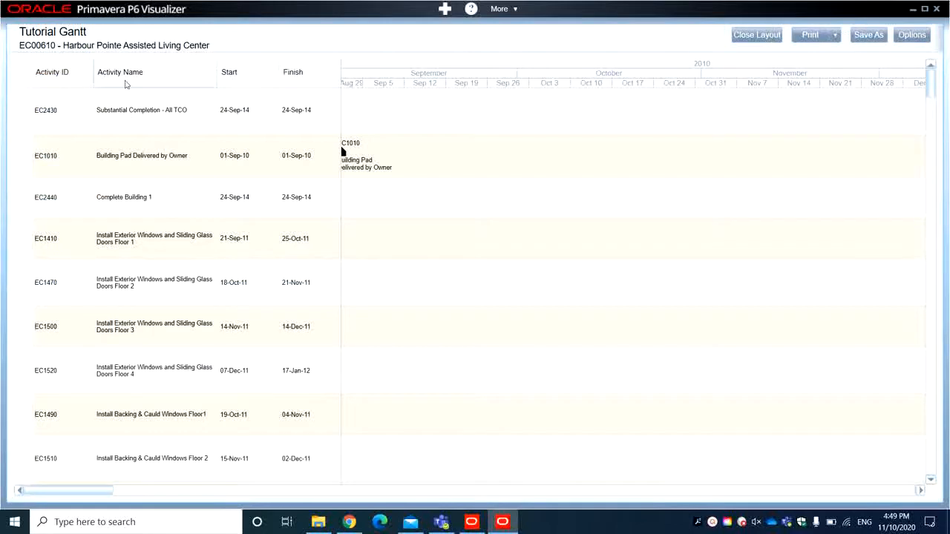
# - Set the Activity Name field's maximum label width to 120 and redraw the Gantt
pyautogui.click(911, 34)
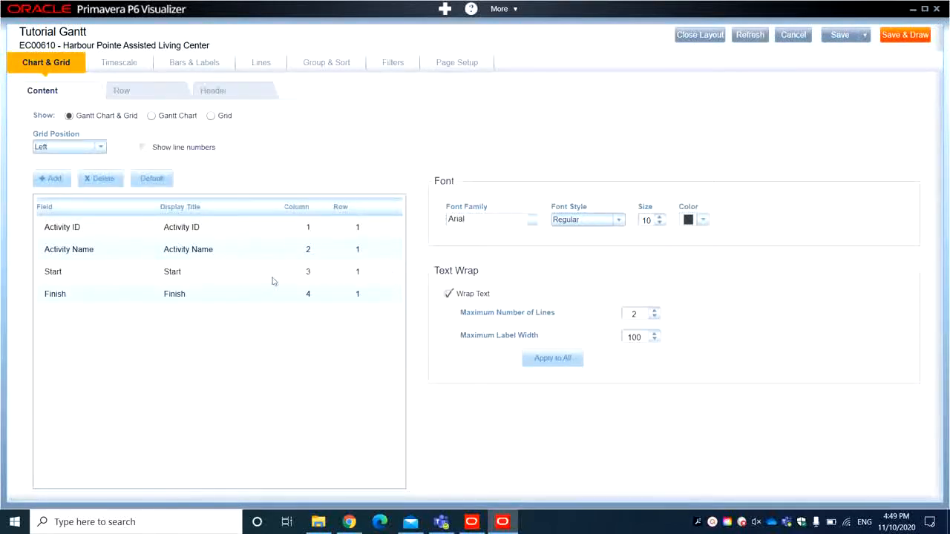
pyautogui.click(191, 253)
pyautogui.doubleClick(637, 338)
pyautogui.write('120')
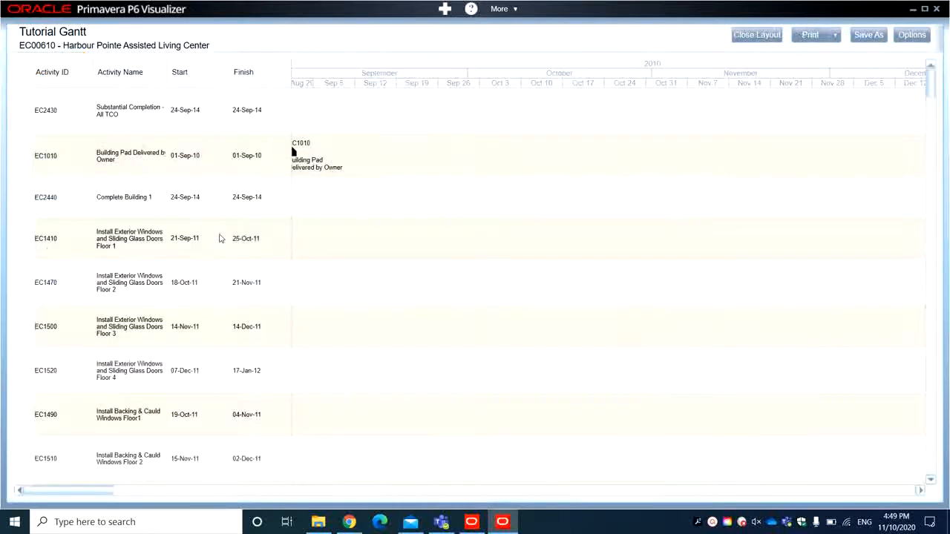
# - Set the timescale to start at Project Start -1 Months and finish at Project Finish +3 Months
pyautogui.click(910, 39)
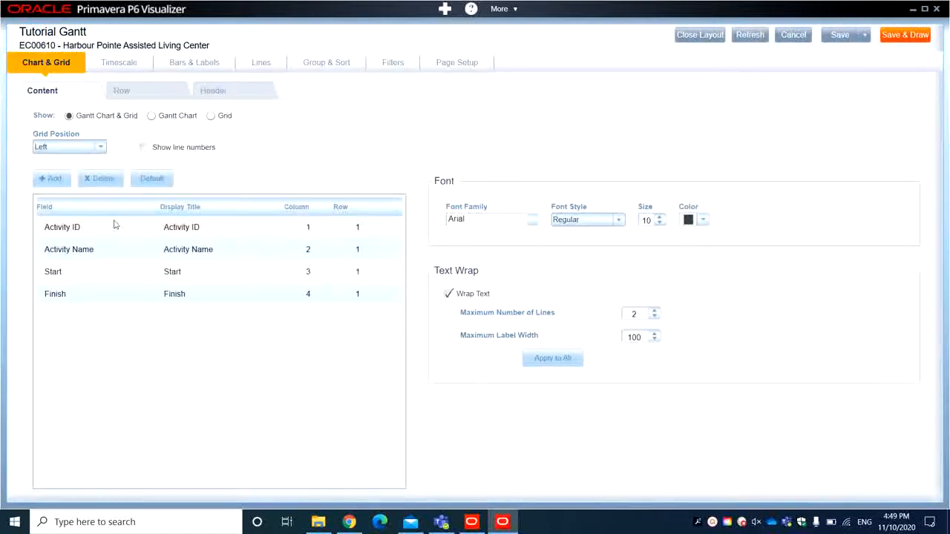
pyautogui.click(121, 61)
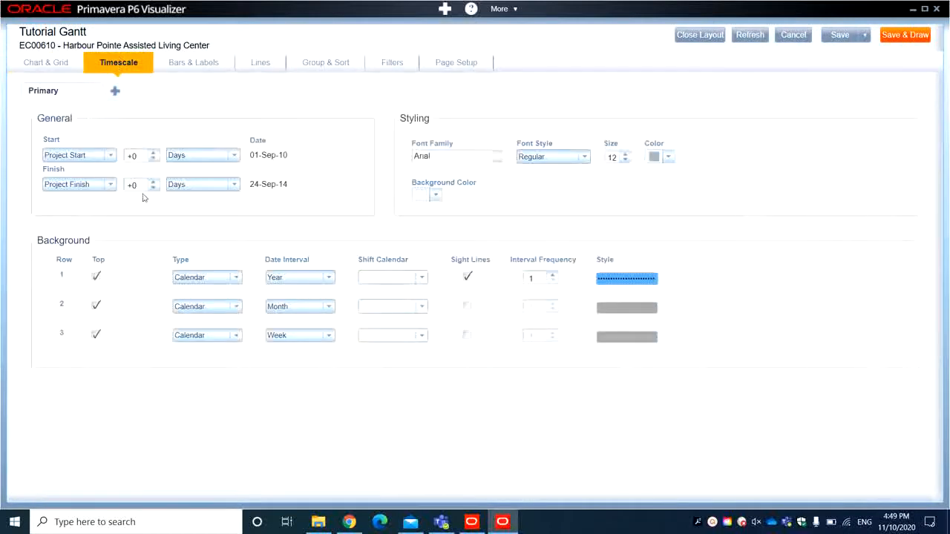
pyautogui.click(180, 160)
pyautogui.click(181, 207)
pyautogui.click(153, 158)
pyautogui.click(153, 182)
pyautogui.click(198, 186)
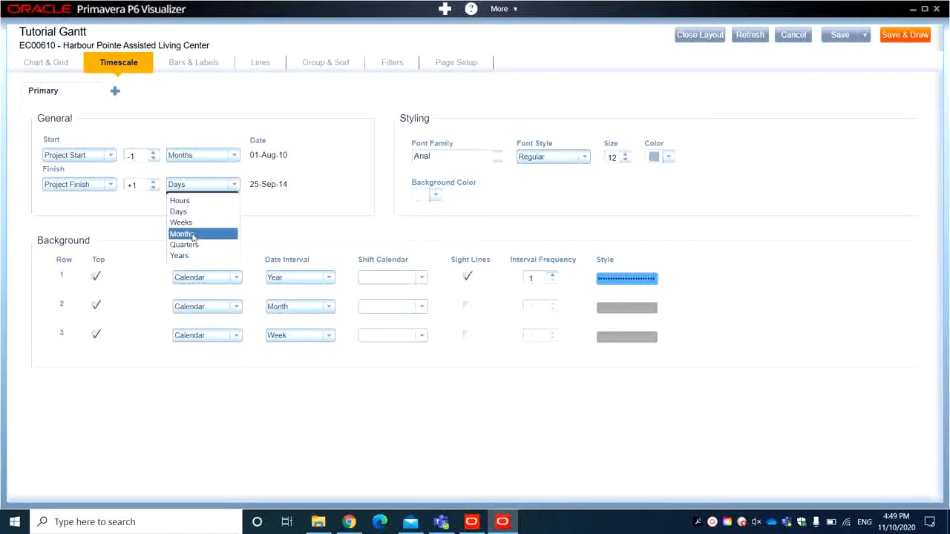
pyautogui.click(192, 234)
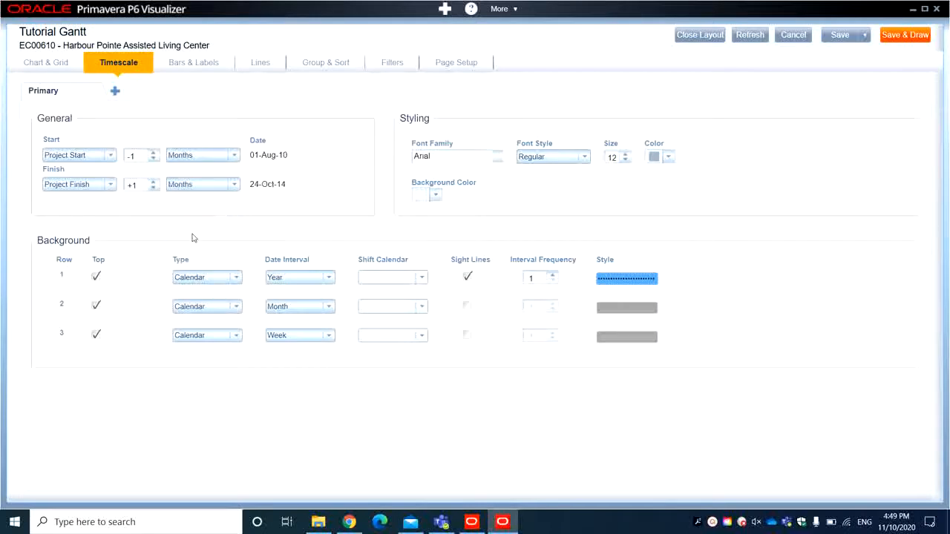
pyautogui.click(154, 182)
# - Remove the Week row from the top of the timescale, keep Year and Month, and redraw to check the chart
pyautogui.click(96, 305)
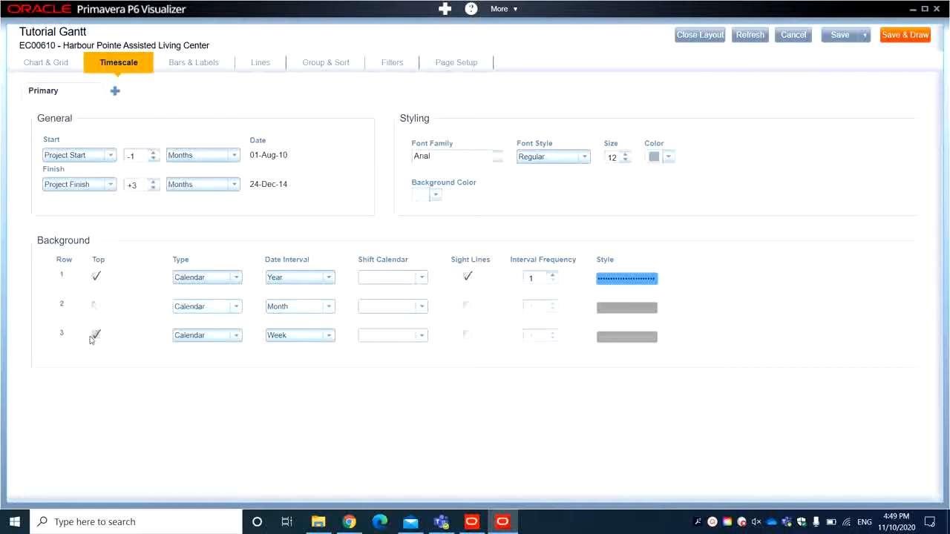
pyautogui.click(93, 338)
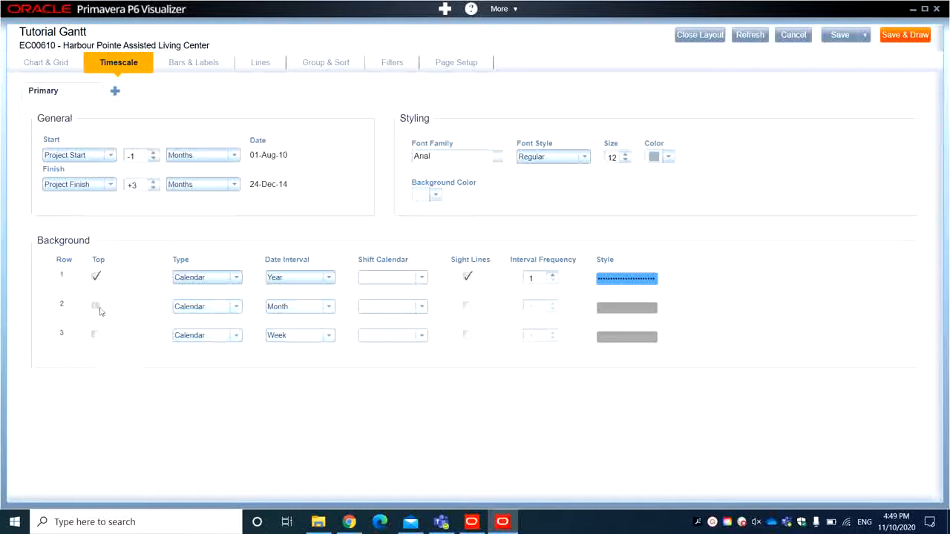
pyautogui.click(97, 307)
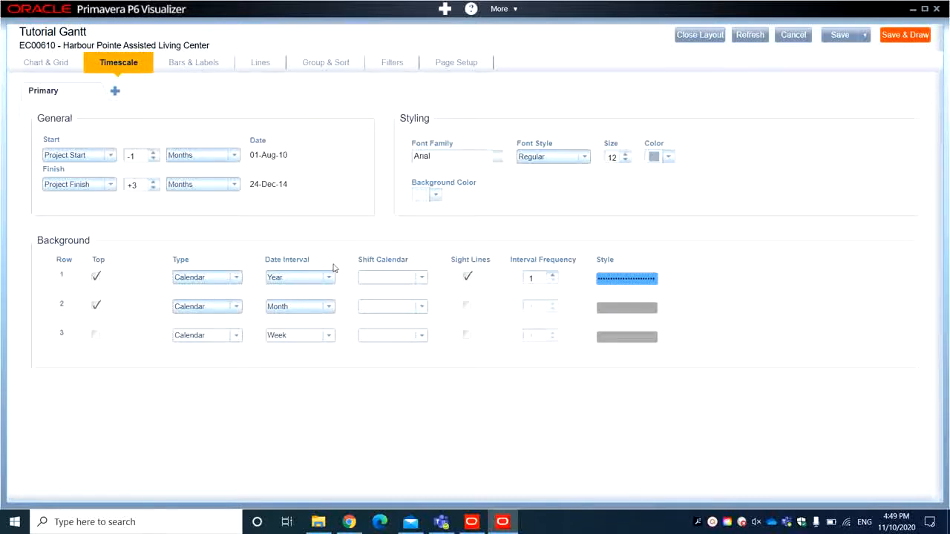
pyautogui.scroll(-5, 364, 285)
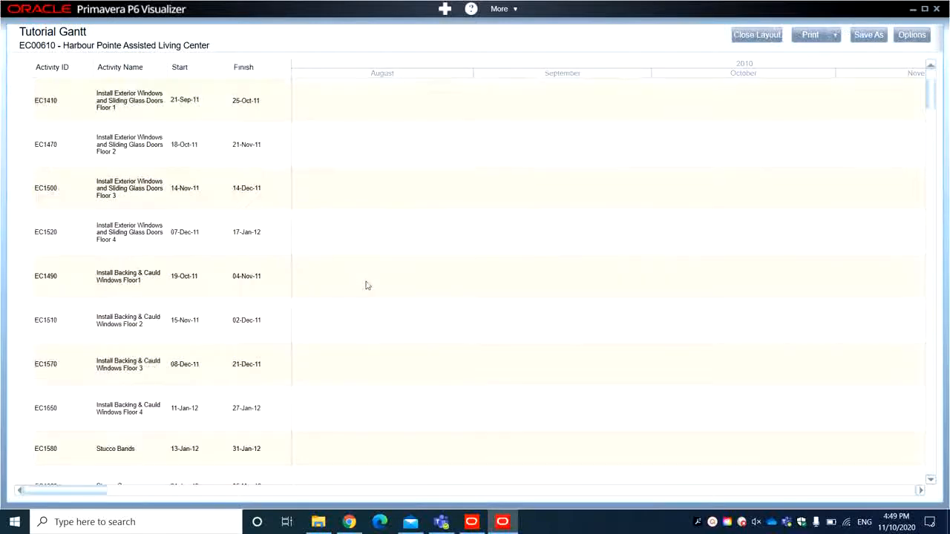
pyautogui.scroll(5, 364, 285)
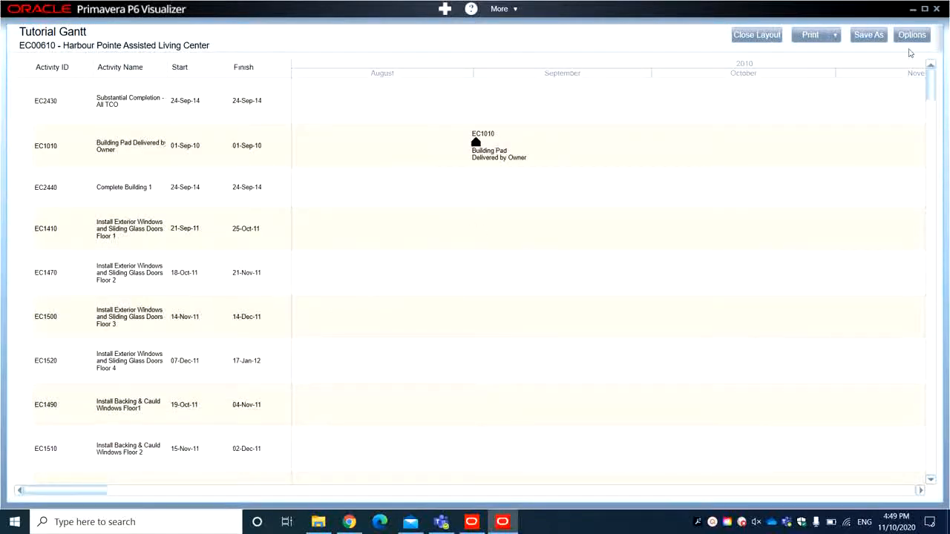
# - Group the Gantt activities by WBS, then save and redraw the layout
pyautogui.click(911, 35)
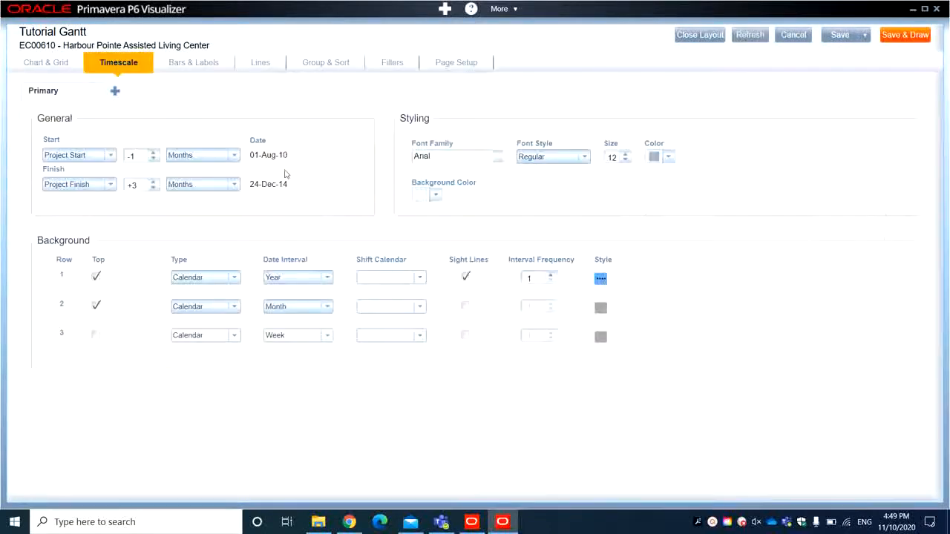
pyautogui.click(315, 65)
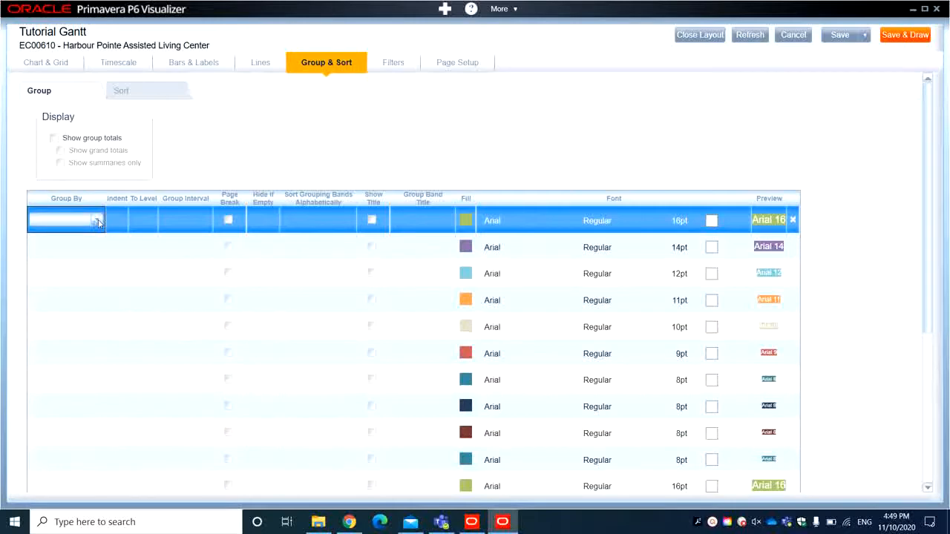
pyautogui.click(98, 220)
pyautogui.write('wbs')
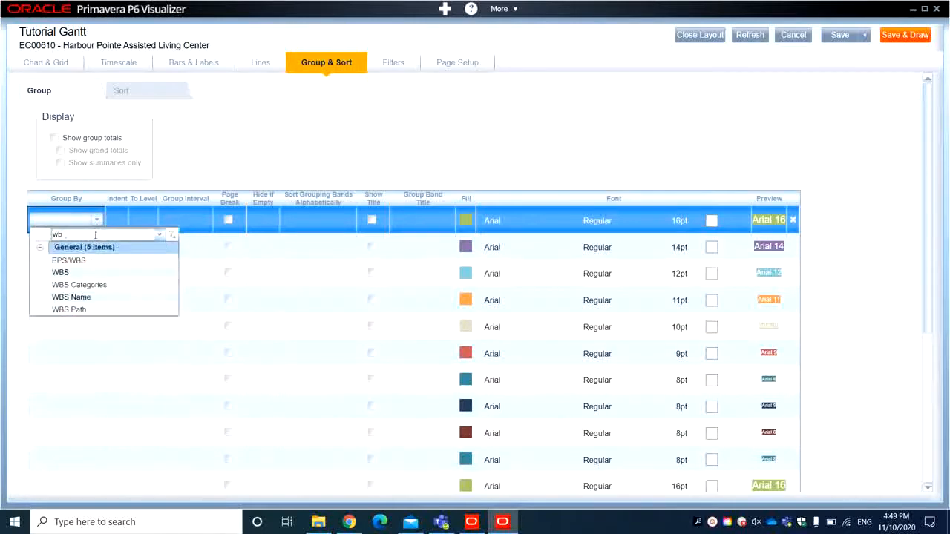
pyautogui.click(66, 273)
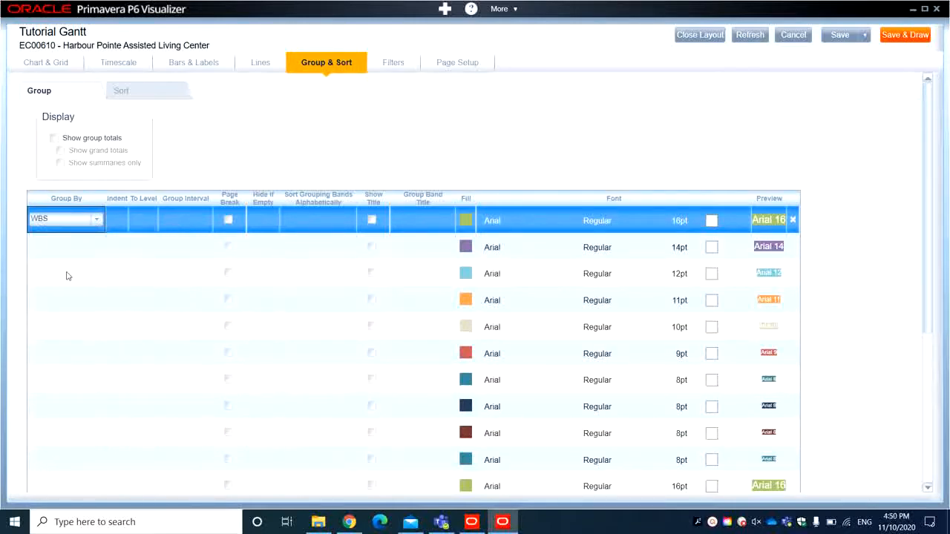
pyautogui.click(896, 214)
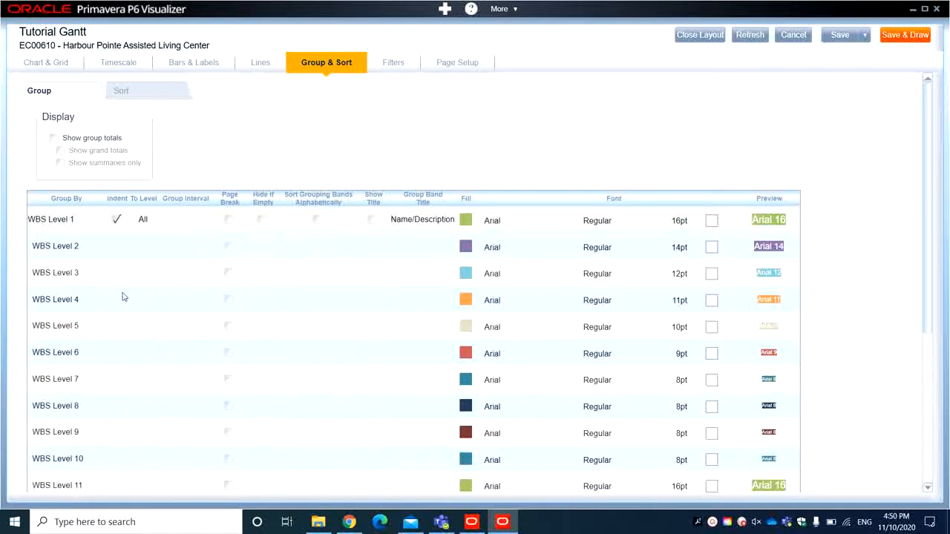
pyautogui.click(893, 38)
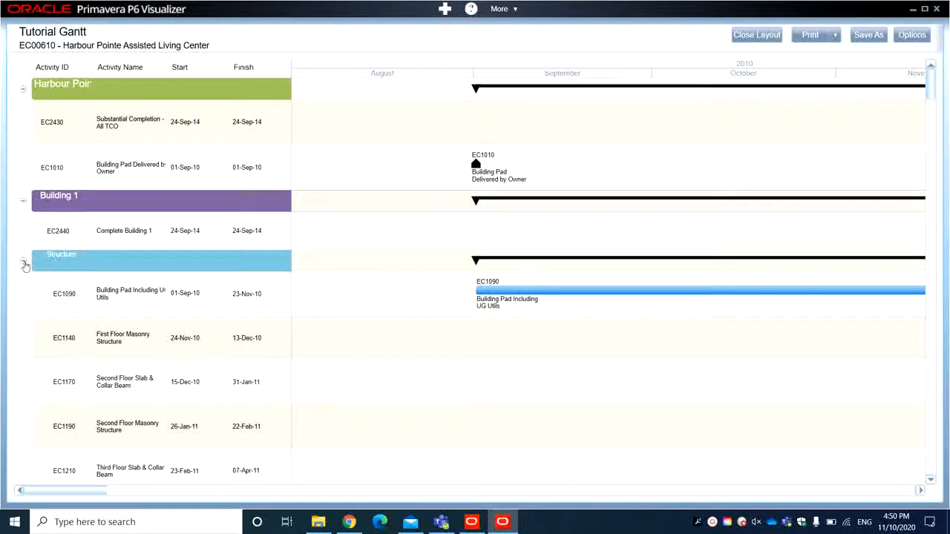
# - Collapse the Structure, Roof, Envelope, Interior Finish and pool groups under Building 1
pyautogui.click(23, 261)
pyautogui.click(22, 284)
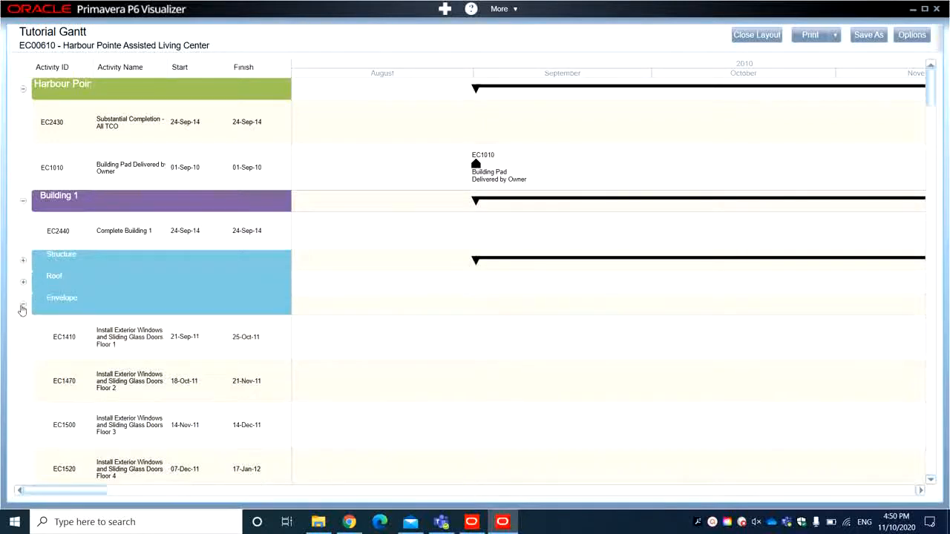
pyautogui.click(23, 305)
pyautogui.click(23, 328)
pyautogui.click(23, 347)
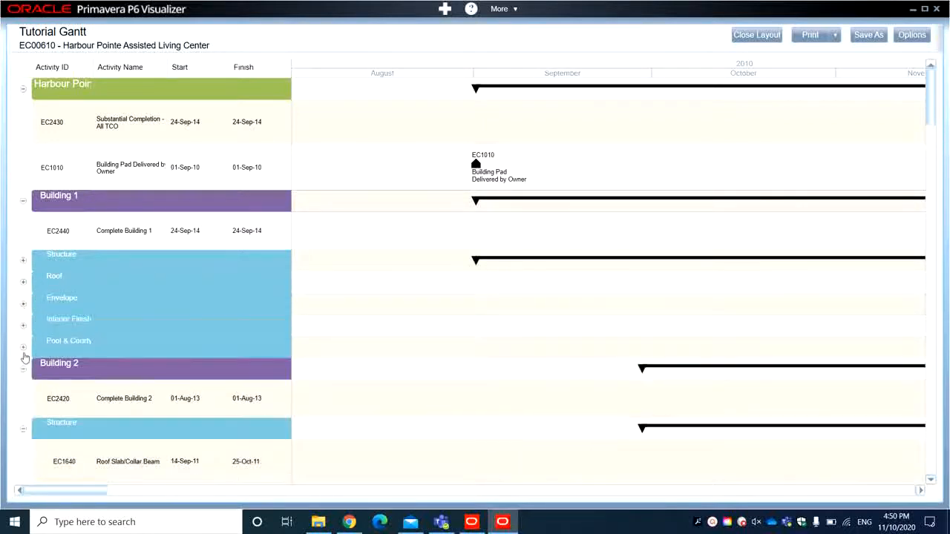
# - Collapse the Structure, Roof, Envelope, Interior Finish and Courtyard groups under Building 2
pyautogui.click(24, 431)
pyautogui.click(23, 445)
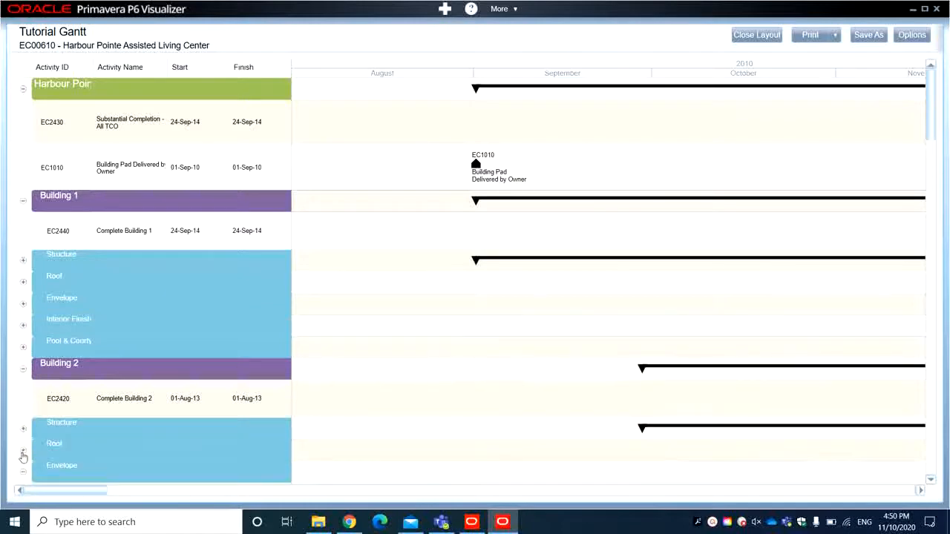
pyautogui.scroll(-3, 23, 458)
pyautogui.click(24, 281)
pyautogui.click(23, 301)
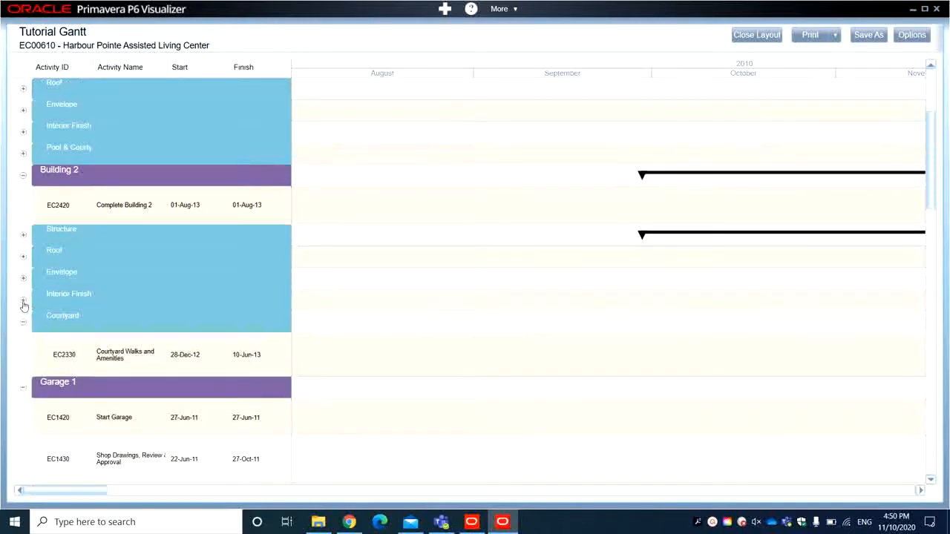
pyautogui.click(24, 326)
# - Collapse the Garage 1, Garage 2, Roads and Landscape groups
pyautogui.click(23, 343)
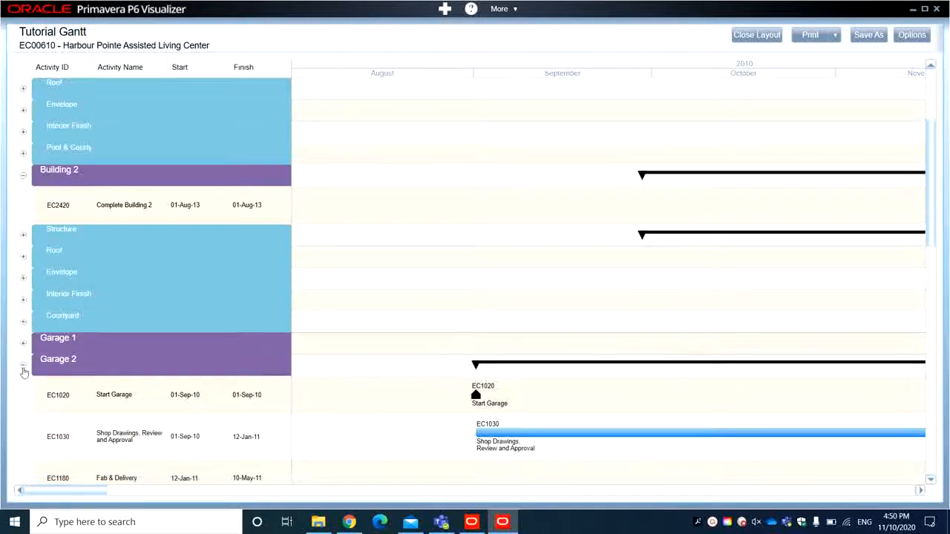
pyautogui.click(23, 365)
pyautogui.click(23, 389)
pyautogui.scroll(-1, 23, 394)
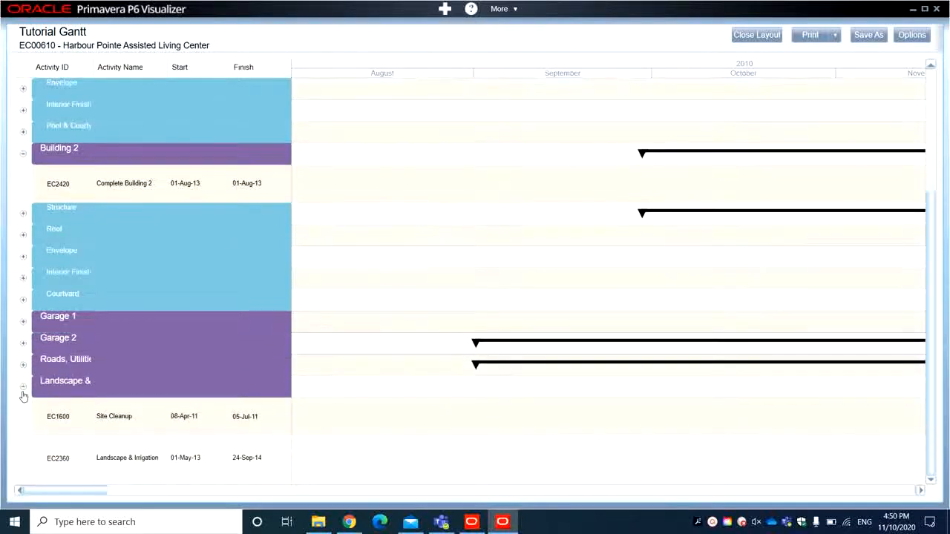
pyautogui.click(23, 389)
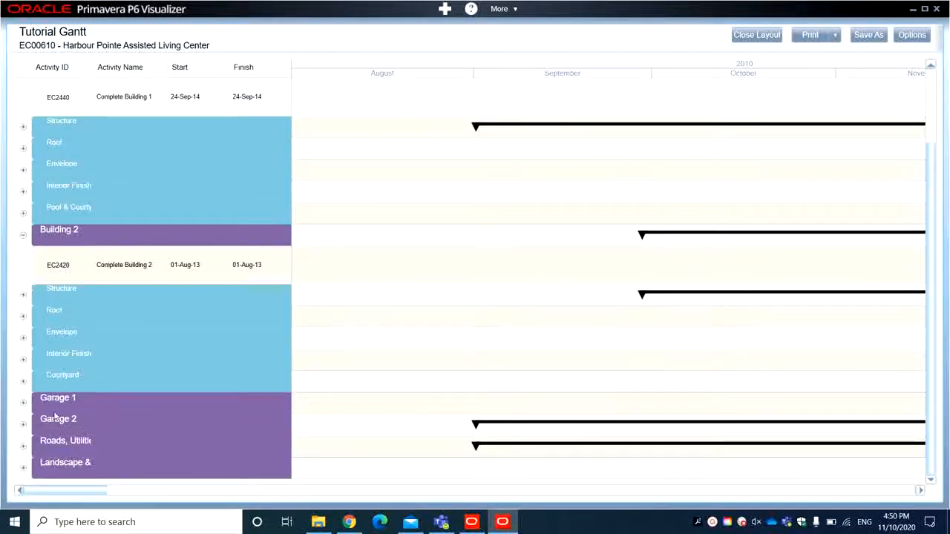
pyautogui.scroll(3, 55, 416)
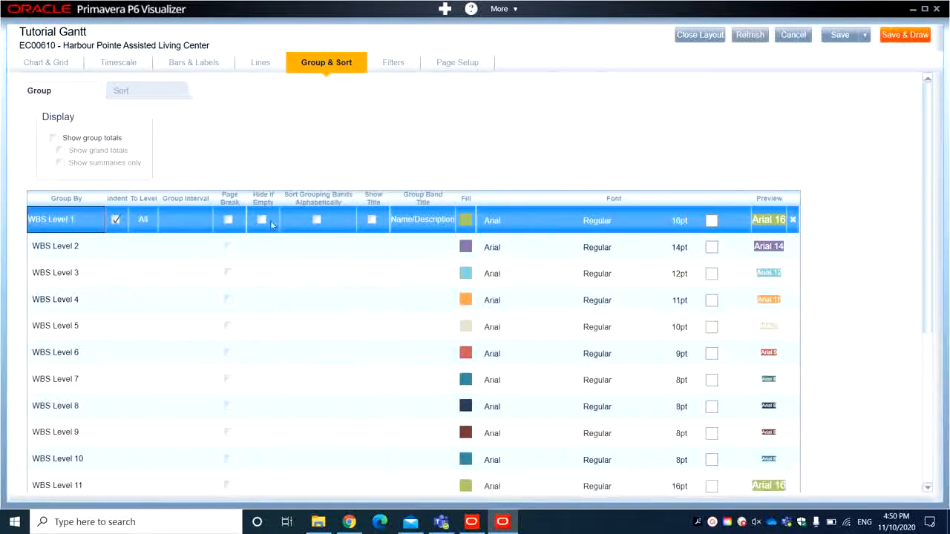
# - Show the group titles for the WBS grouping, then save and redraw the layout
pyautogui.click(373, 220)
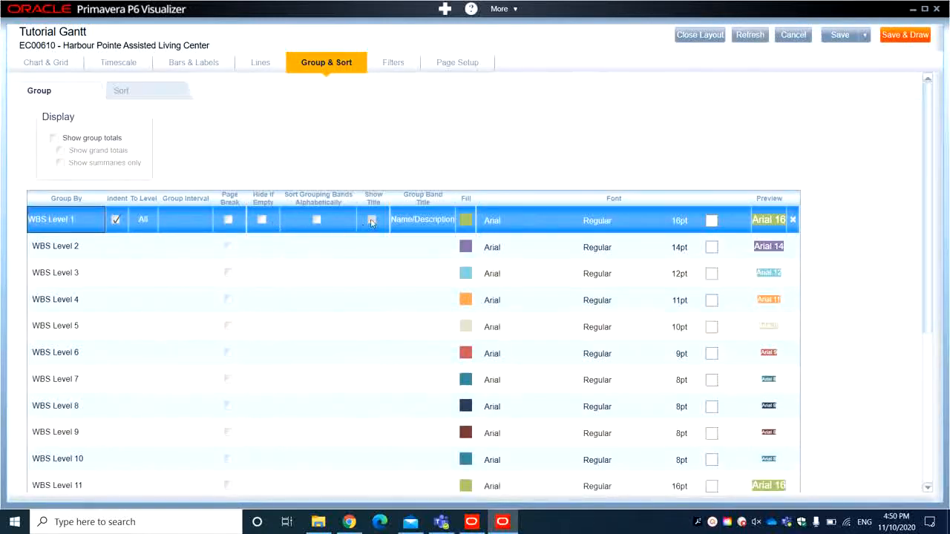
pyautogui.click(925, 35)
# - Reorder the grid with Activity Name in column 1 and Activity ID in column 2, and widen the Activity Name column in the redrawn layout
pyautogui.click(50, 66)
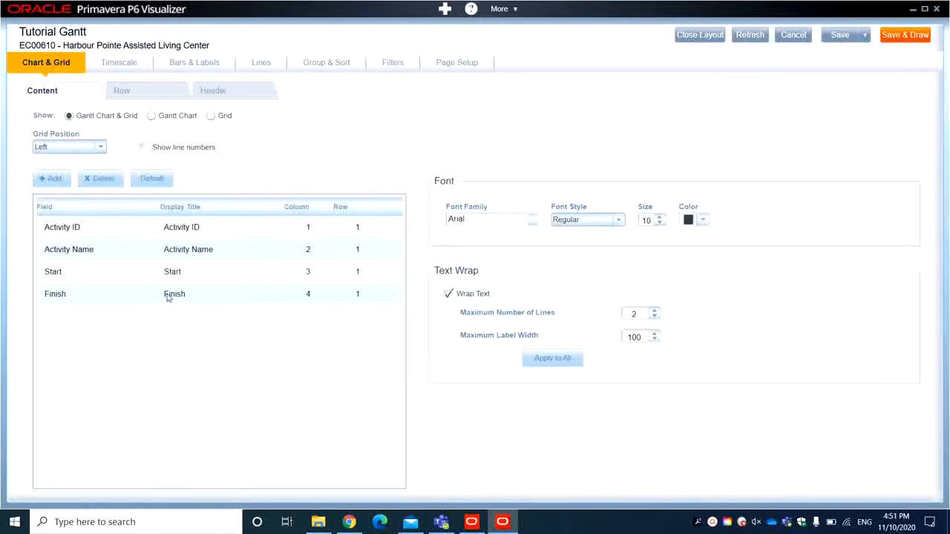
pyautogui.click(308, 231)
pyautogui.click(317, 225)
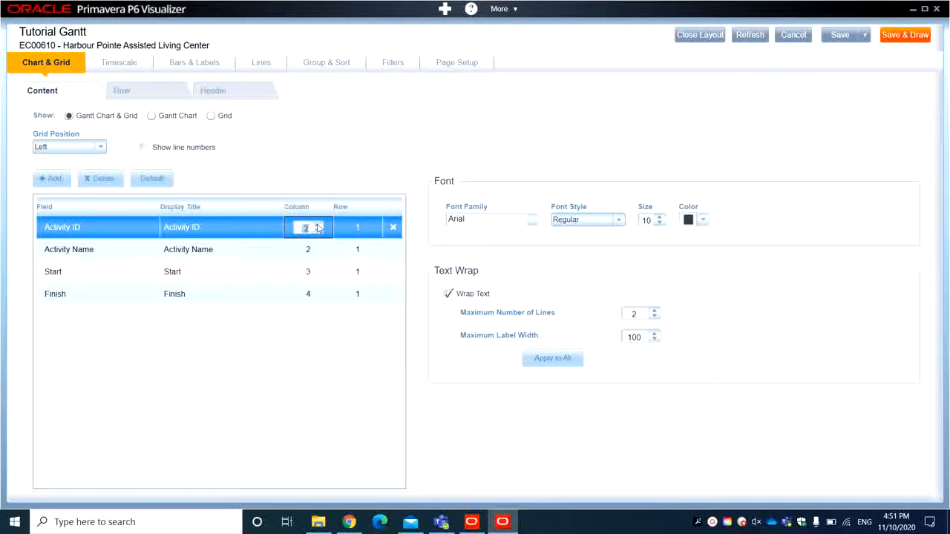
pyautogui.click(310, 253)
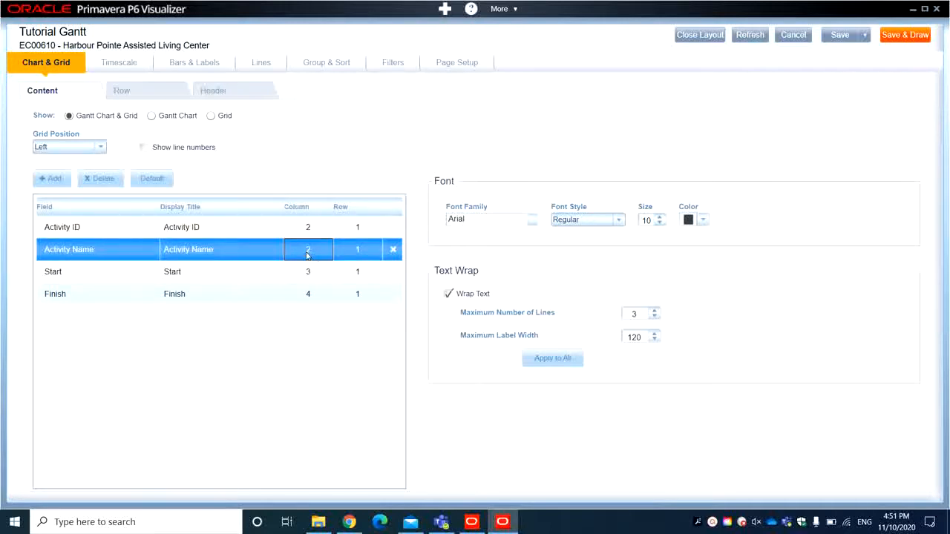
pyautogui.click(308, 254)
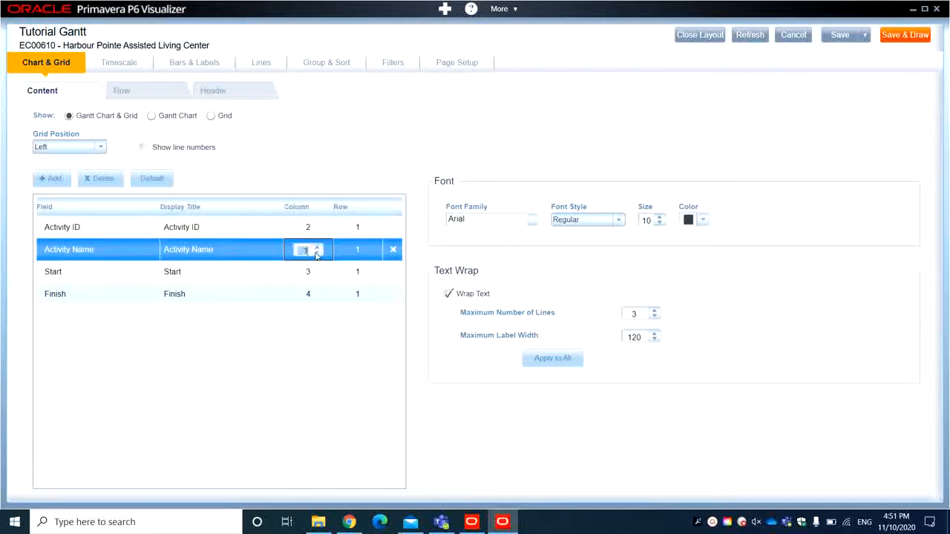
pyautogui.click(230, 352)
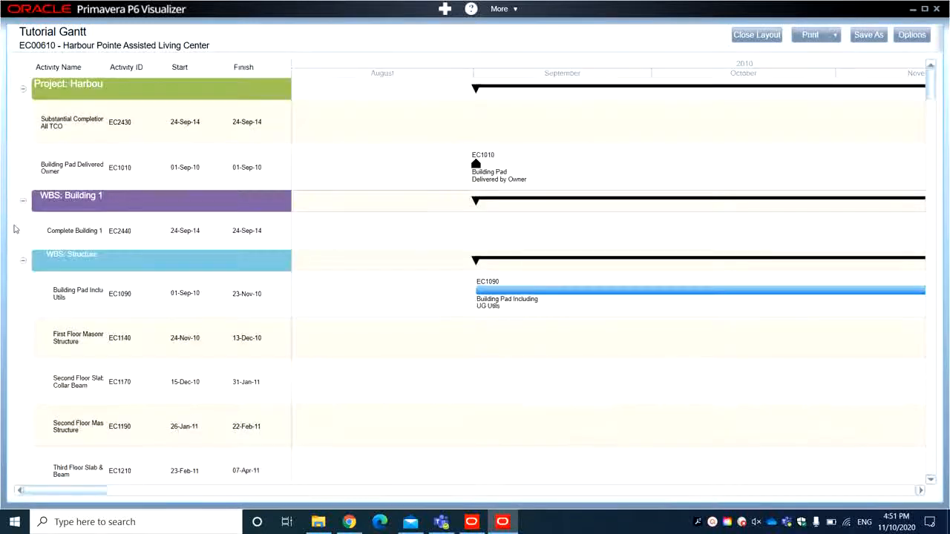
pyautogui.moveTo(108, 64); pyautogui.dragTo(127, 65)
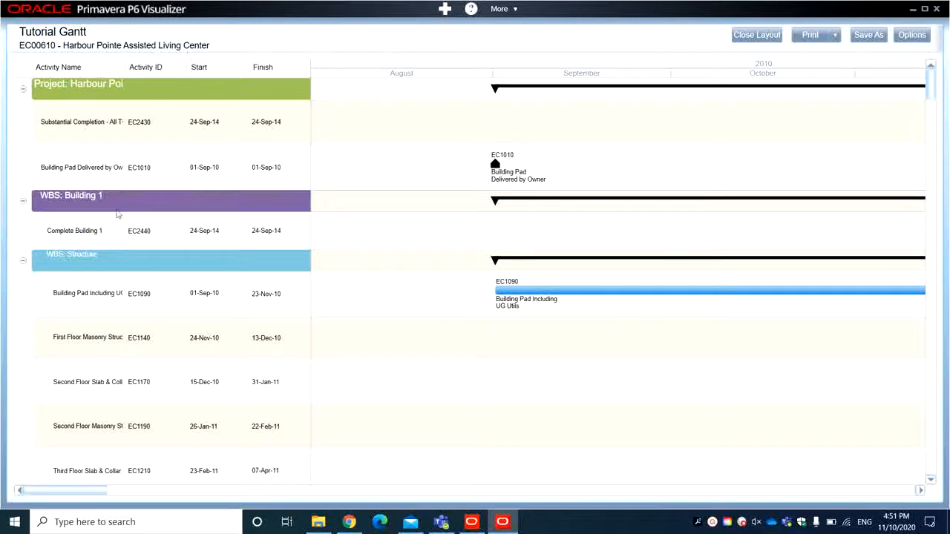
# - Collapse the Structure, Roof, Envelope and Interior Finishes groups under Building 1
pyautogui.click(23, 260)
pyautogui.click(23, 282)
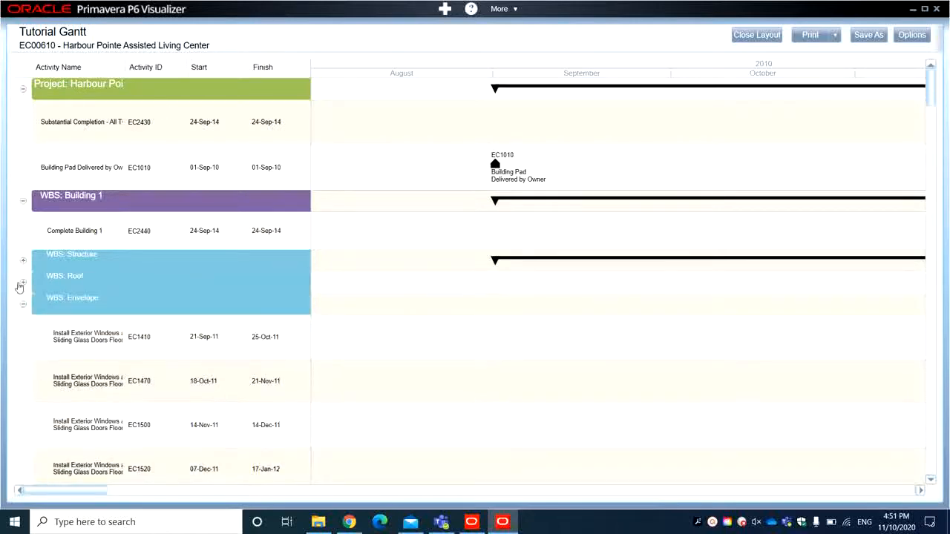
pyautogui.click(21, 310)
pyautogui.click(21, 325)
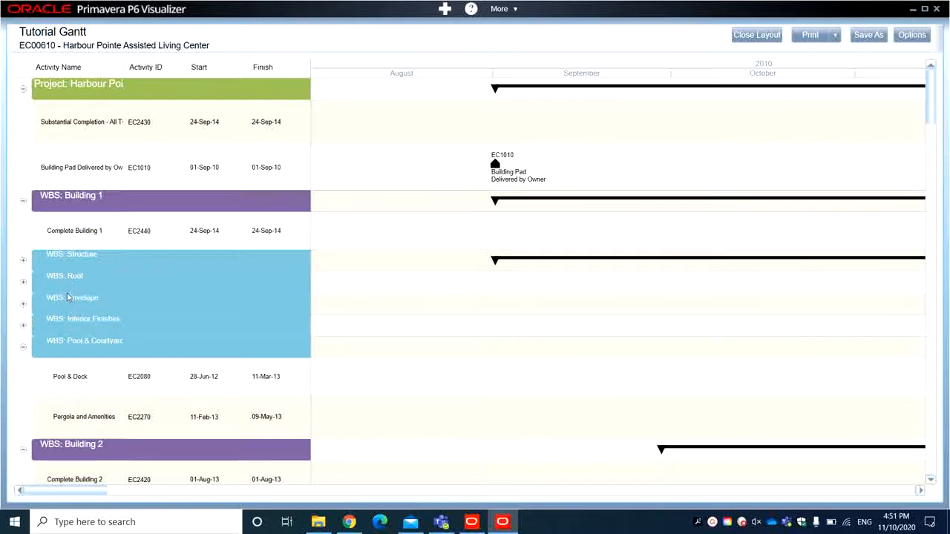
# - Set the group band font size to 14 pt for WBS Level 3 and 20 pt for WBS Level 1
pyautogui.click(911, 35)
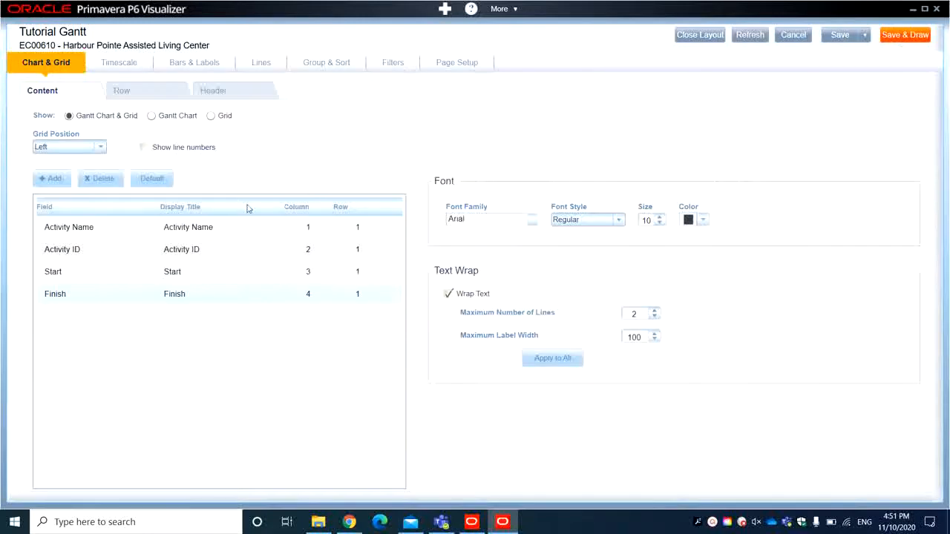
pyautogui.click(324, 65)
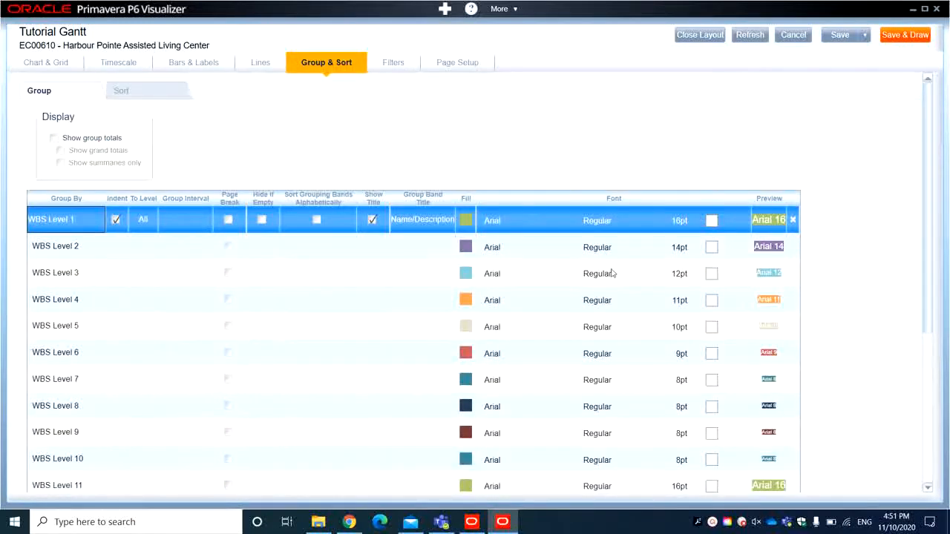
pyautogui.click(696, 277)
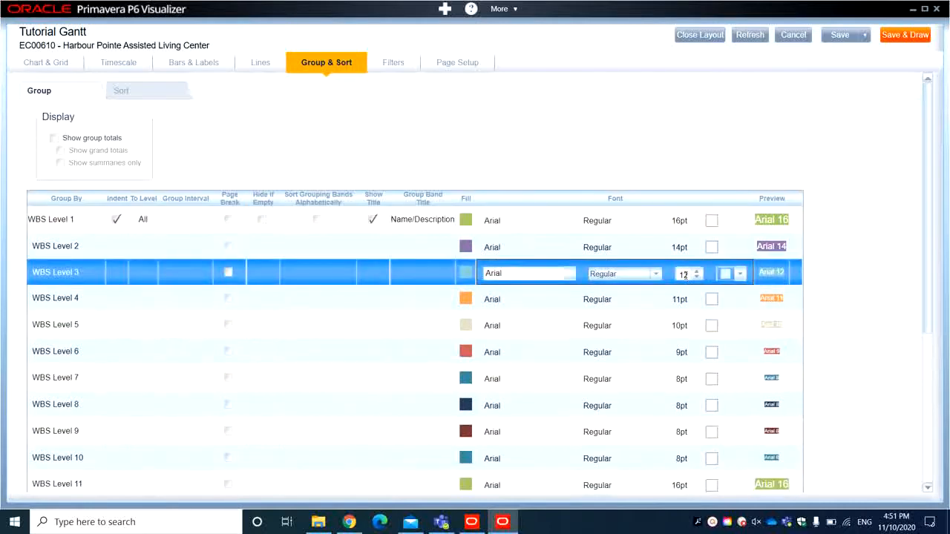
pyautogui.click(695, 272)
pyautogui.click(696, 272)
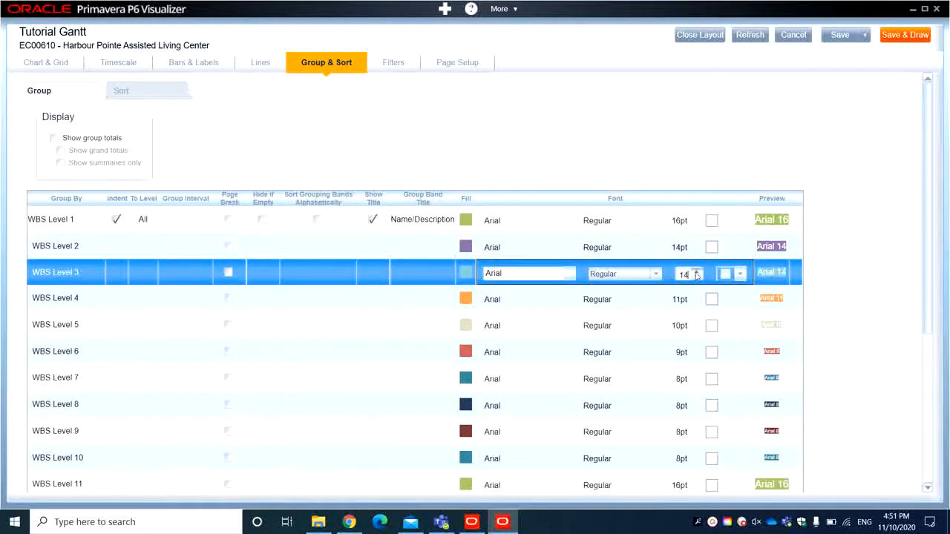
pyautogui.click(696, 224)
pyautogui.click(697, 219)
pyautogui.click(697, 219)
pyautogui.click(697, 219)
pyautogui.click(696, 219)
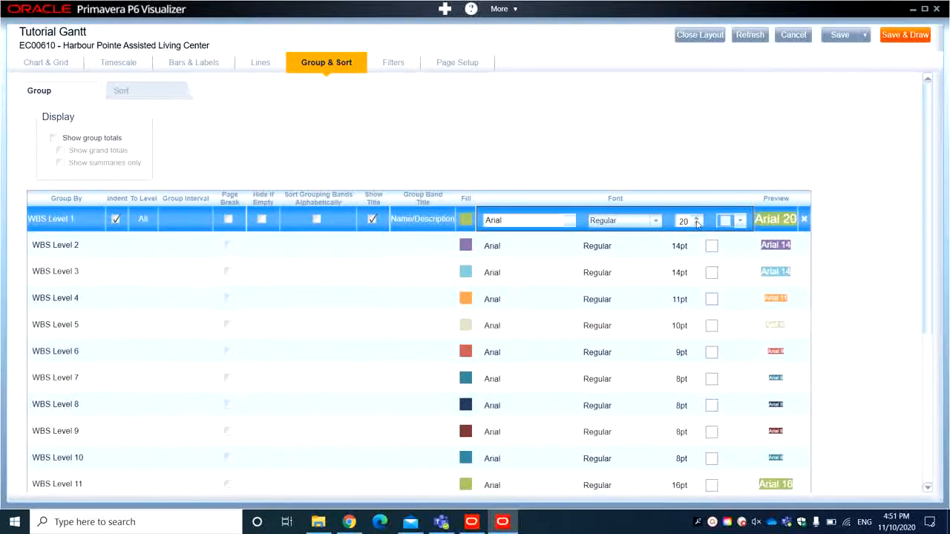
# - Set the group band font size of WBS Level 2 to 18 pt
pyautogui.click(689, 250)
pyautogui.click(683, 248)
pyautogui.click(696, 244)
pyautogui.click(696, 244)
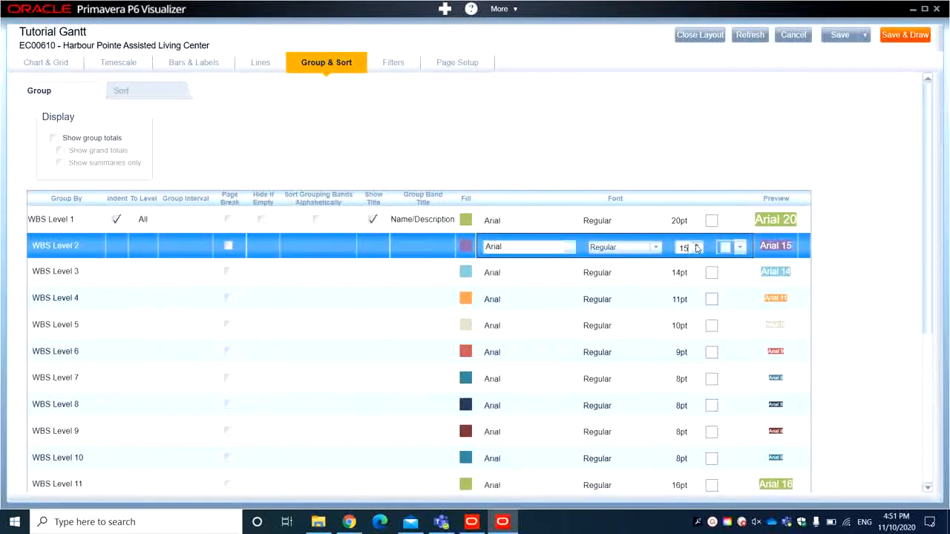
pyautogui.click(696, 244)
pyautogui.click(696, 244)
# - Set the group band font size of WBS Level 3 to 16 pt, then save and redraw the layout
pyautogui.click(688, 272)
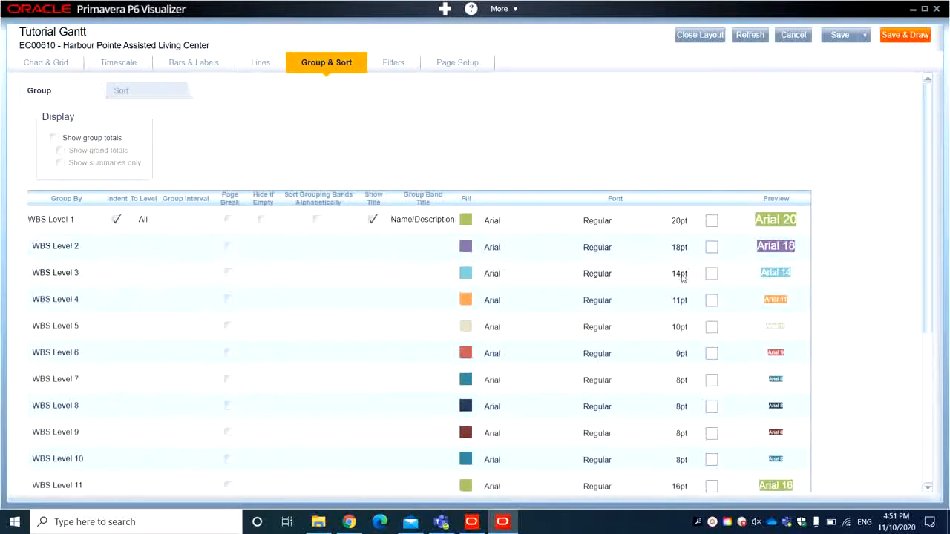
pyautogui.click(696, 275)
pyautogui.click(696, 270)
pyautogui.click(696, 271)
pyautogui.click(696, 271)
pyautogui.click(696, 277)
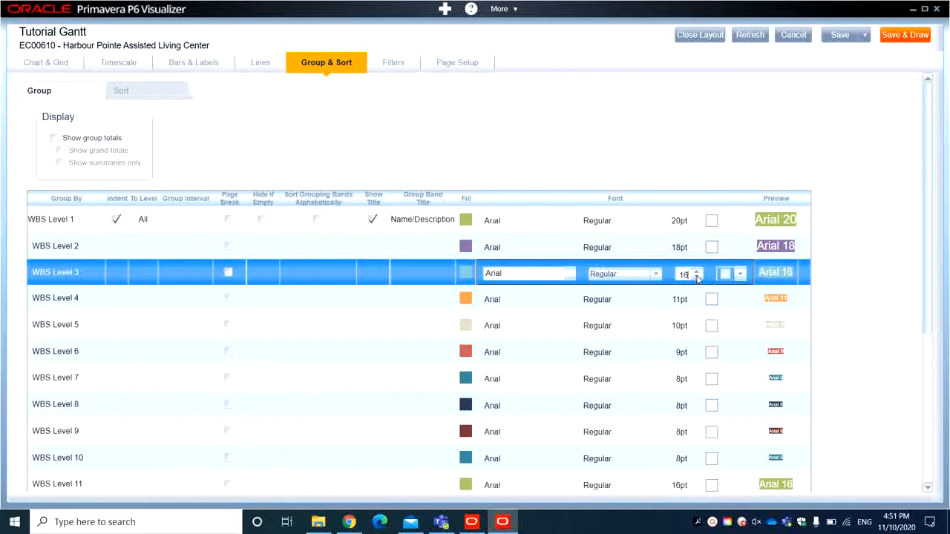
pyautogui.click(908, 41)
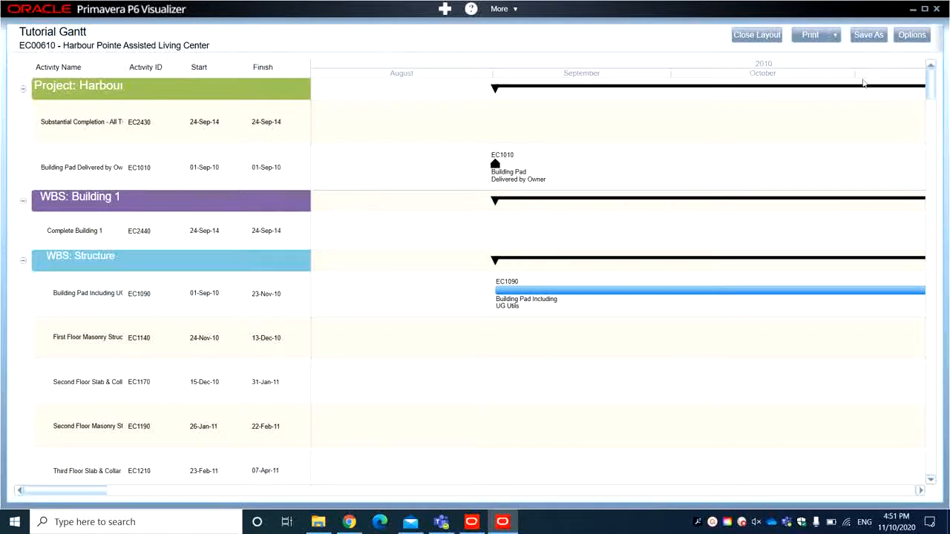
# - Increase the font size of the Activity Name grid column and redraw the layout
pyautogui.click(907, 35)
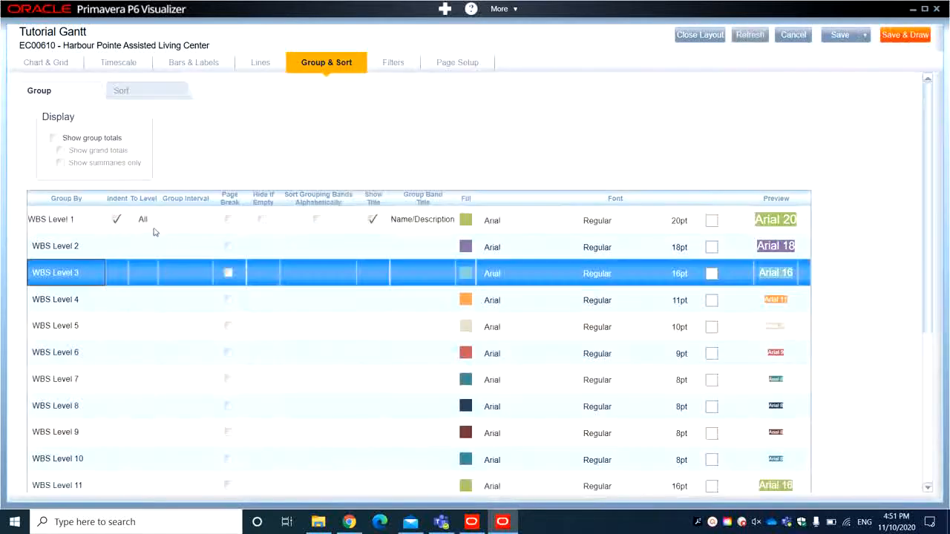
pyautogui.click(63, 67)
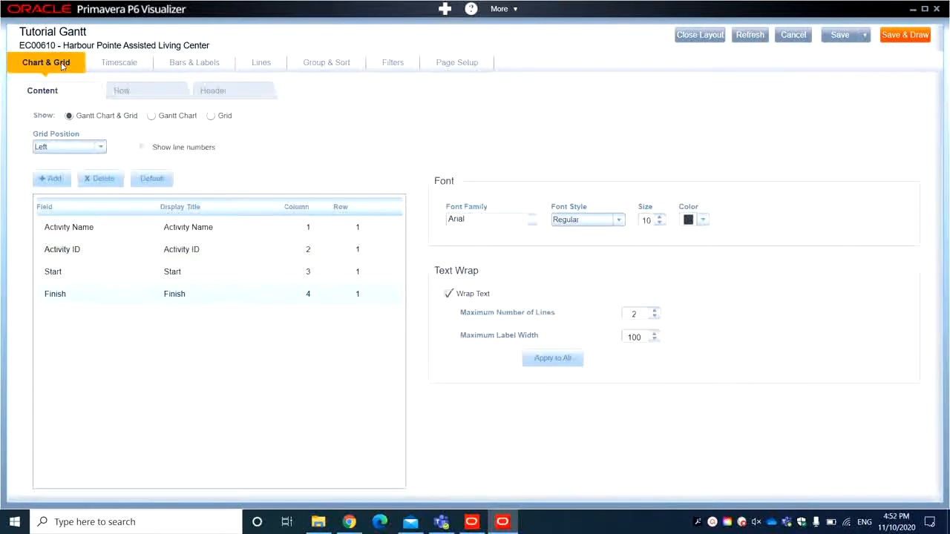
pyautogui.click(84, 236)
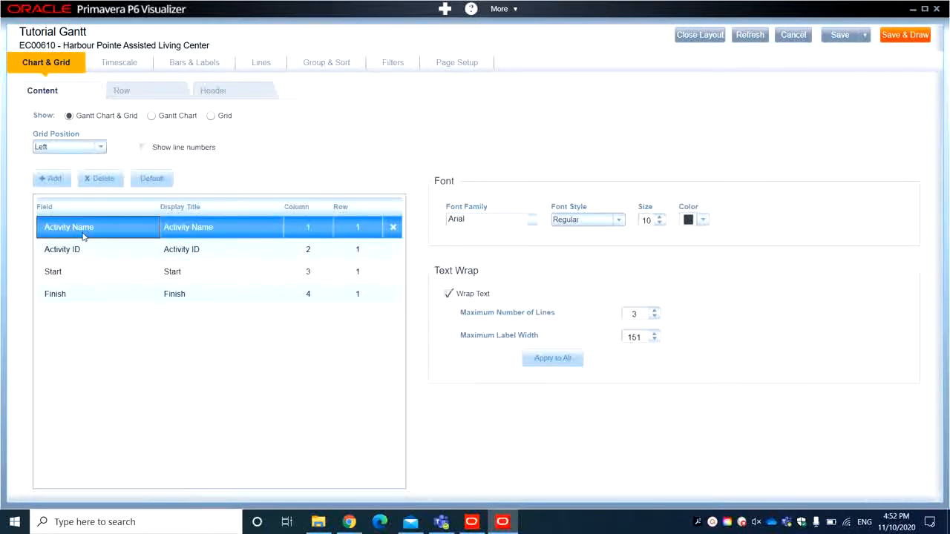
pyautogui.click(660, 217)
pyautogui.click(660, 217)
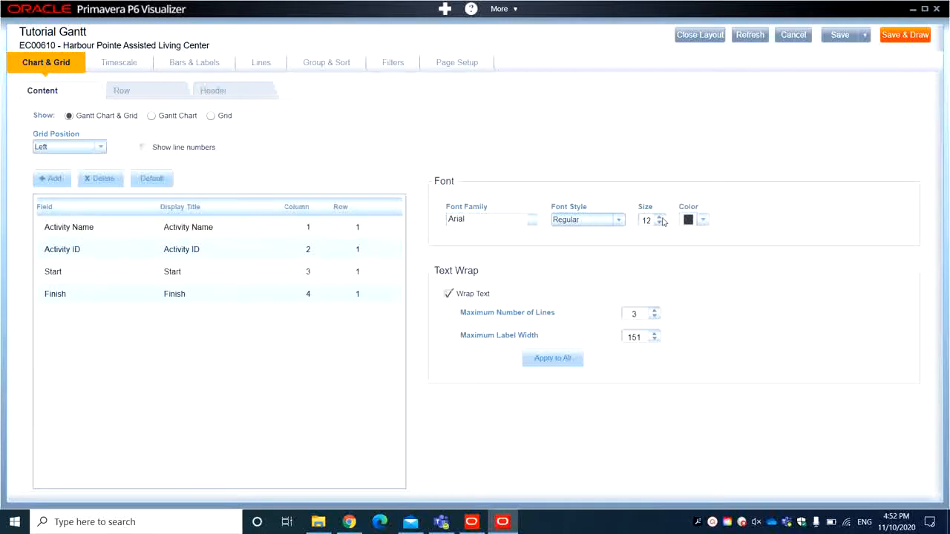
pyautogui.click(660, 218)
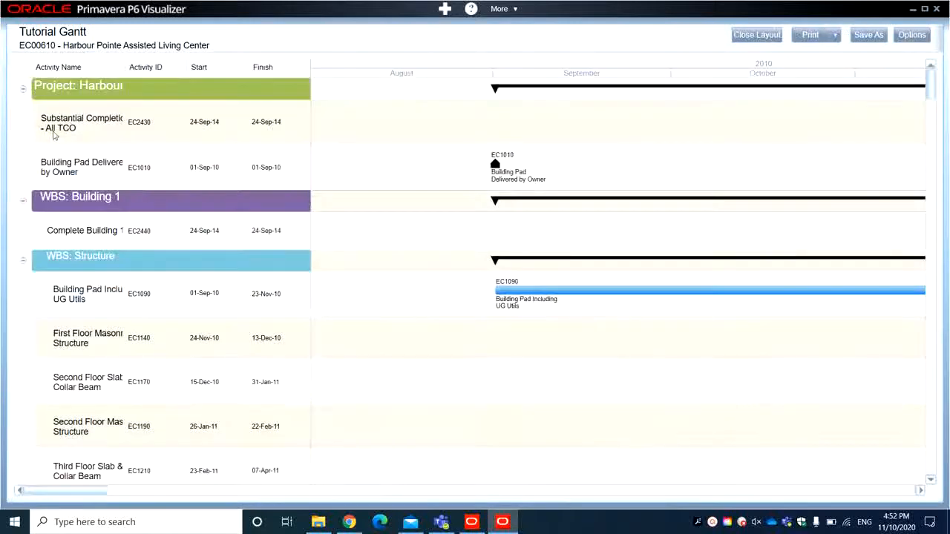
# - Widen the Activity Name column and narrow the Activity ID, Start and Finish columns in the grid
pyautogui.moveTo(124, 69); pyautogui.dragTo(139, 69)
pyautogui.moveTo(202, 68); pyautogui.dragTo(179, 68)
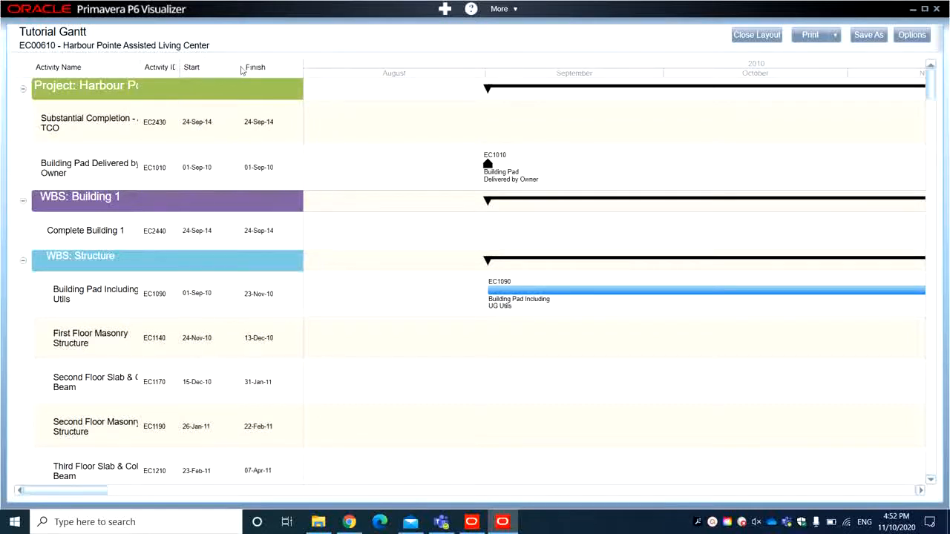
pyautogui.moveTo(241, 68); pyautogui.dragTo(225, 67)
pyautogui.moveTo(288, 68); pyautogui.dragTo(274, 69)
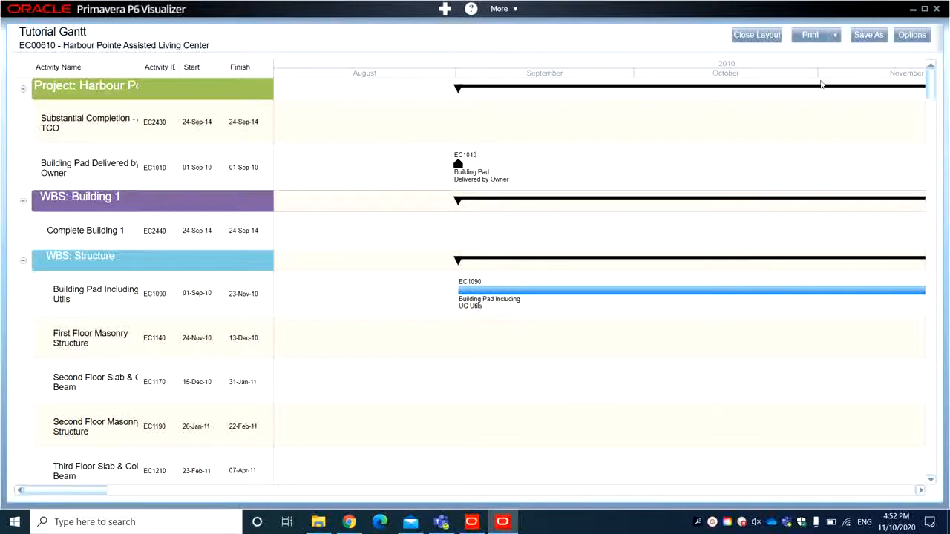
# - Scale the timescale by number of horizontal sheets in the page setup, using 1 sheet
pyautogui.click(908, 34)
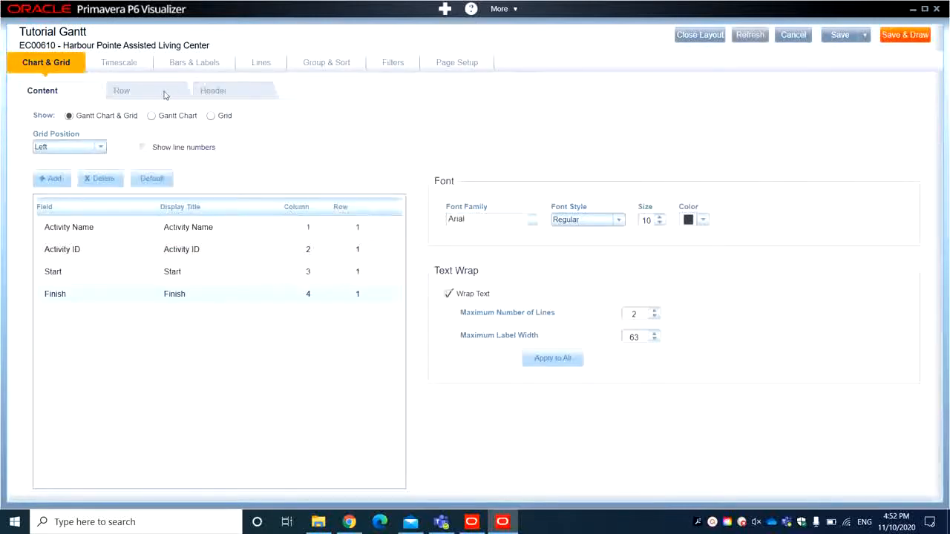
pyautogui.click(120, 63)
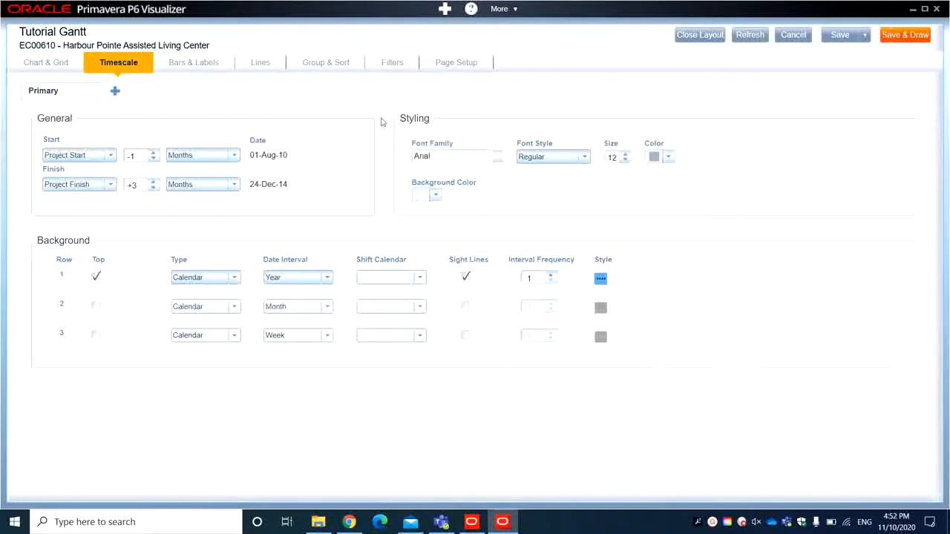
pyautogui.click(449, 66)
pyautogui.click(49, 156)
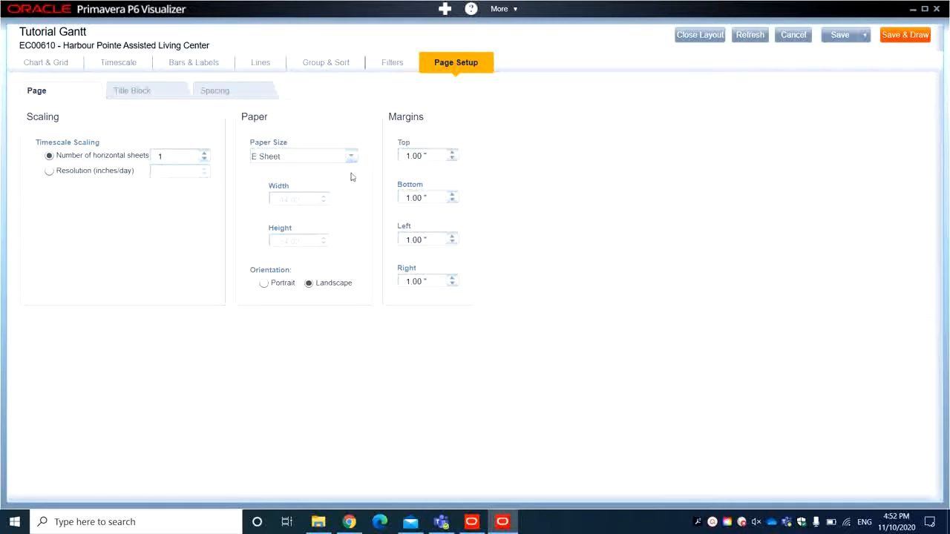
# - Set the top, bottom and left page margins to 0.50 inches and reduce the right margin as well
pyautogui.click(454, 159)
pyautogui.click(451, 200)
pyautogui.click(451, 200)
pyautogui.click(451, 201)
pyautogui.click(451, 242)
pyautogui.click(451, 242)
pyautogui.click(451, 243)
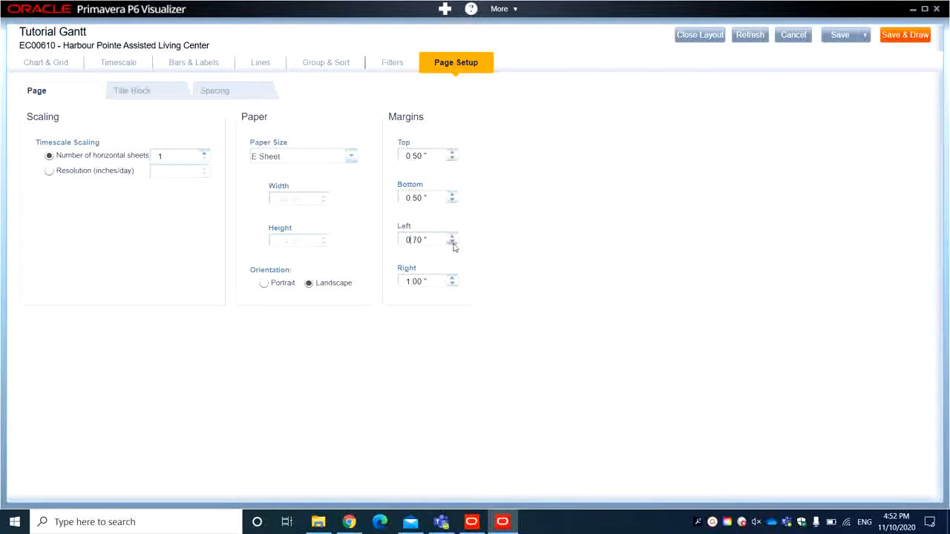
pyautogui.click(451, 284)
pyautogui.click(451, 284)
pyautogui.click(451, 284)
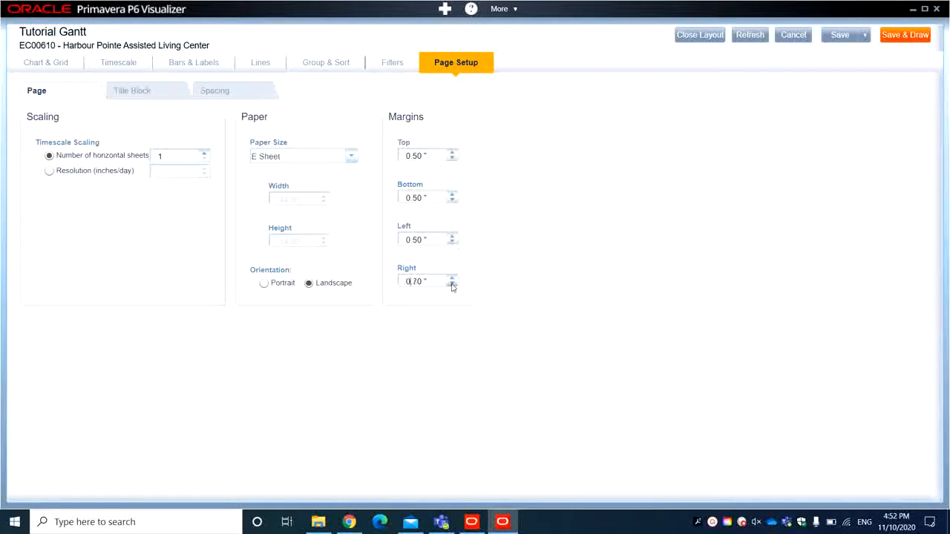
# - Show the title block header on all pages with section borders
pyautogui.click(132, 90)
pyautogui.click(137, 146)
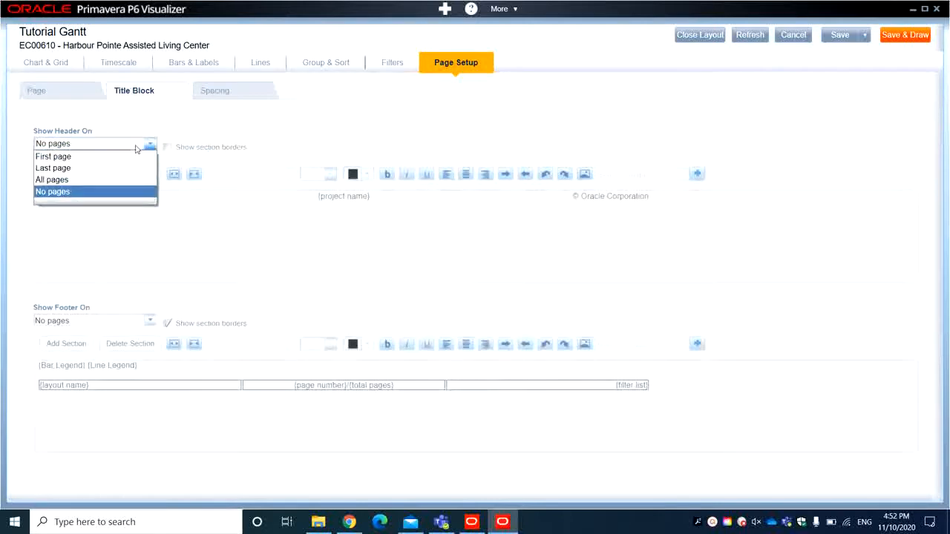
pyautogui.click(92, 179)
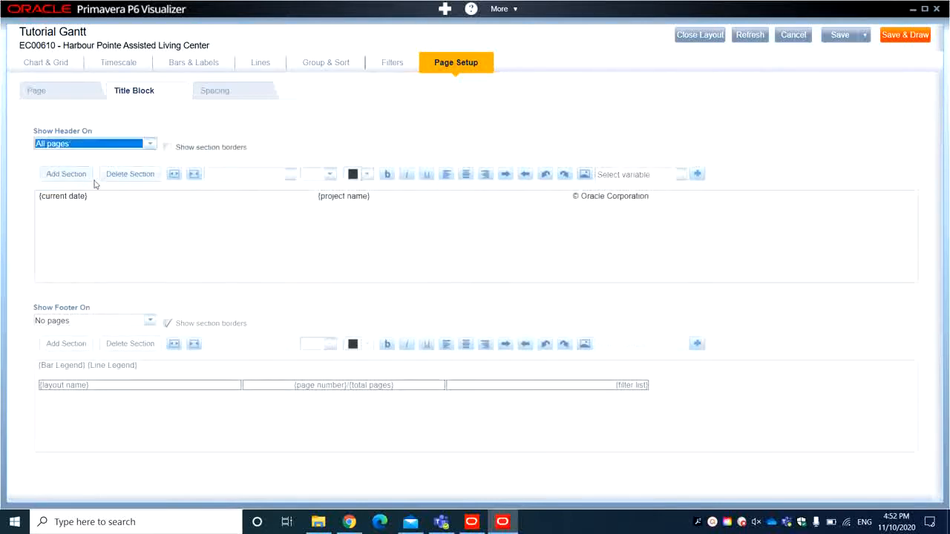
pyautogui.click(167, 147)
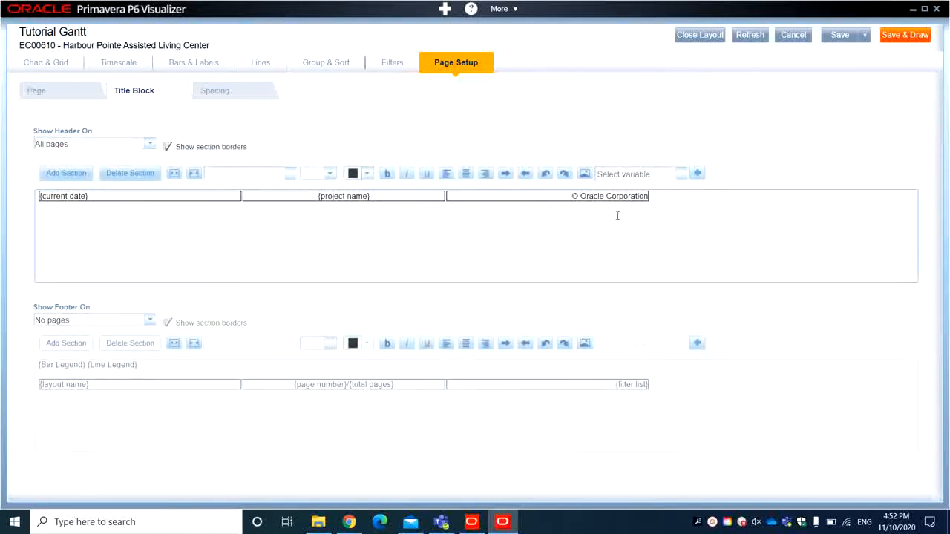
# - Replace the Oracle Corporation text in the header's third section with the Data Date variable
pyautogui.moveTo(566, 198); pyautogui.dragTo(630, 197)
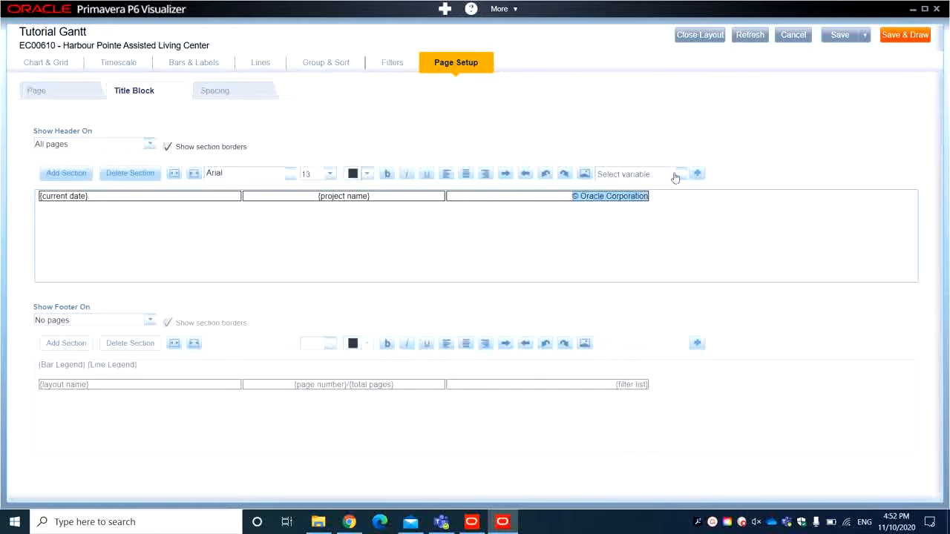
pyautogui.click(623, 174)
pyautogui.write('Data Date')
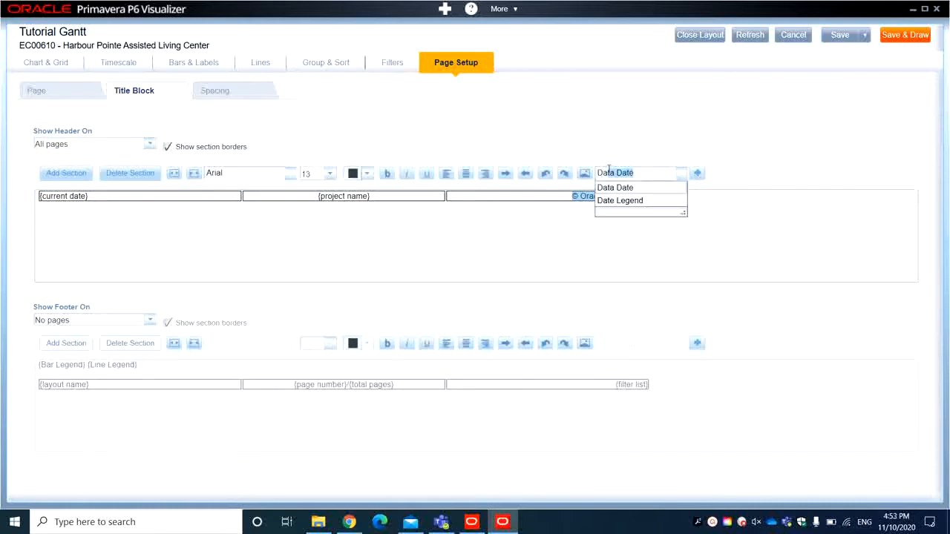
pyautogui.click(609, 187)
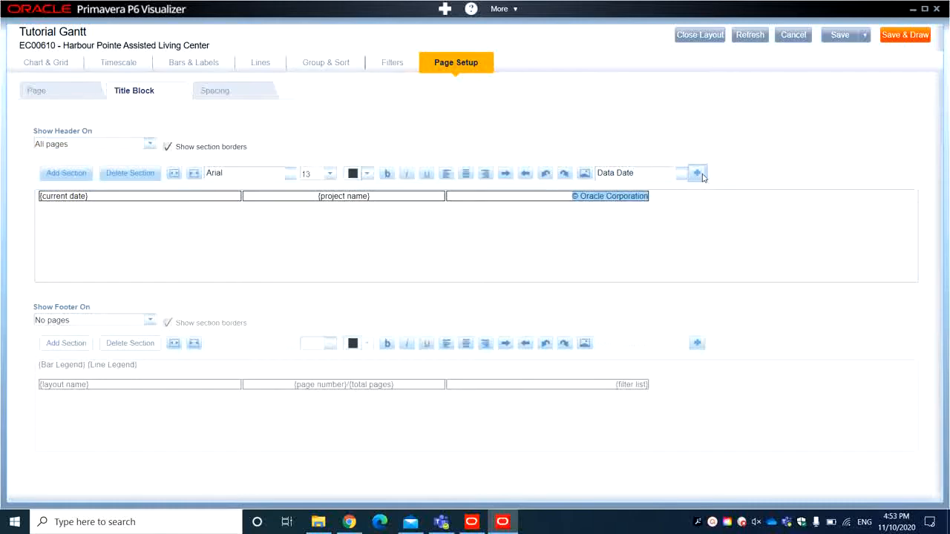
pyautogui.click(696, 173)
pyautogui.press('Delete')
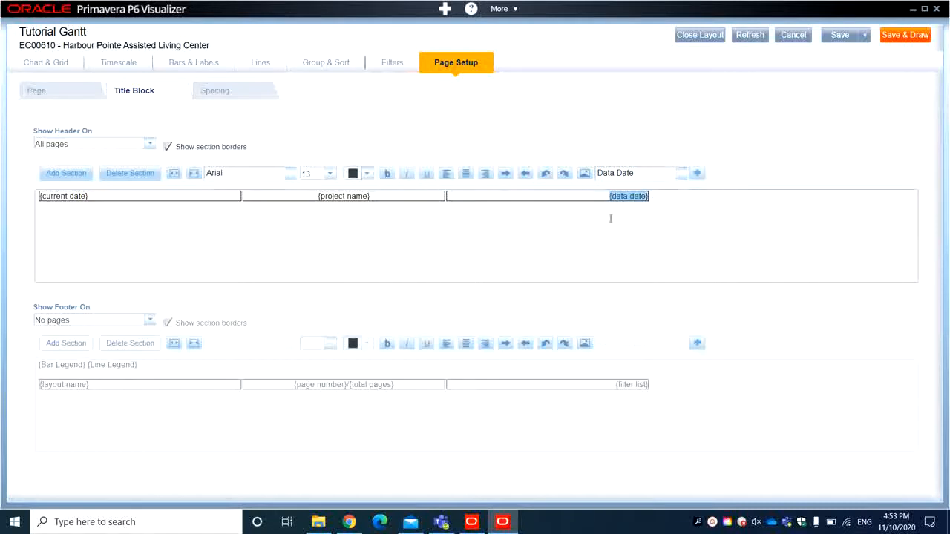
# - Set the font size of all header text in the title block to 10
pyautogui.click(62, 225)
pyautogui.hotkey('ctrl', 'a')
pyautogui.click(330, 173)
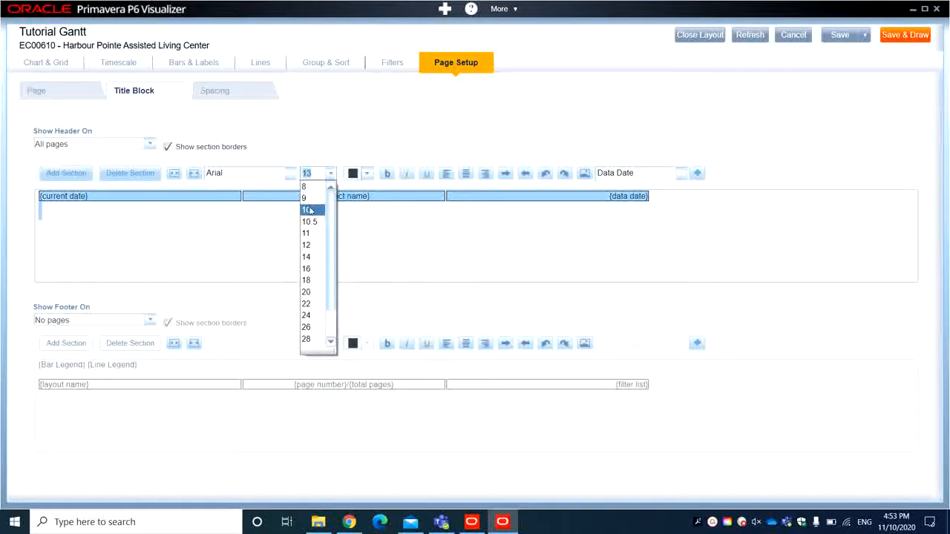
pyautogui.click(309, 209)
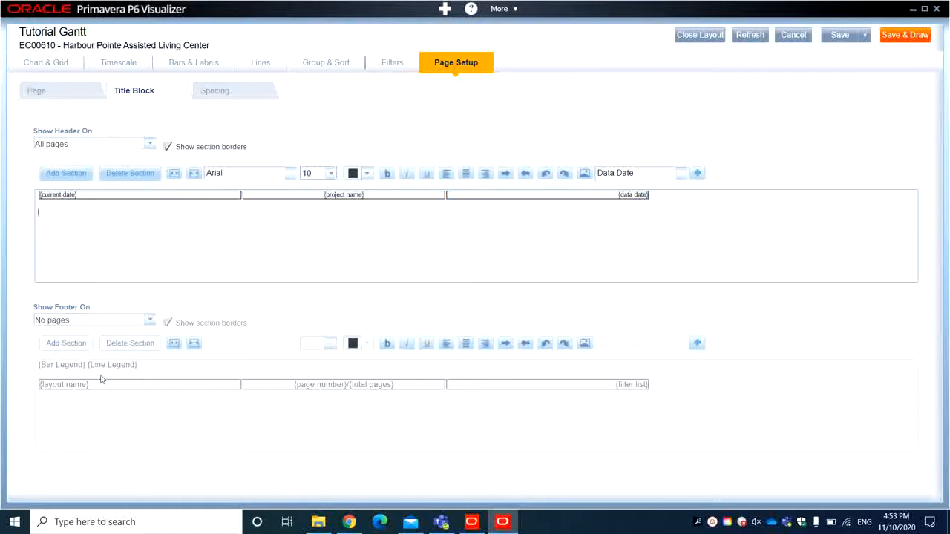
# - Show the title block footer on the first page, then save and redraw the layout
pyautogui.click(149, 321)
pyautogui.click(148, 321)
pyautogui.click(149, 321)
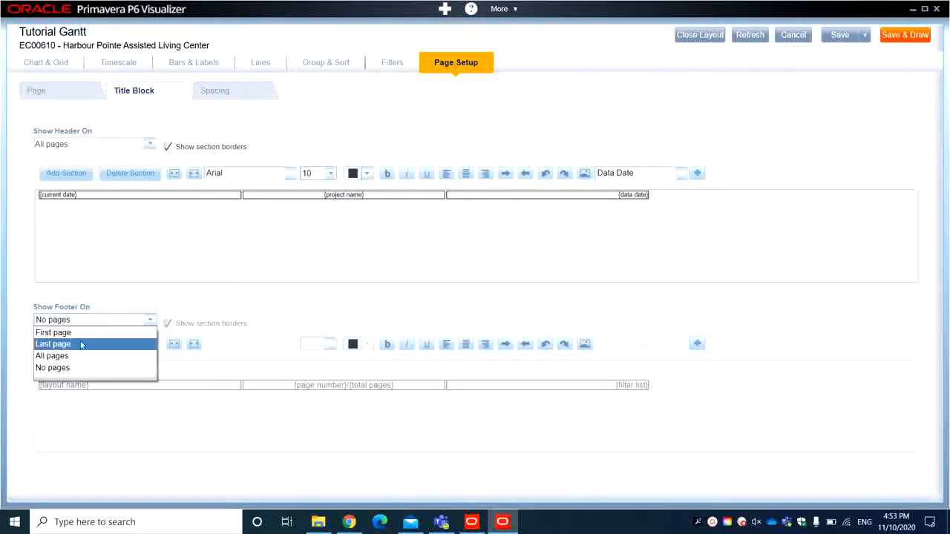
pyautogui.click(74, 332)
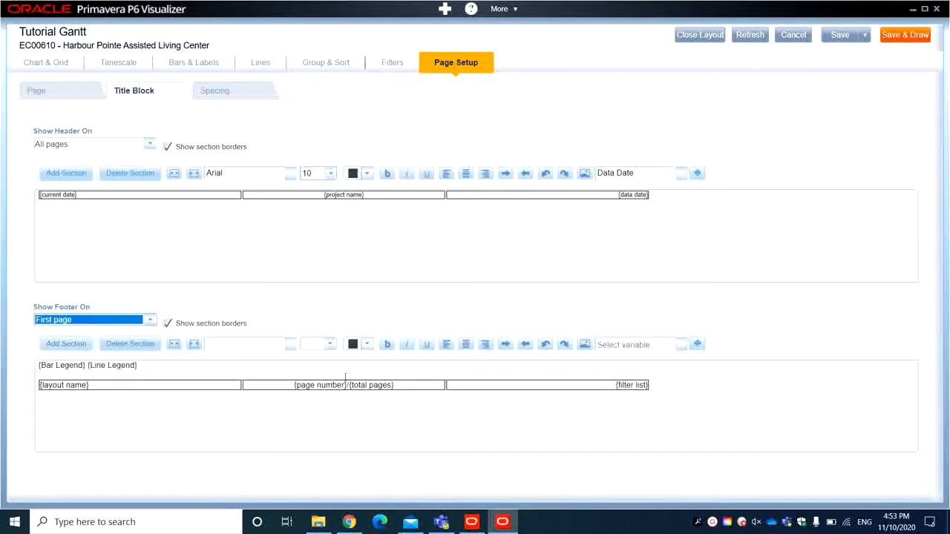
pyautogui.click(904, 34)
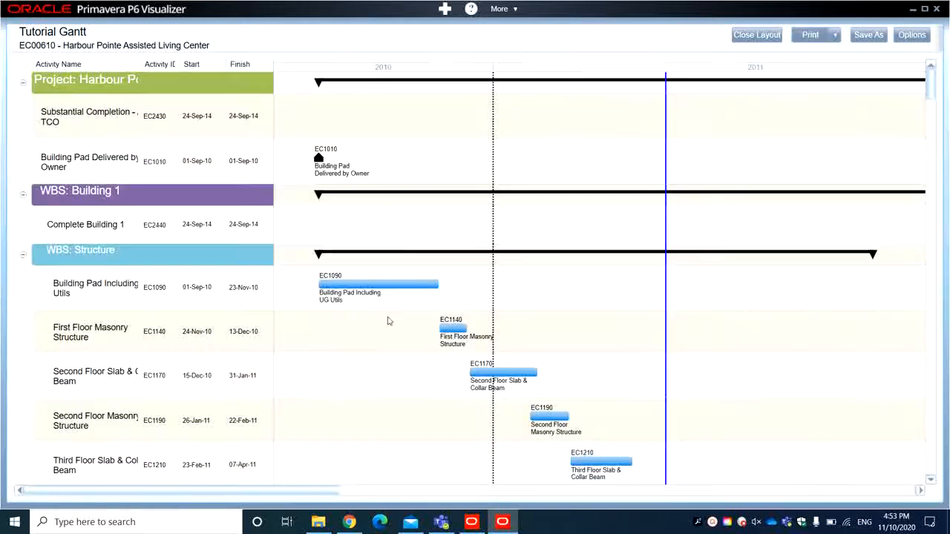
# - Set the line spacing in the page setup to 5 and redraw the layout
pyautogui.click(911, 35)
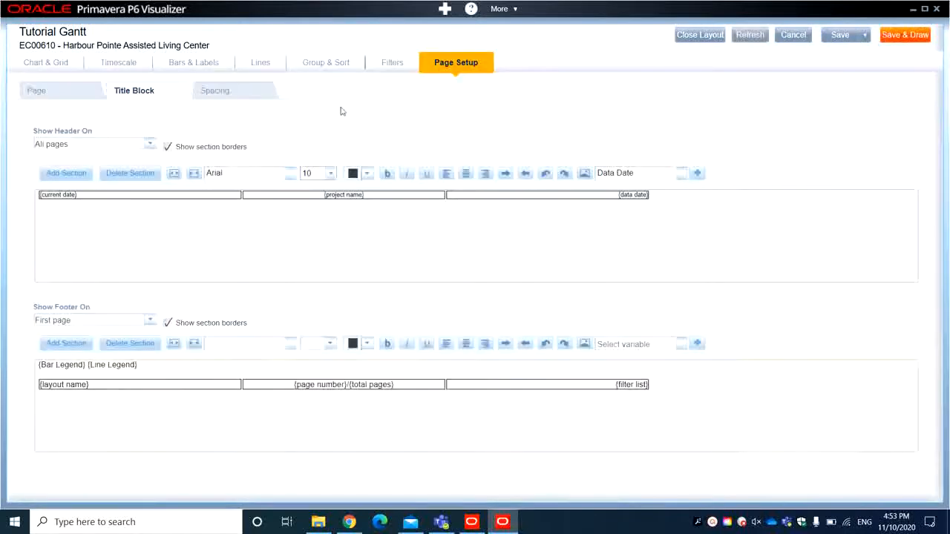
pyautogui.click(39, 90)
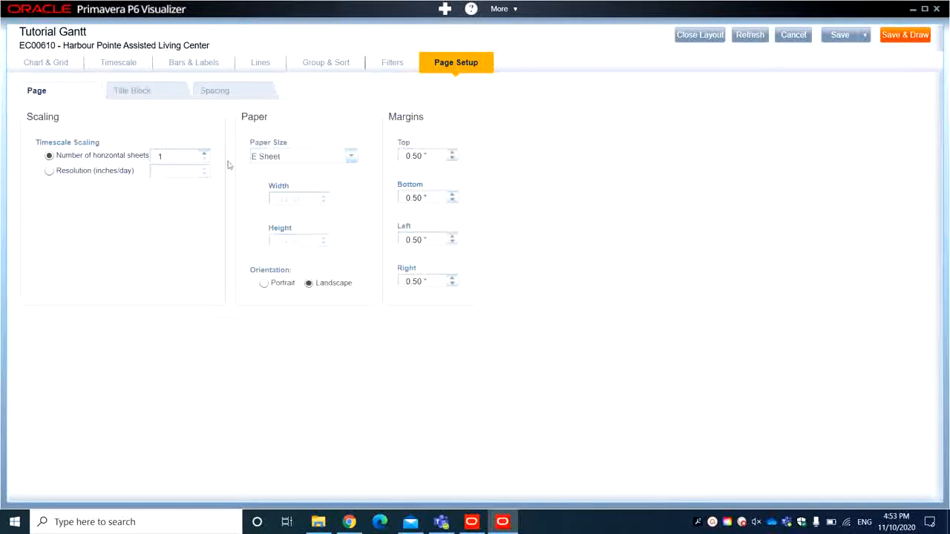
pyautogui.click(148, 92)
pyautogui.click(222, 92)
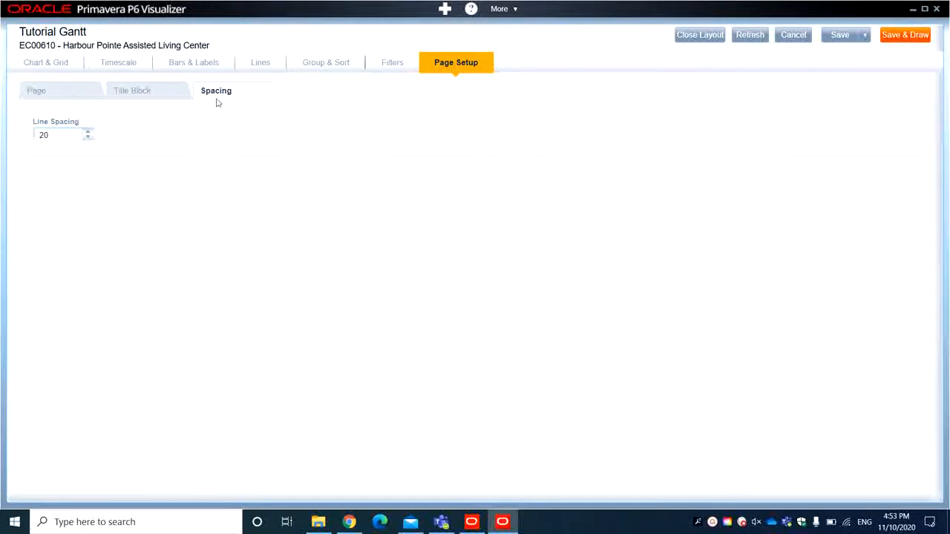
pyautogui.click(91, 138)
pyautogui.click(87, 133)
pyautogui.click(905, 35)
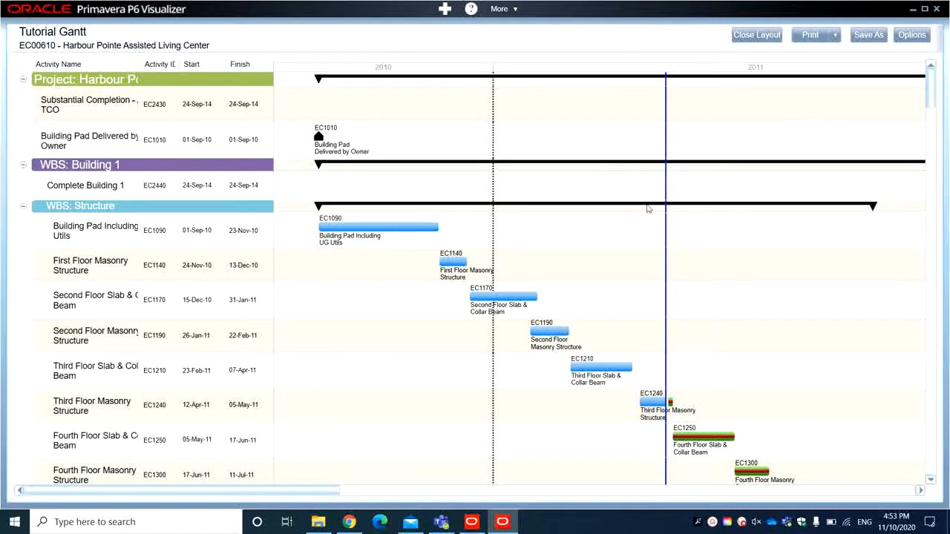
# - Open the print preview and check the header, legend, footer and page layout of the Gantt chart
pyautogui.click(834, 35)
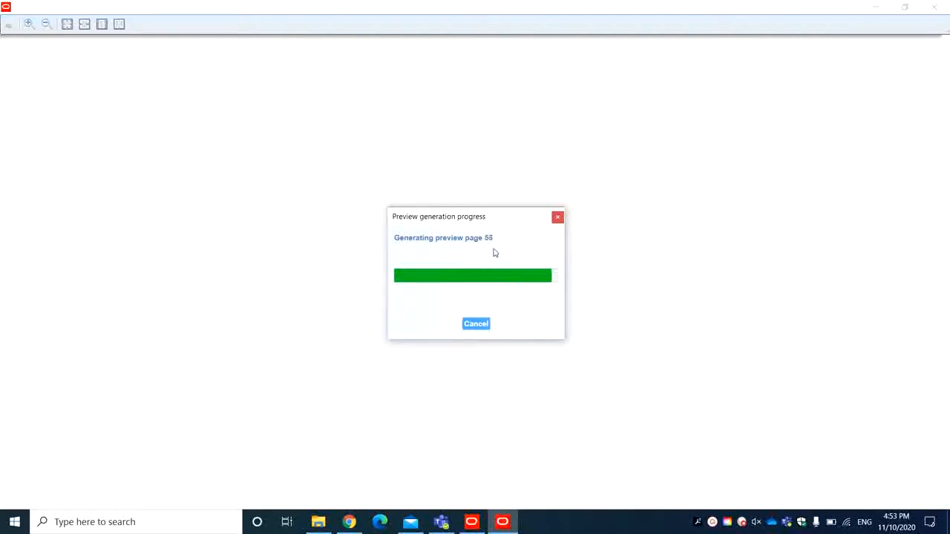
pyautogui.scroll(-10, 475, 275)
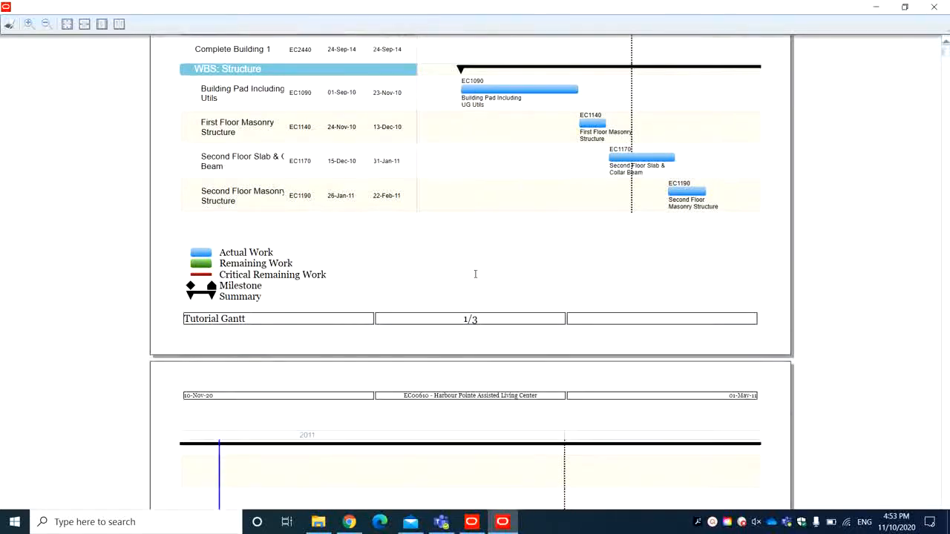
pyautogui.scroll(5, 475, 272)
pyautogui.scroll(3, 475, 272)
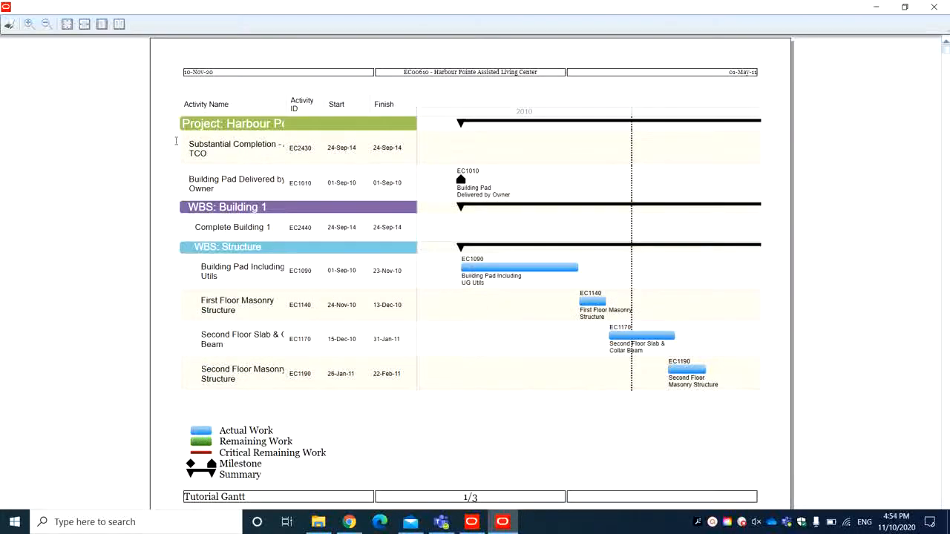
pyautogui.click(934, 7)
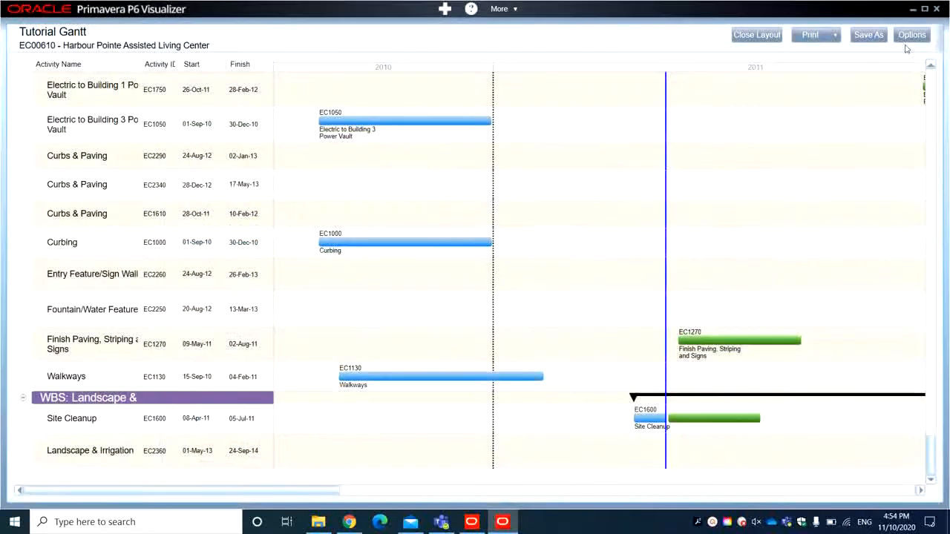
# - Change the paper size from E Sheet in the page setup and redraw the layout
pyautogui.click(910, 37)
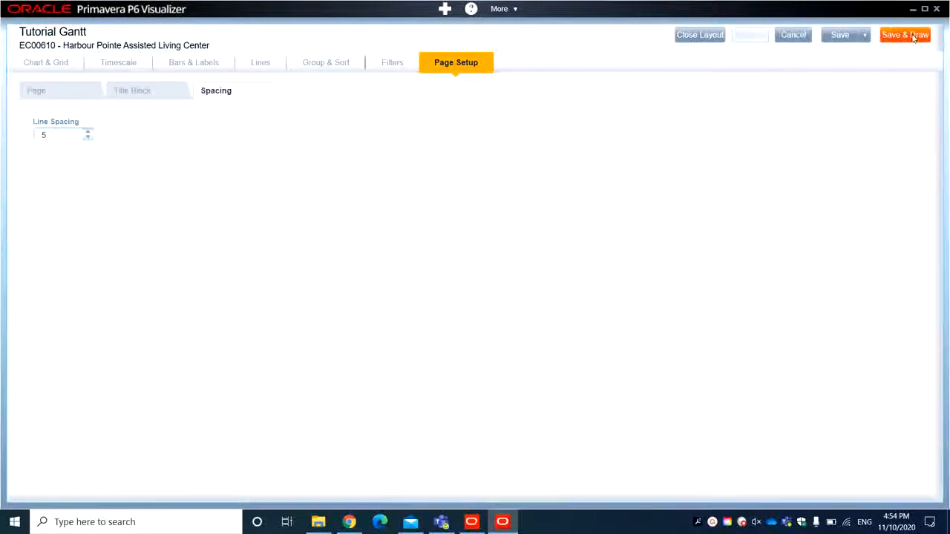
pyautogui.click(64, 98)
pyautogui.click(295, 155)
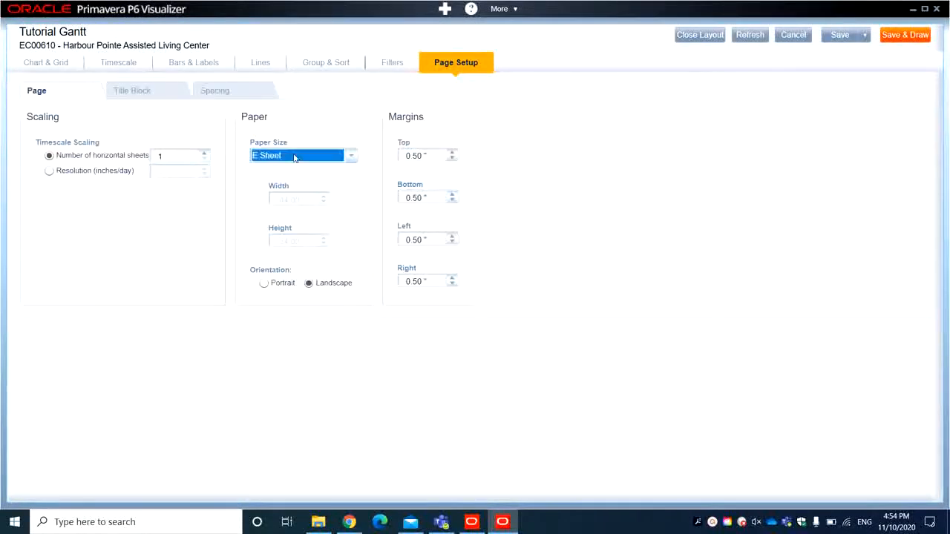
pyautogui.click(268, 203)
pyautogui.click(150, 96)
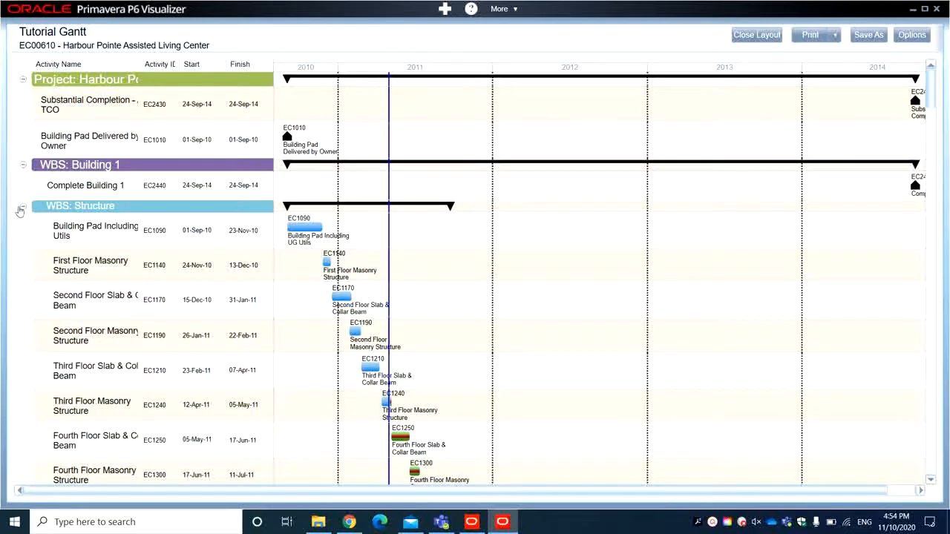
# - Collapse the Structure, Roof, Envelope, Interior Finishes and Pool & Courtyard groups under Building 1
pyautogui.click(23, 207)
pyautogui.click(23, 220)
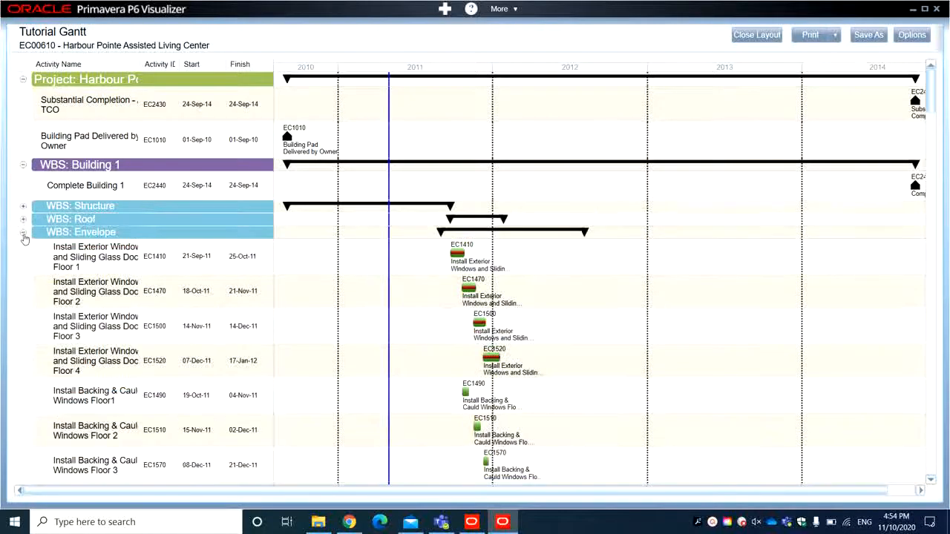
pyautogui.click(23, 232)
pyautogui.click(23, 245)
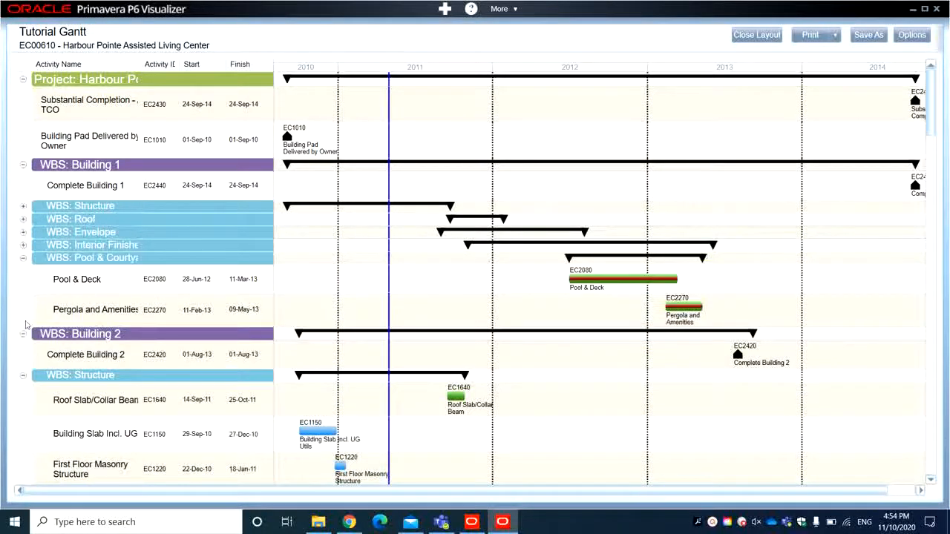
pyautogui.click(23, 257)
# - Collapse the Building 2, Garage 1, Garage 2, Roads and Utilities, and Landscape WBS groups
pyautogui.click(23, 271)
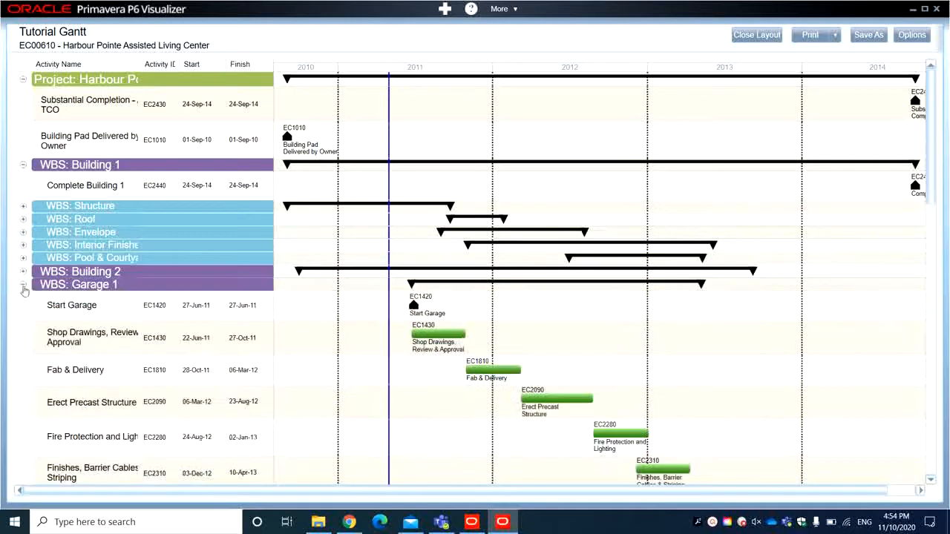
pyautogui.click(23, 286)
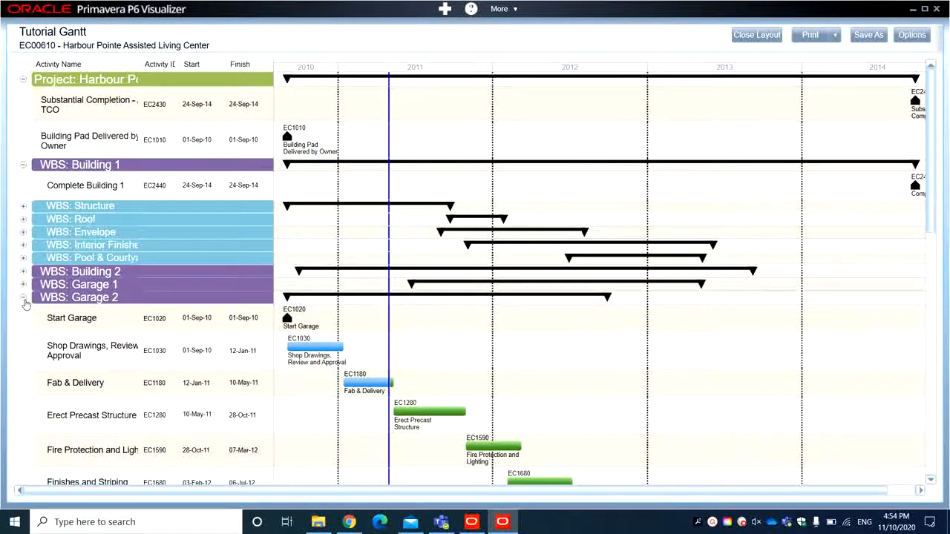
pyautogui.click(23, 298)
pyautogui.click(23, 310)
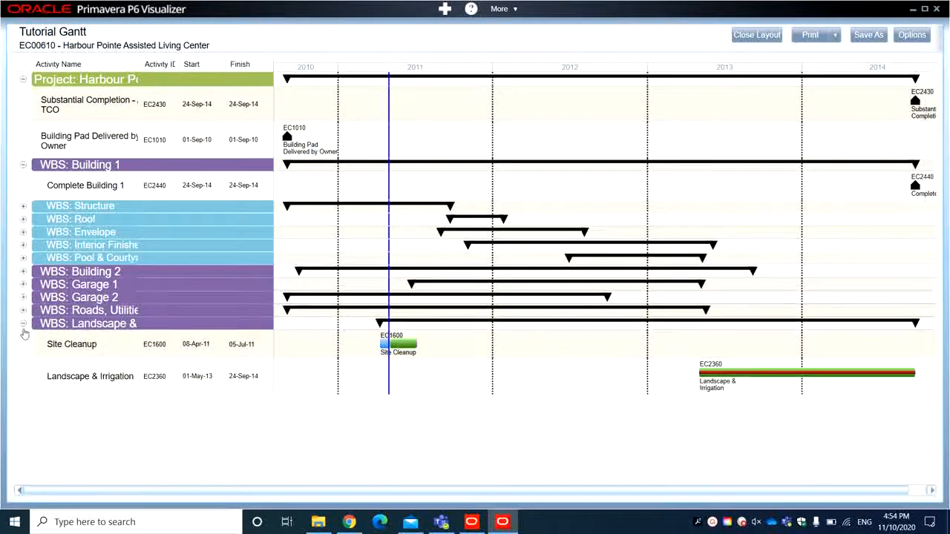
pyautogui.click(23, 325)
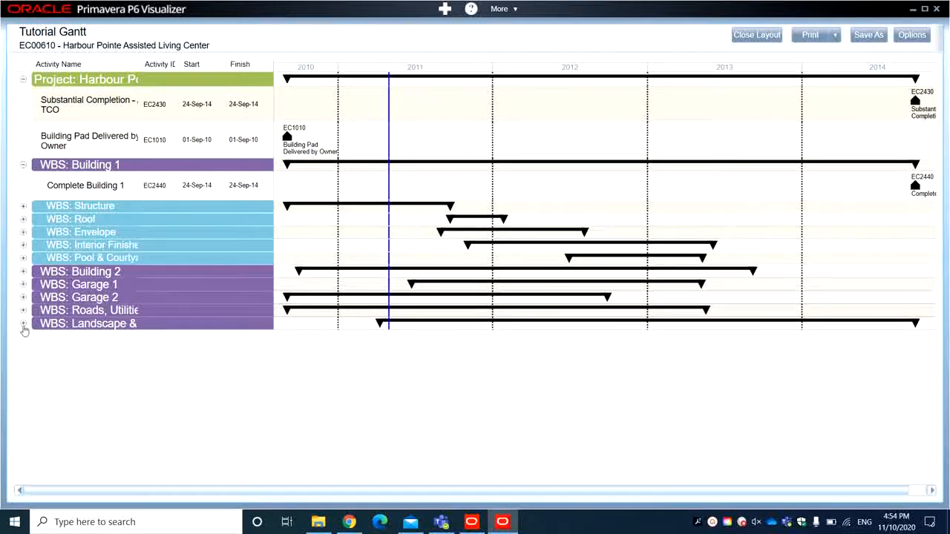
# - Expand Building 2 and collapse its Structure, Roof, Envelope, Interior Finishes and Courtyard groups
pyautogui.click(23, 273)
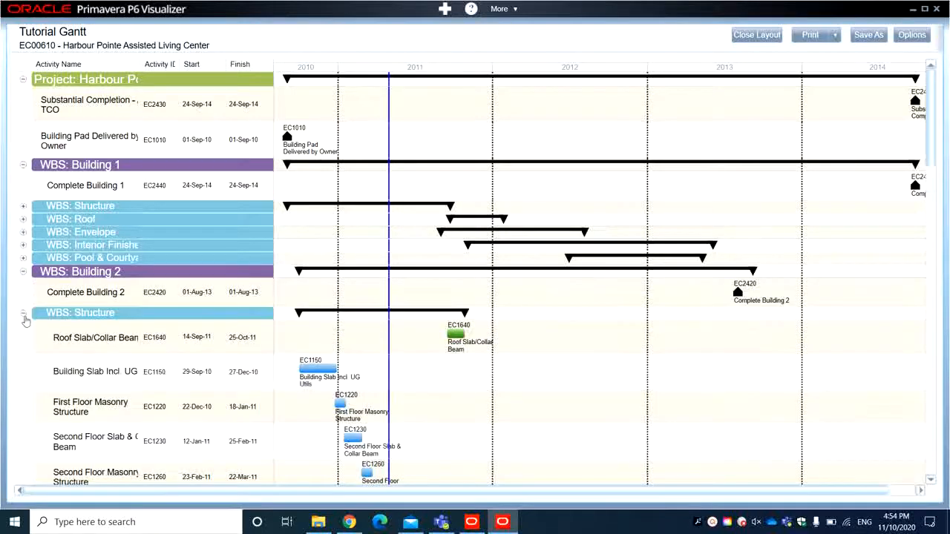
pyautogui.click(23, 312)
pyautogui.click(23, 325)
pyautogui.click(23, 338)
pyautogui.click(22, 353)
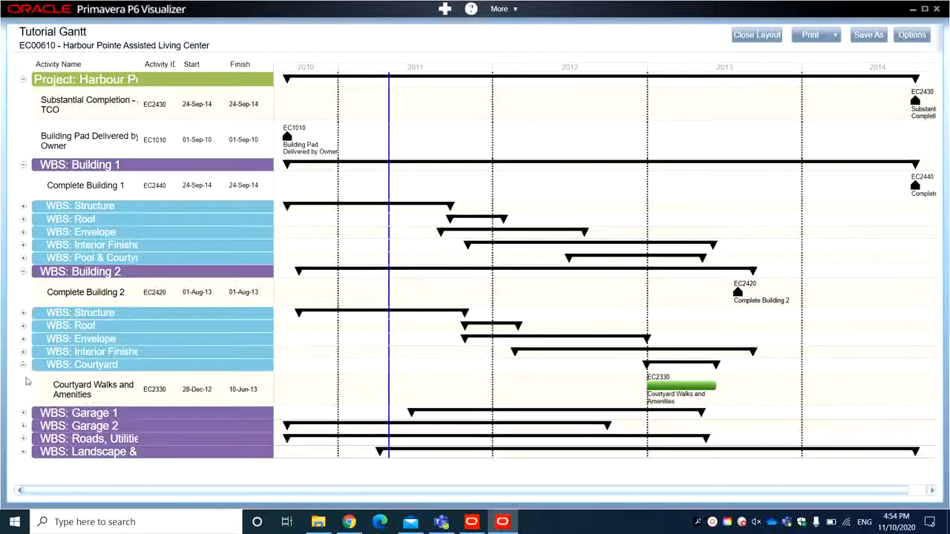
pyautogui.click(23, 364)
pyautogui.click(23, 378)
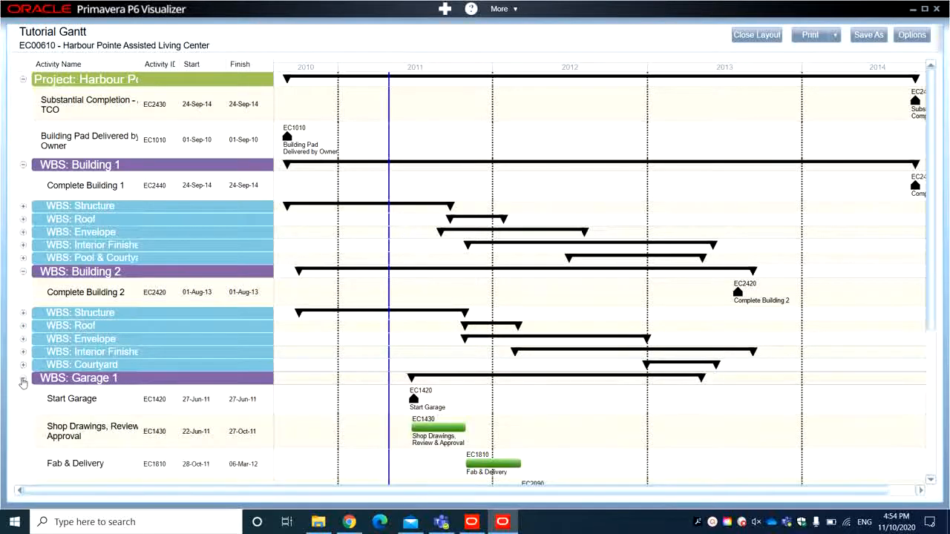
pyautogui.click(23, 378)
pyautogui.click(23, 417)
pyautogui.click(23, 417)
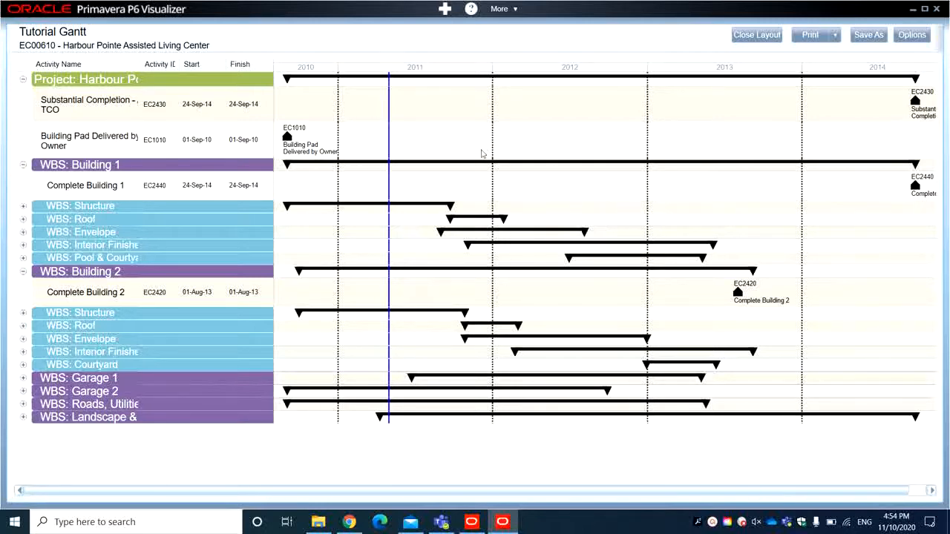
# - In the layout's bar options, set the Summary bar's vertical alignment and vertical snap to Center
pyautogui.click(908, 34)
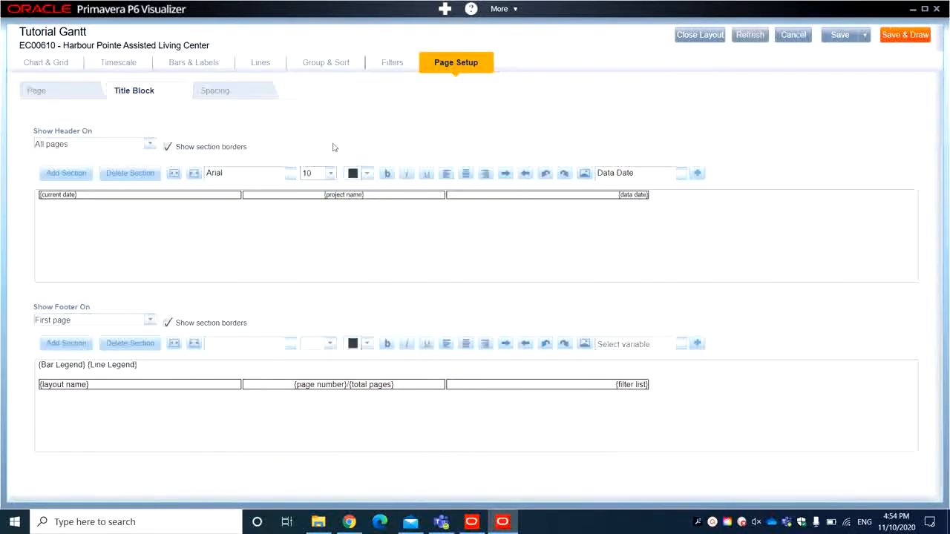
pyautogui.click(196, 69)
pyautogui.click(82, 197)
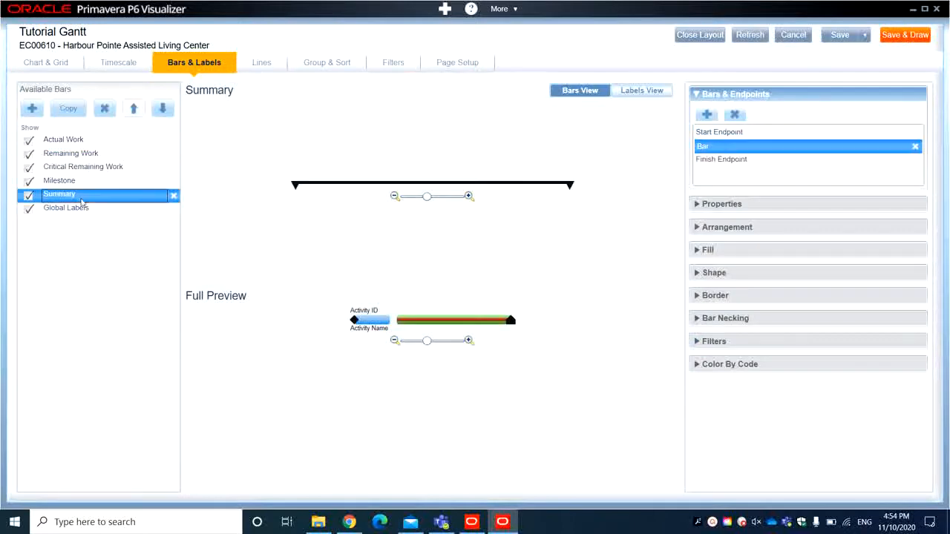
pyautogui.click(653, 95)
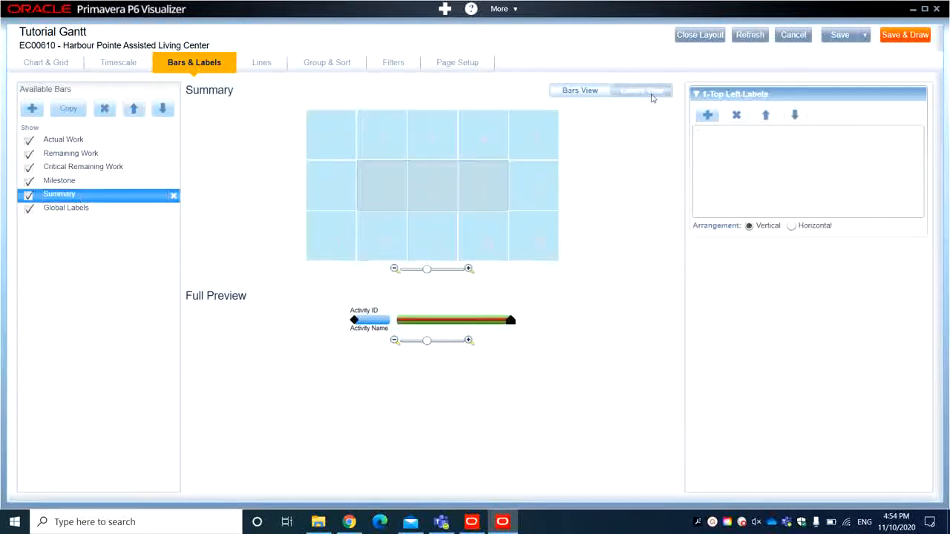
pyautogui.click(591, 95)
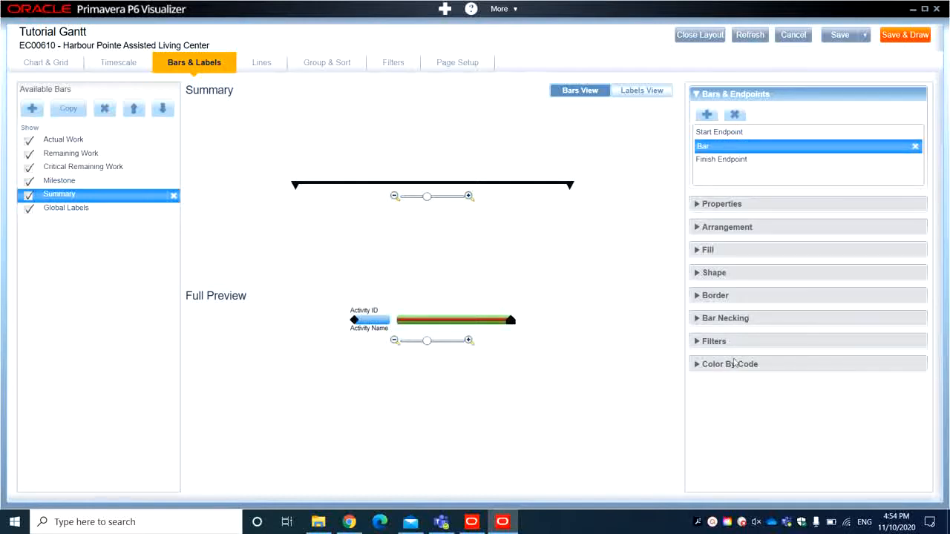
pyautogui.click(701, 296)
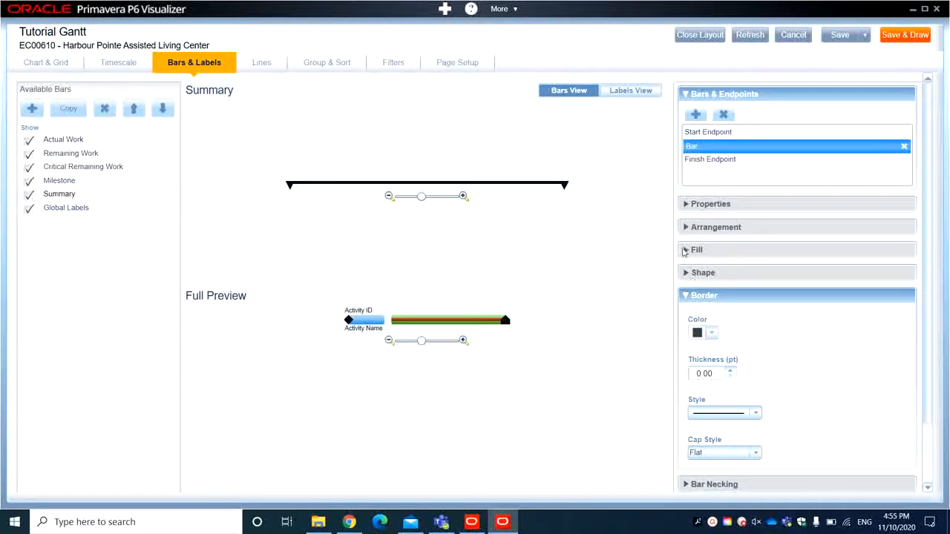
pyautogui.scroll(-1, 684, 252)
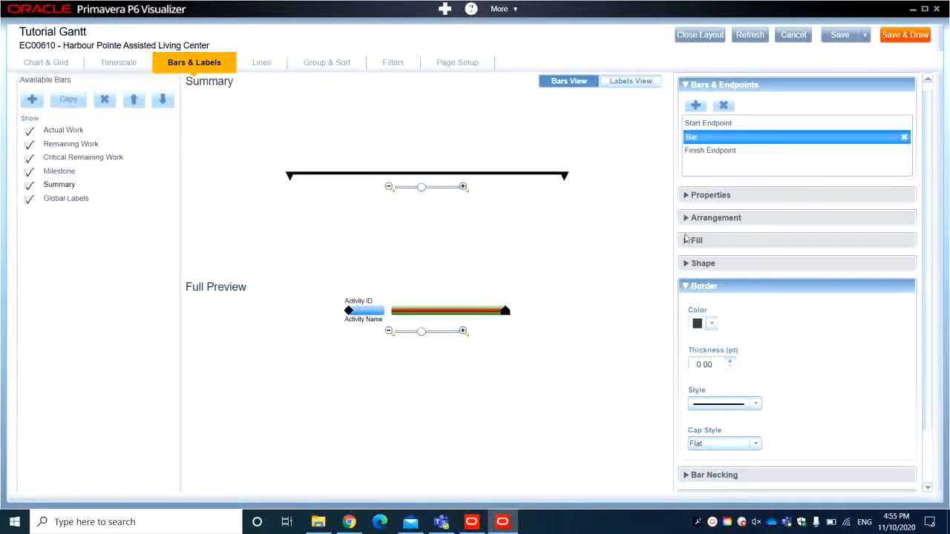
pyautogui.click(689, 195)
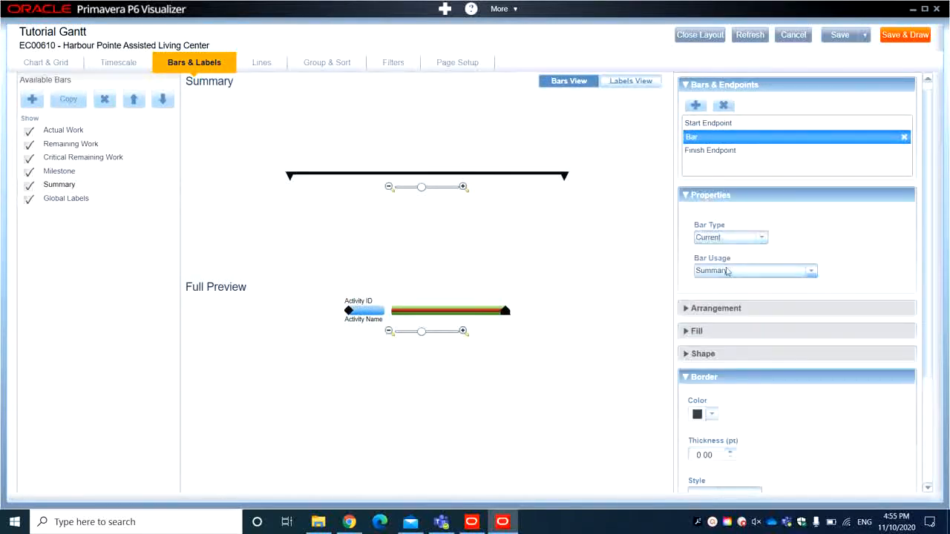
pyautogui.click(705, 308)
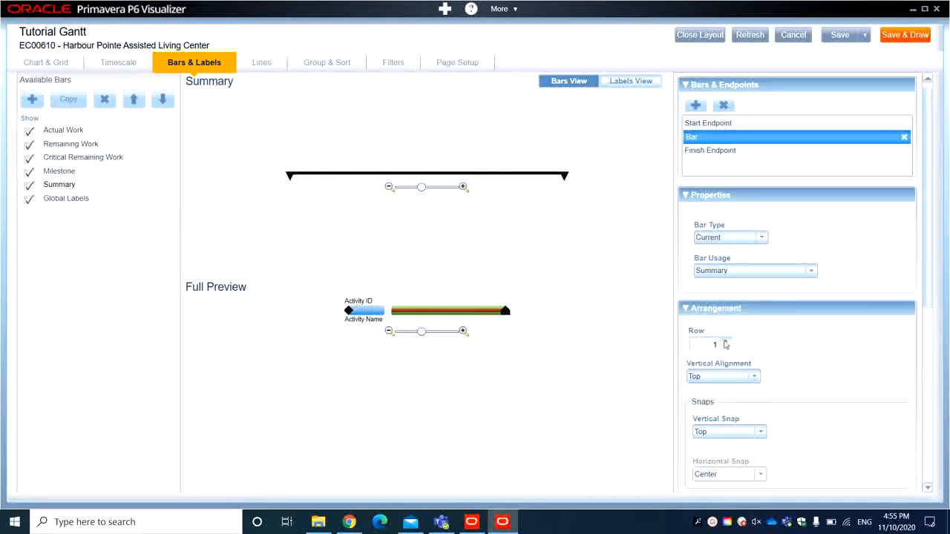
pyautogui.click(752, 376)
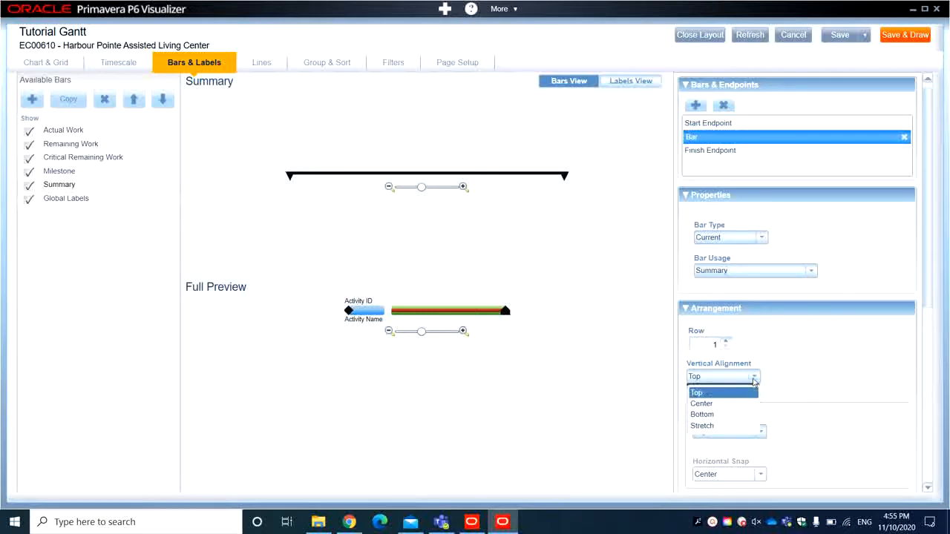
pyautogui.click(714, 405)
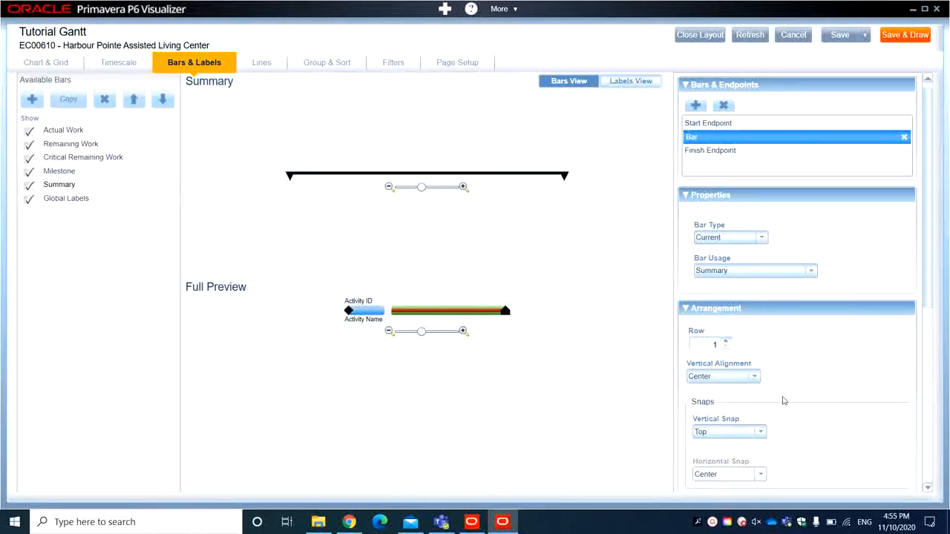
pyautogui.click(756, 431)
pyautogui.click(730, 460)
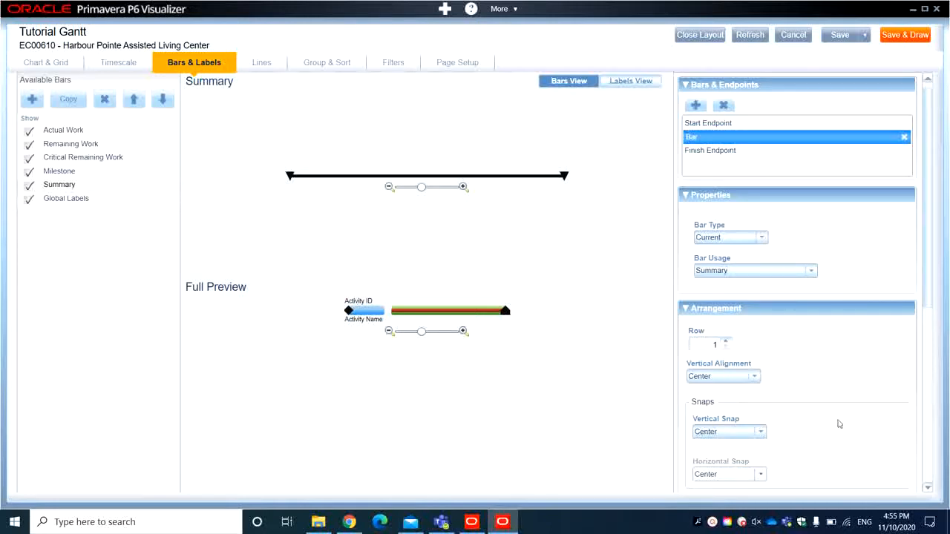
# - Give the Summary bar a solid red fill from the current color palette
pyautogui.scroll(-3, 930, 303)
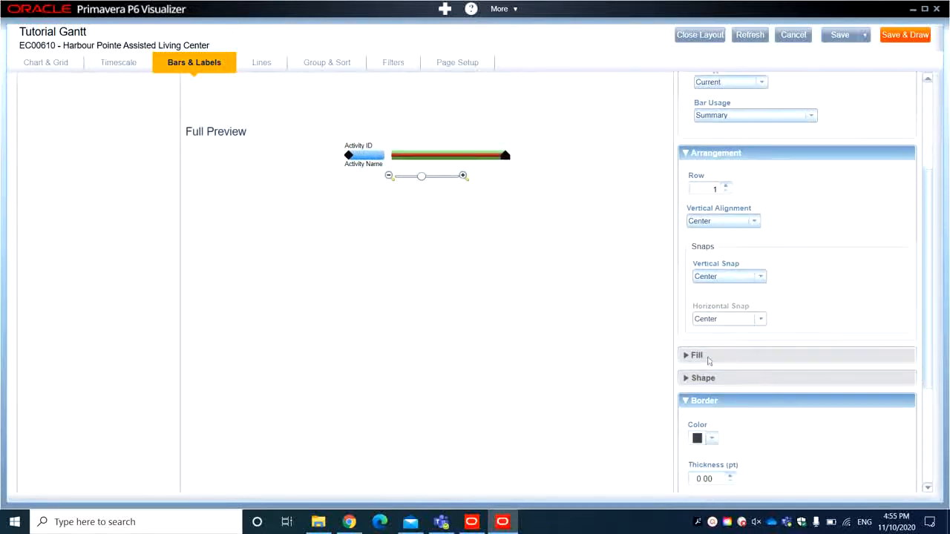
pyautogui.click(706, 356)
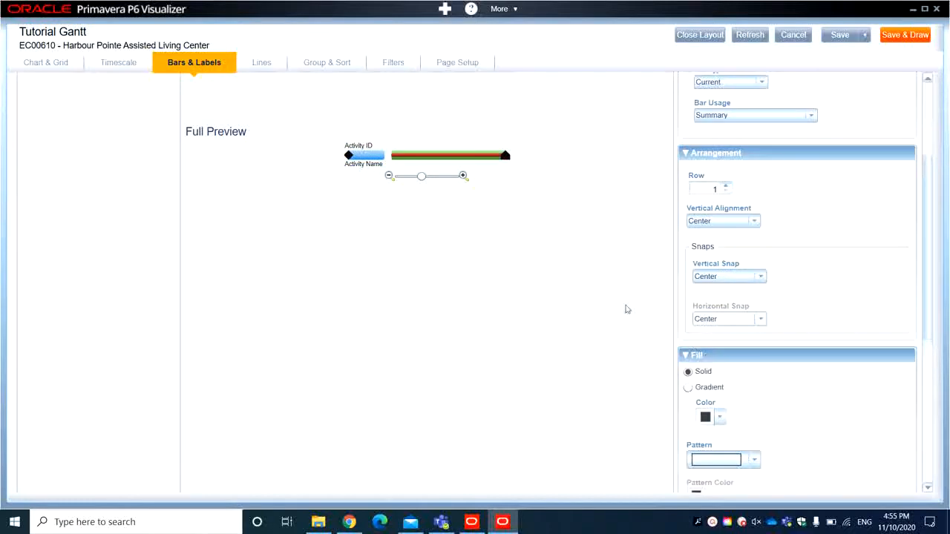
pyautogui.scroll(3, 625, 309)
pyautogui.click(727, 204)
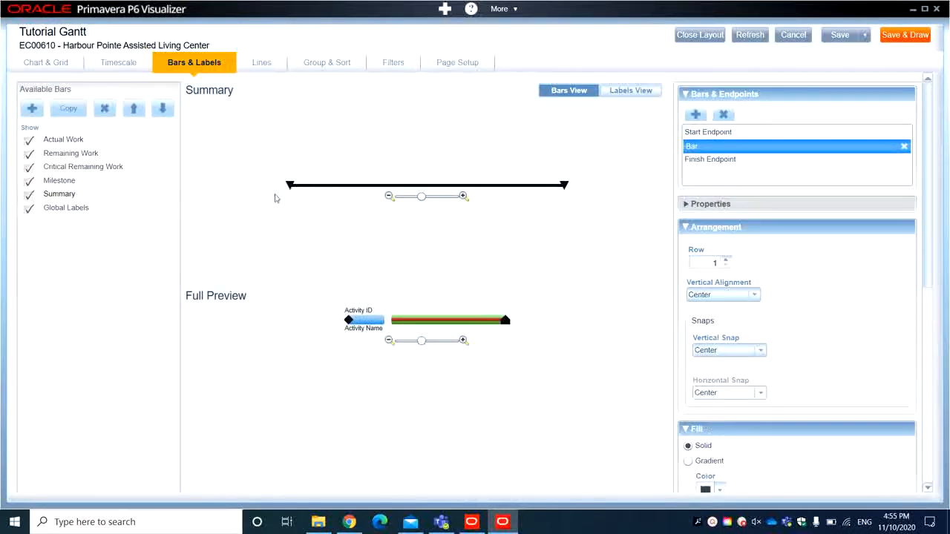
pyautogui.click(733, 229)
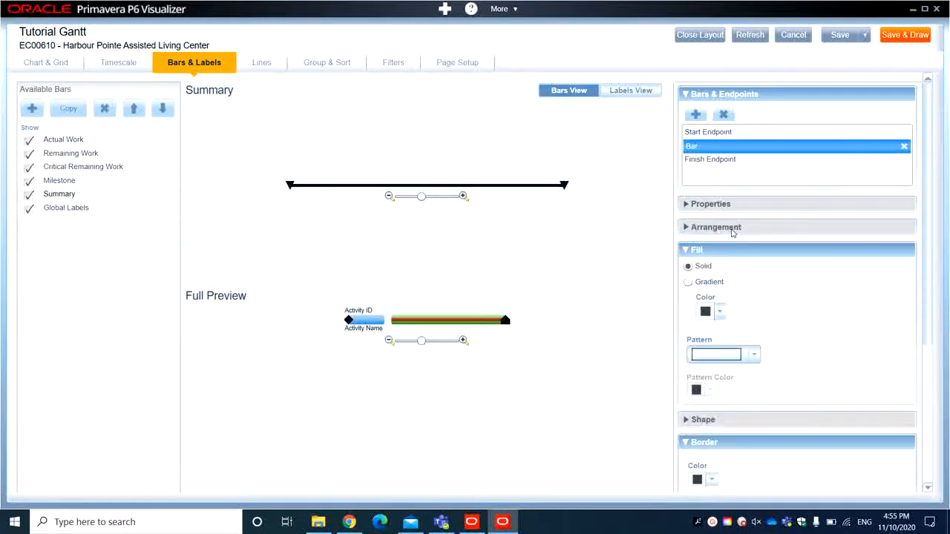
pyautogui.click(720, 312)
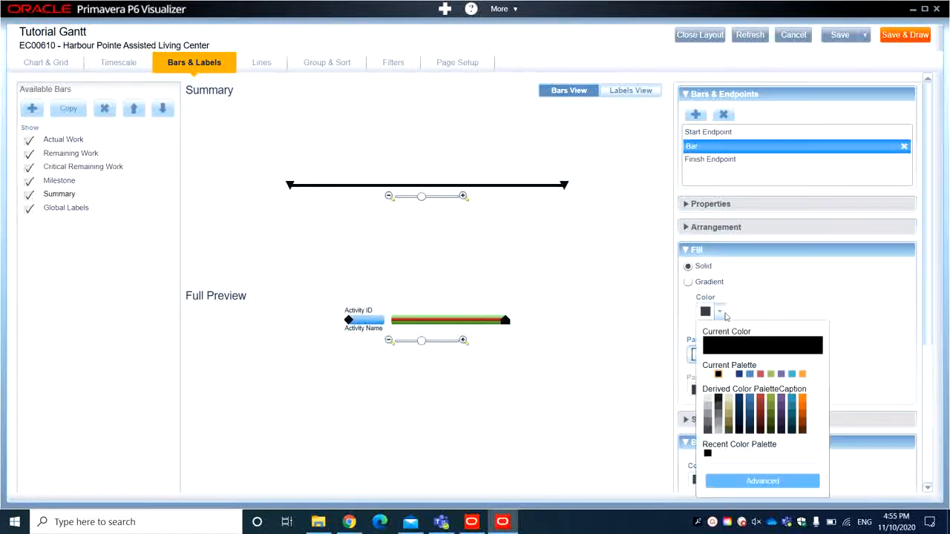
pyautogui.click(764, 298)
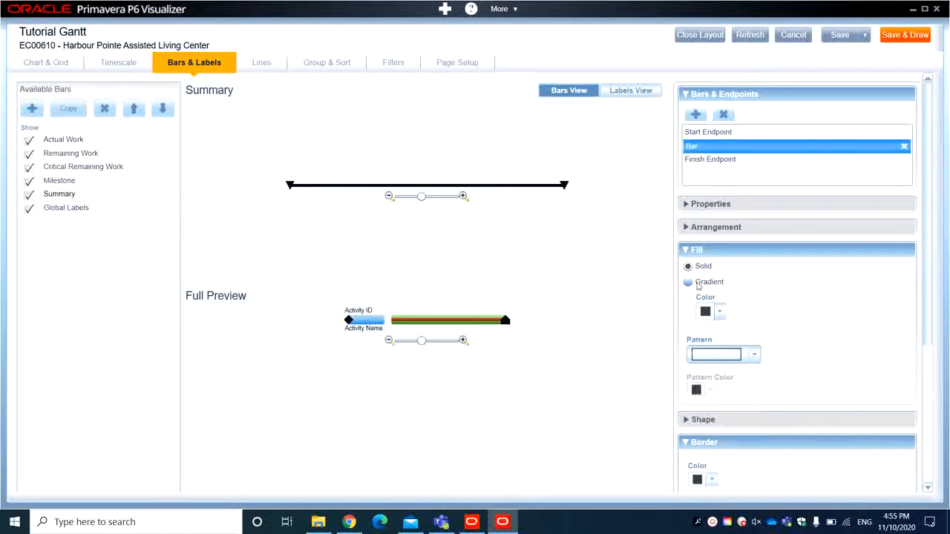
pyautogui.click(719, 303)
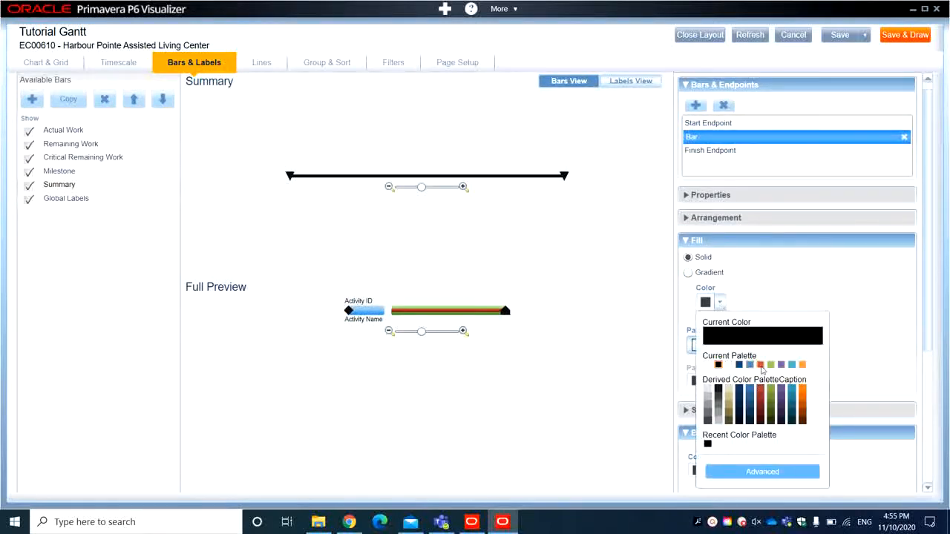
pyautogui.click(760, 365)
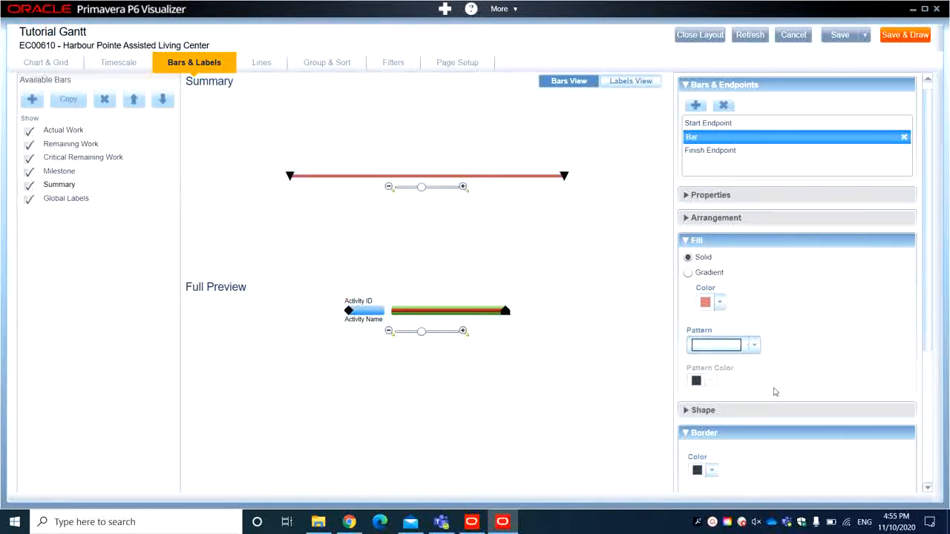
# - Set the Summary bar's shape height to 14
pyautogui.click(705, 410)
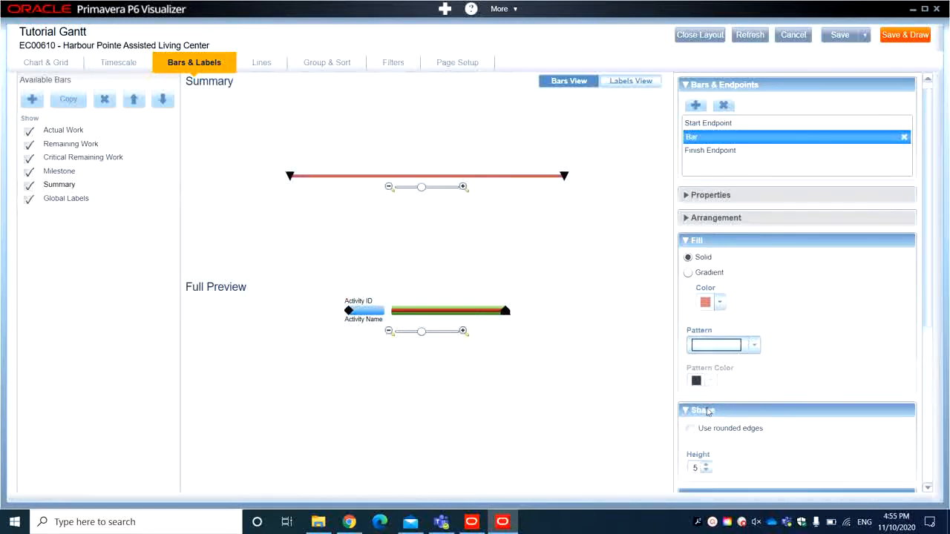
pyautogui.click(745, 243)
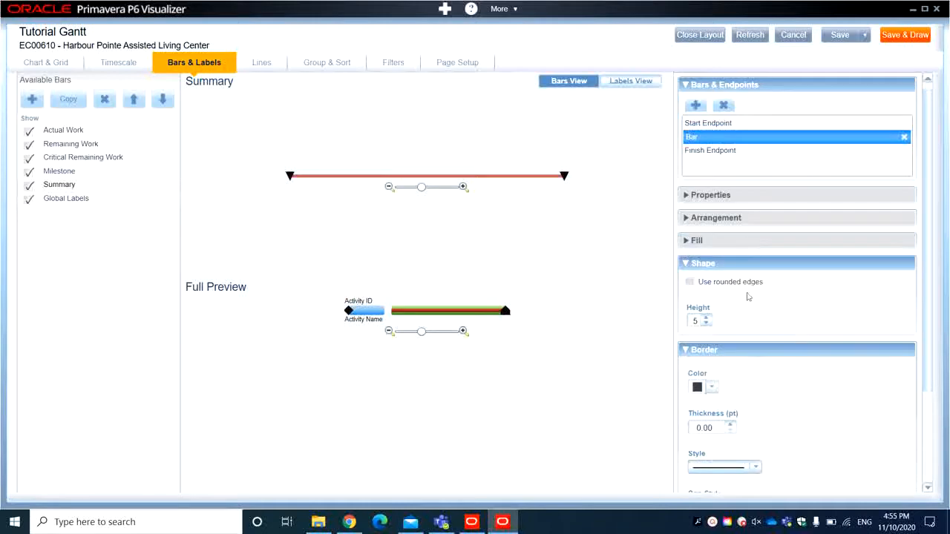
pyautogui.click(706, 319)
pyautogui.click(707, 318)
pyautogui.click(707, 319)
pyautogui.click(707, 319)
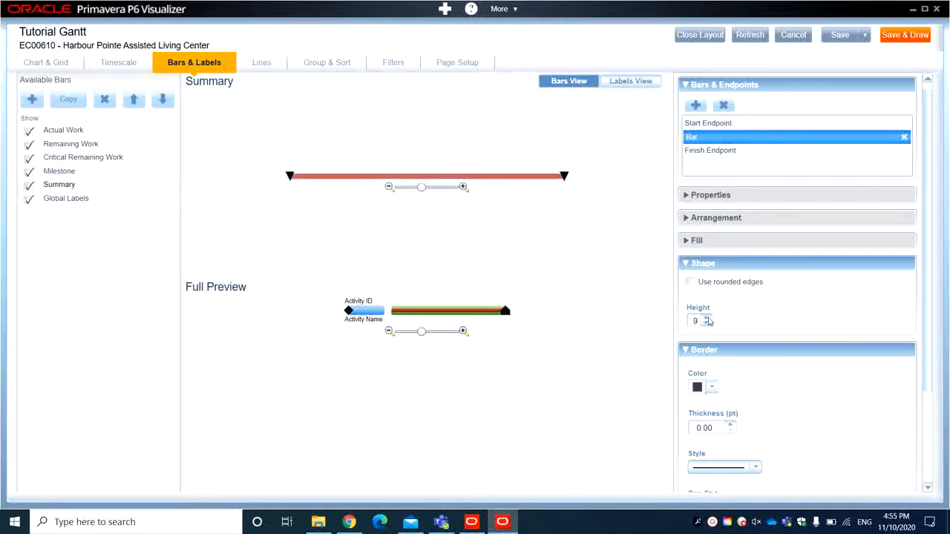
pyautogui.click(707, 319)
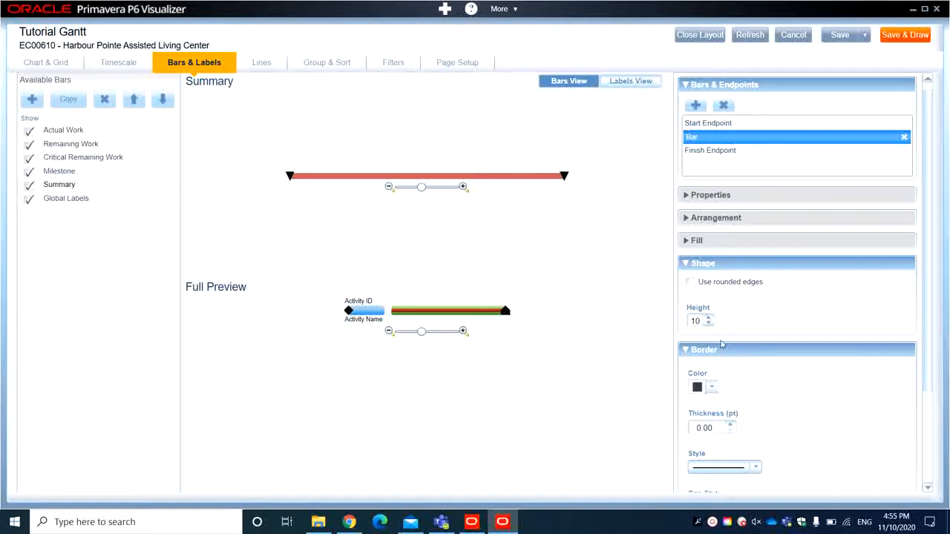
pyautogui.click(707, 318)
pyautogui.click(707, 318)
pyautogui.click(707, 318)
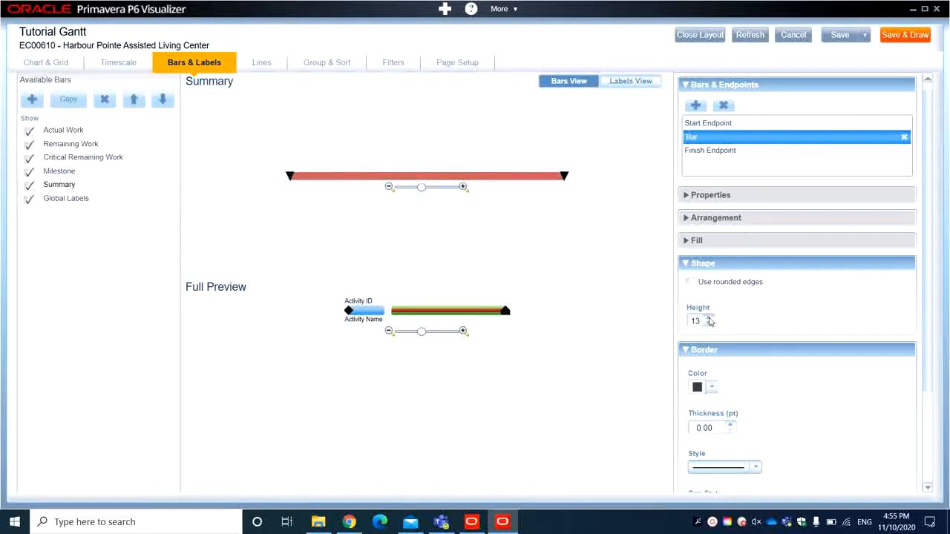
pyautogui.click(707, 318)
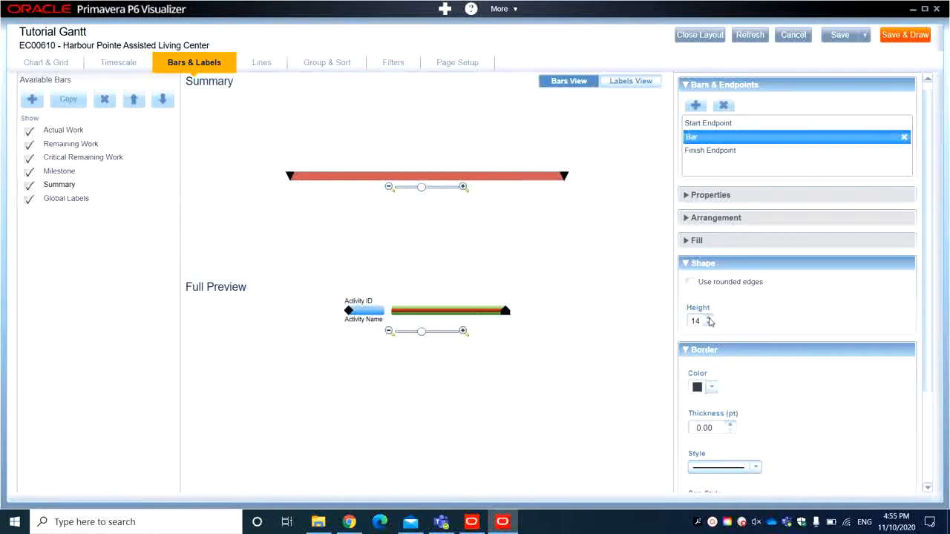
pyautogui.click(718, 270)
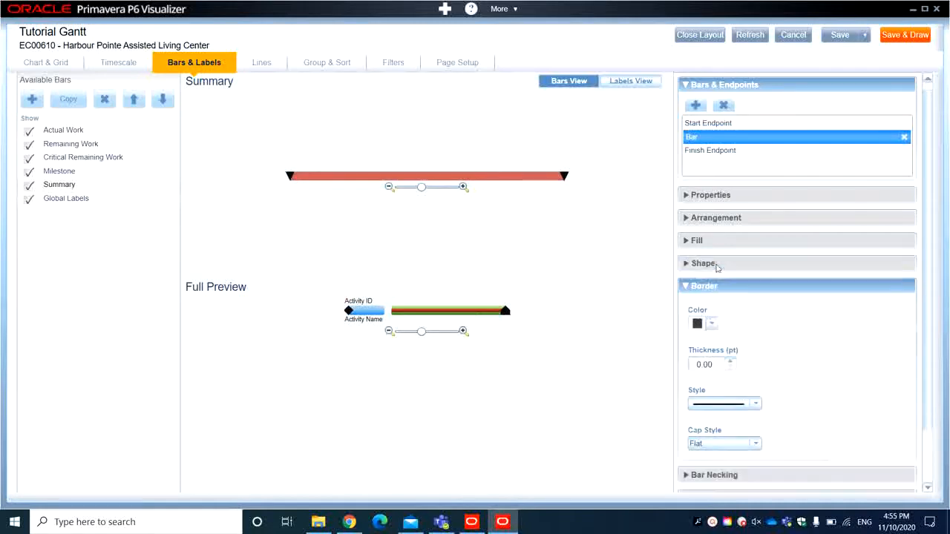
pyautogui.click(720, 290)
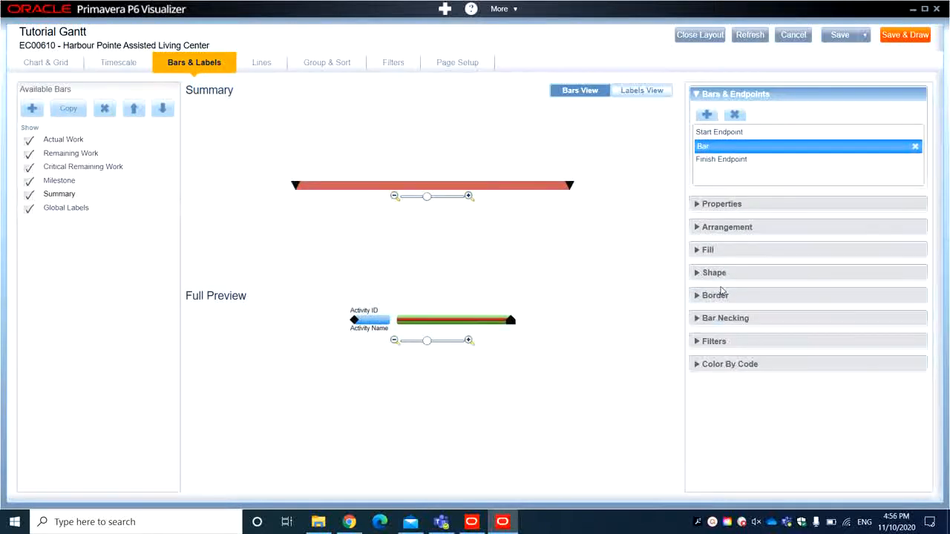
# - Add a Remaining Duration label to the Summary bar's top center position
pyautogui.click(640, 89)
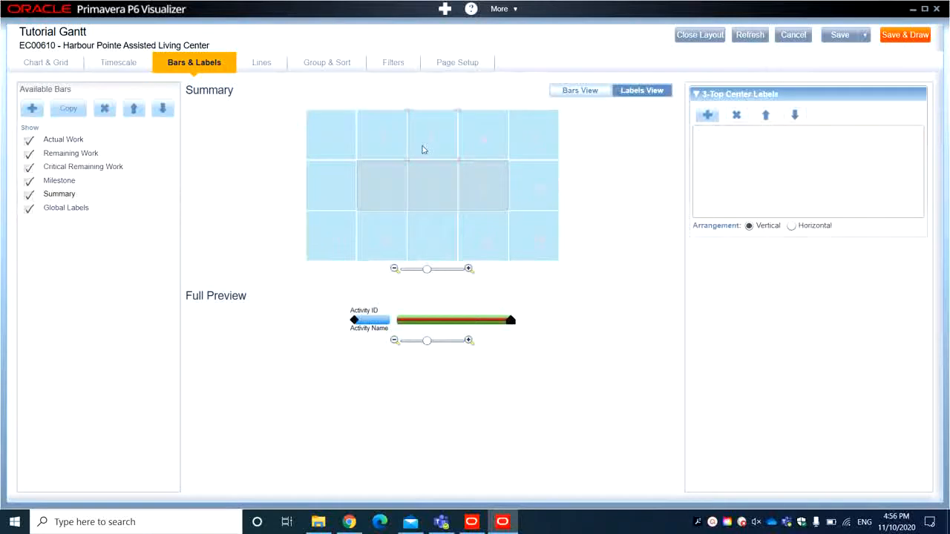
pyautogui.click(711, 117)
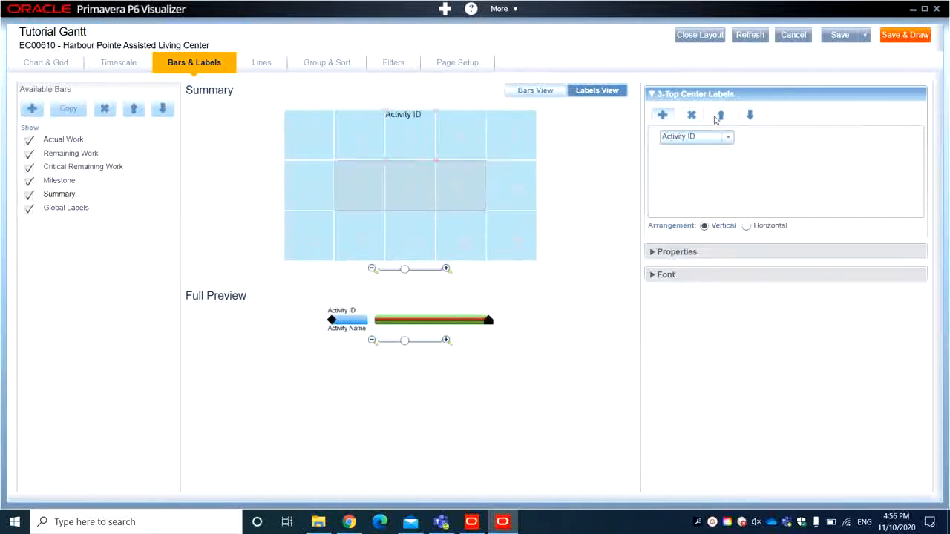
pyautogui.click(727, 138)
pyautogui.click(732, 153)
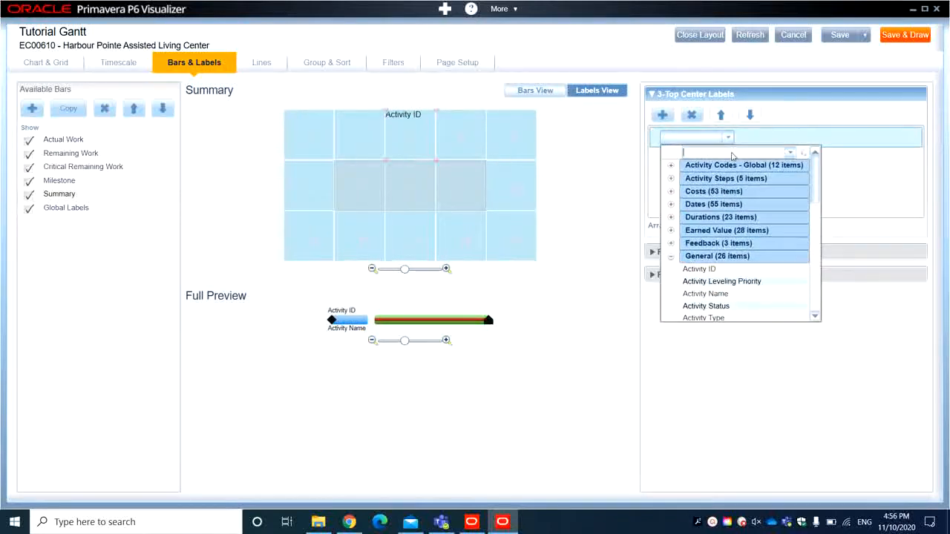
pyautogui.write('dura')
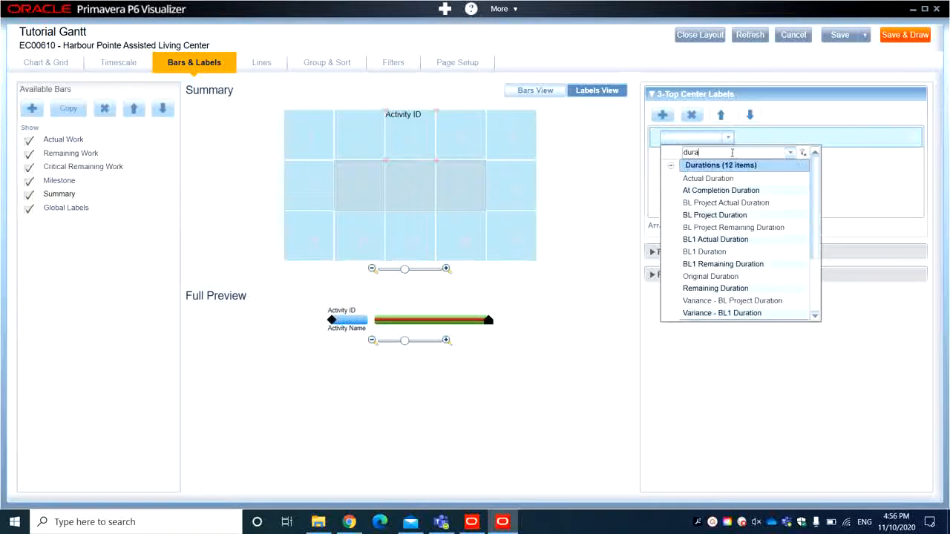
pyautogui.click(716, 288)
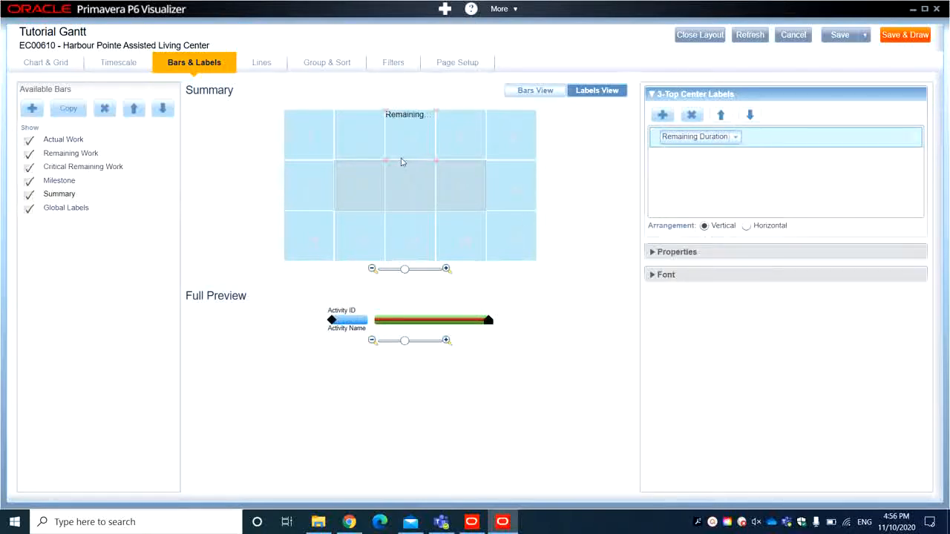
# - Save and redraw the layout, and widen the Activity Name column so that more of the activity names fits
pyautogui.click(903, 35)
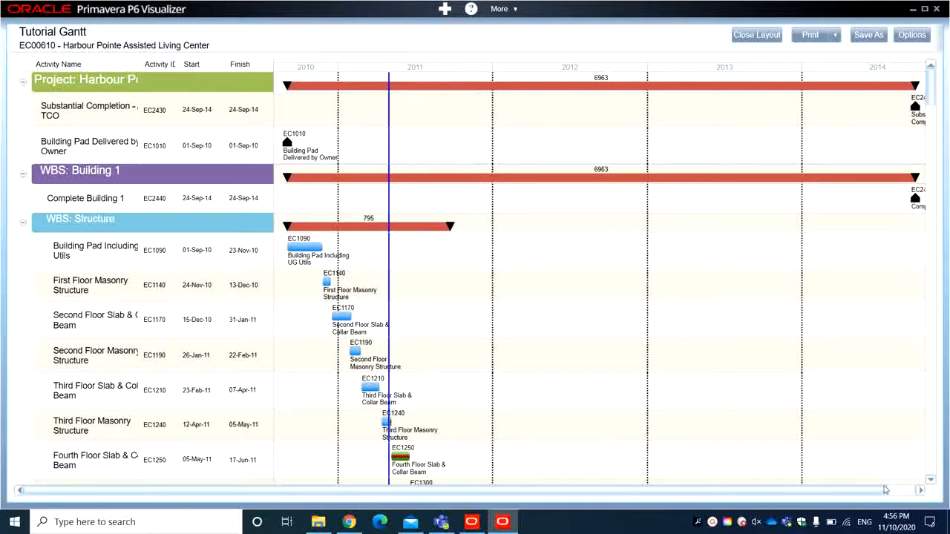
pyautogui.moveTo(884, 490); pyautogui.dragTo(910, 490)
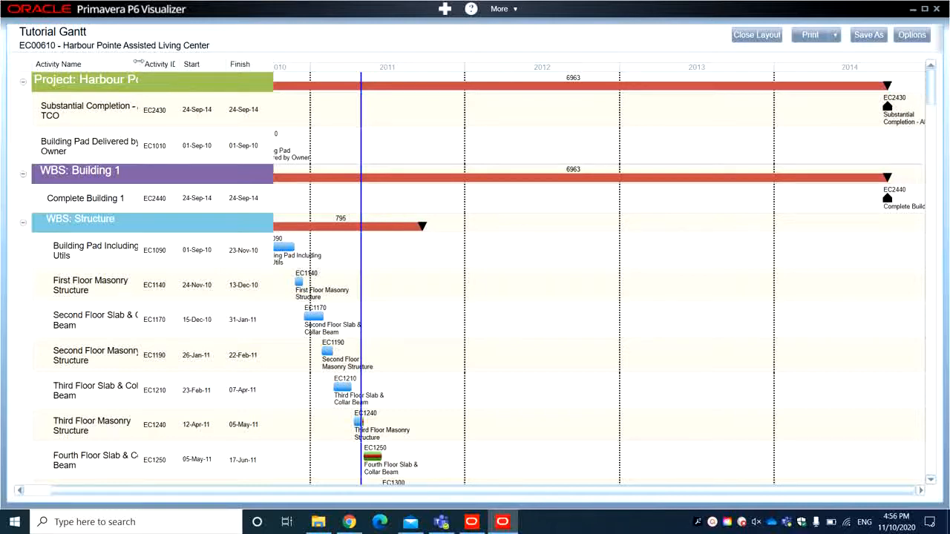
pyautogui.moveTo(140, 64); pyautogui.dragTo(176, 64)
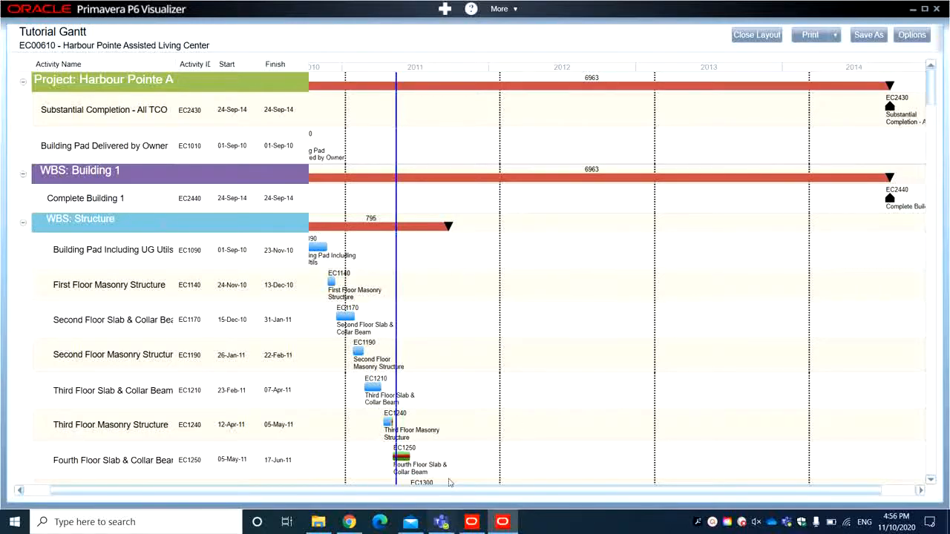
# - Set the vertical snap of the Summary bar's start endpoint to Center
pyautogui.moveTo(435, 489); pyautogui.dragTo(285, 487)
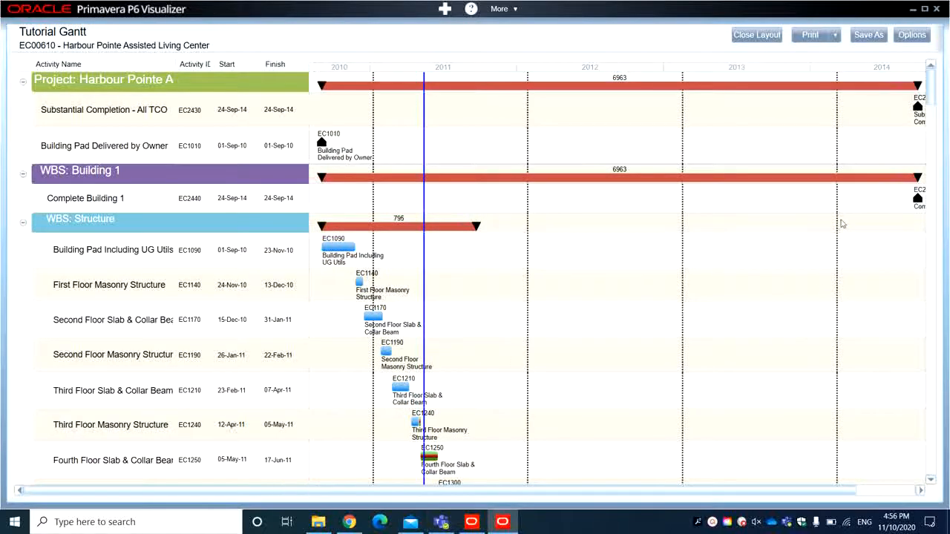
pyautogui.click(908, 38)
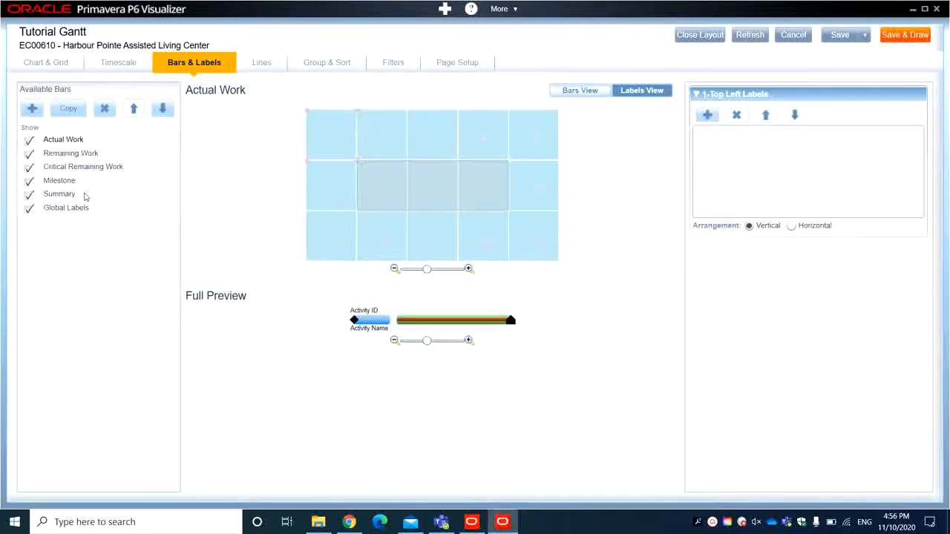
pyautogui.click(59, 194)
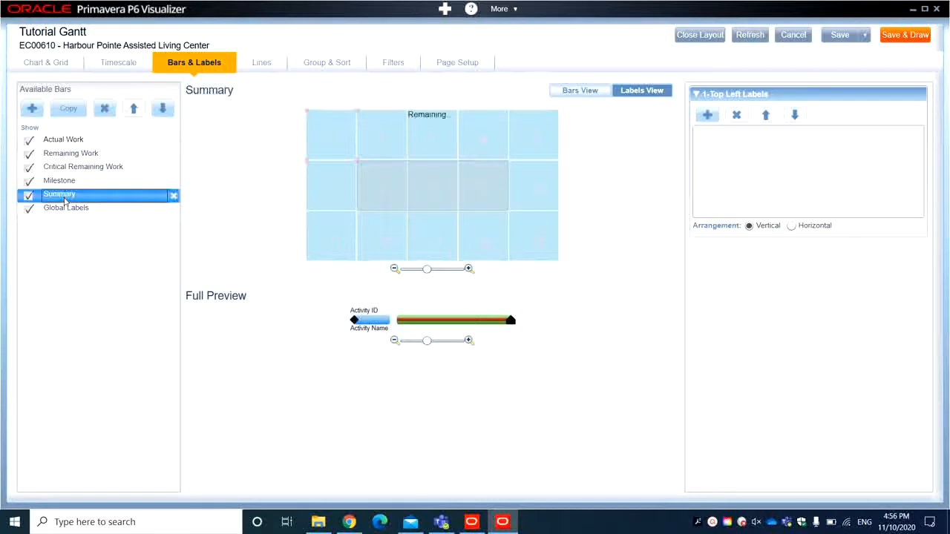
pyautogui.click(583, 91)
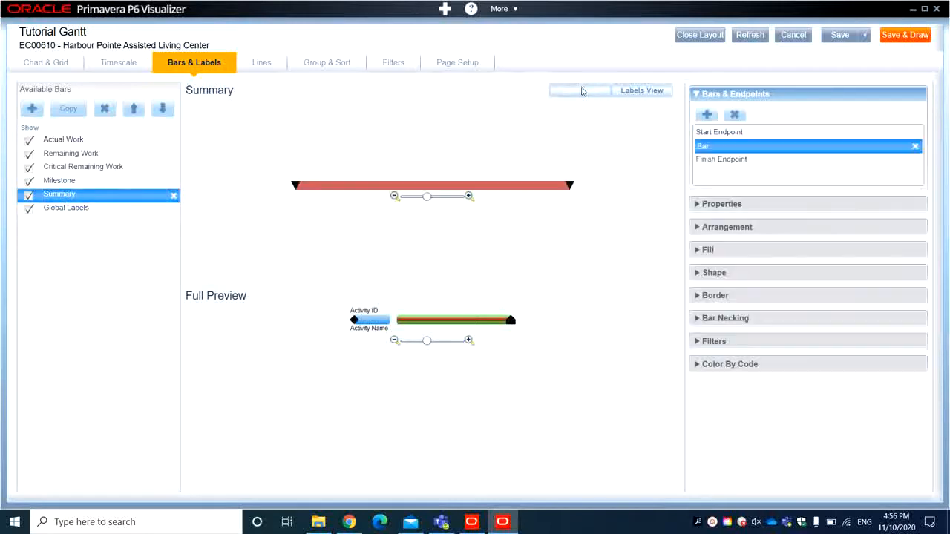
pyautogui.click(728, 134)
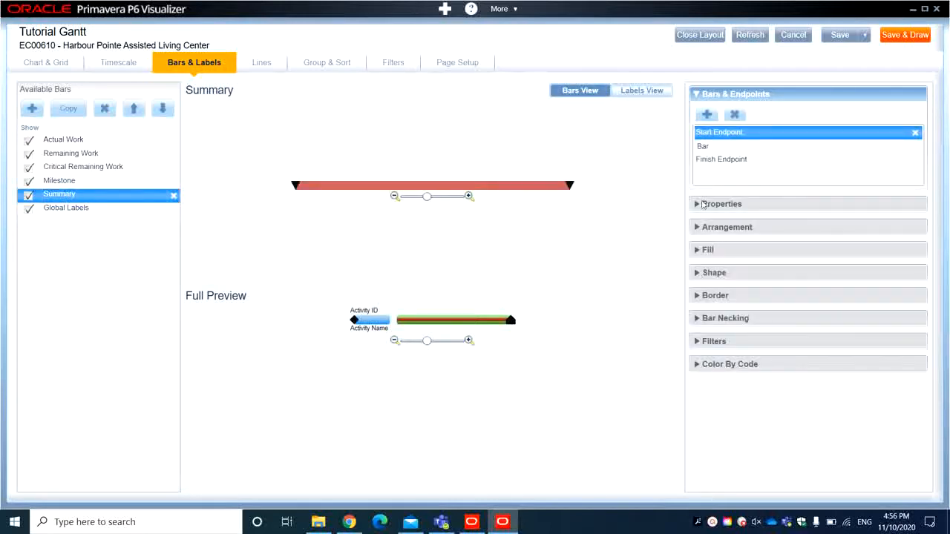
pyautogui.click(697, 206)
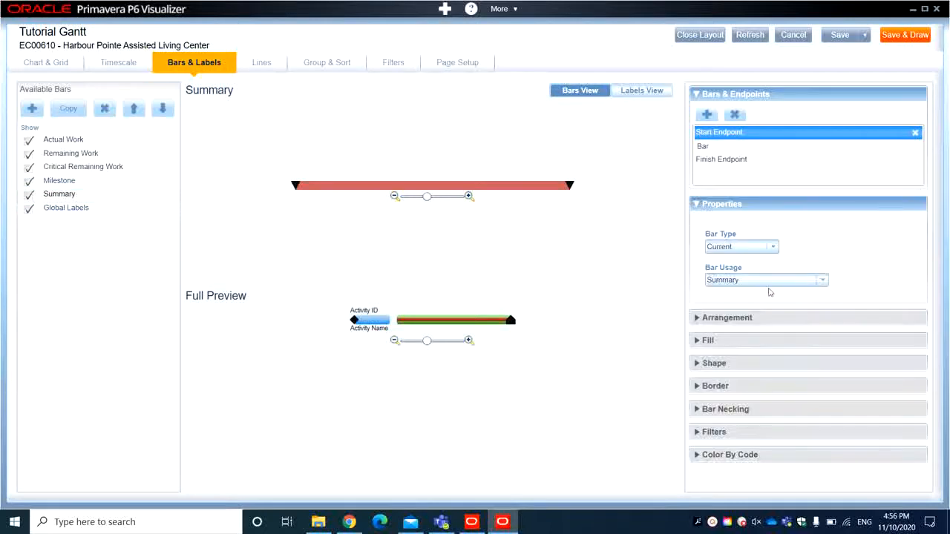
pyautogui.click(738, 206)
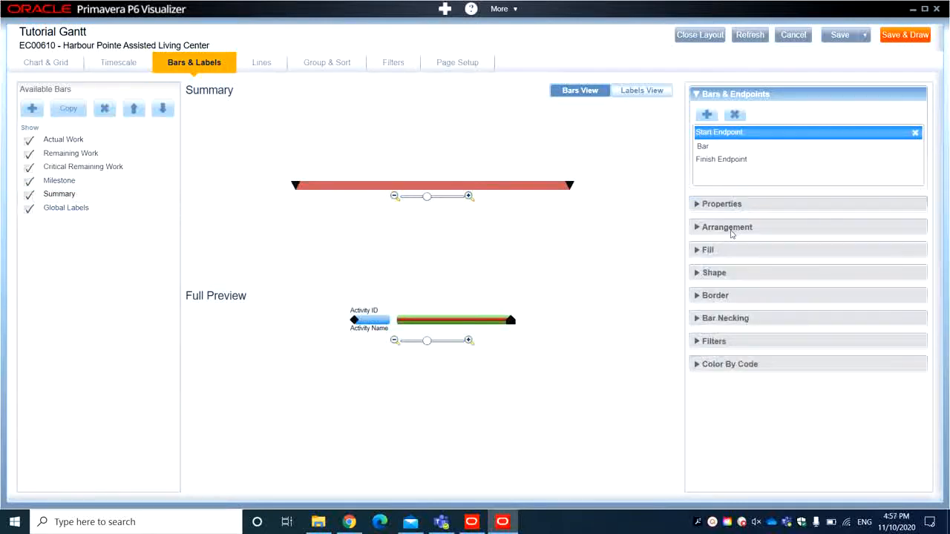
pyautogui.click(733, 227)
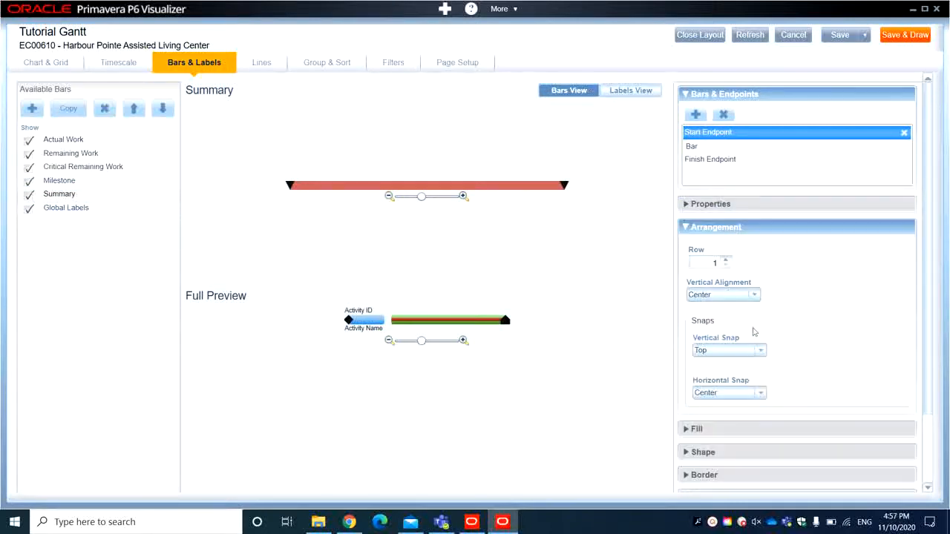
pyautogui.click(759, 350)
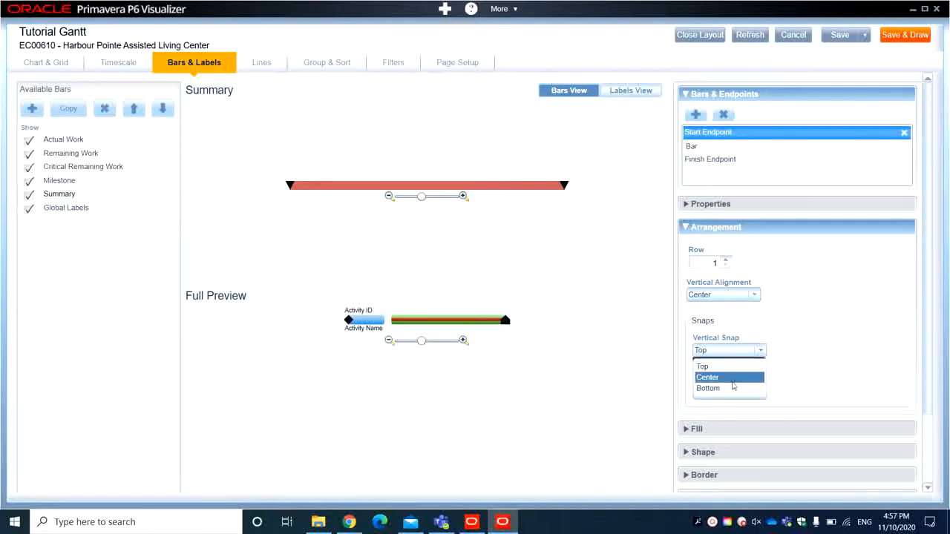
pyautogui.click(734, 376)
pyautogui.click(760, 393)
pyautogui.click(761, 393)
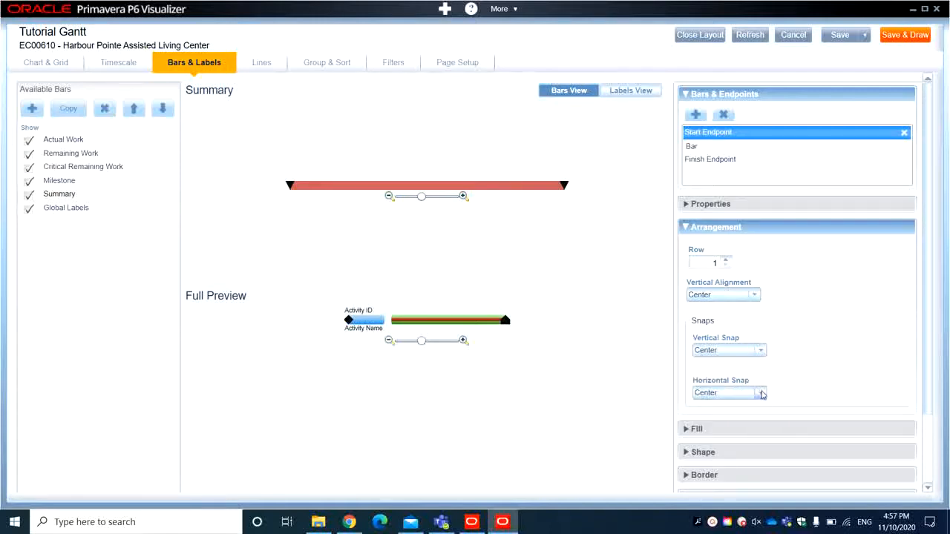
pyautogui.click(745, 233)
# - Give the Summary bar's start endpoint a solid dark green fill from the derived color palette
pyautogui.click(731, 250)
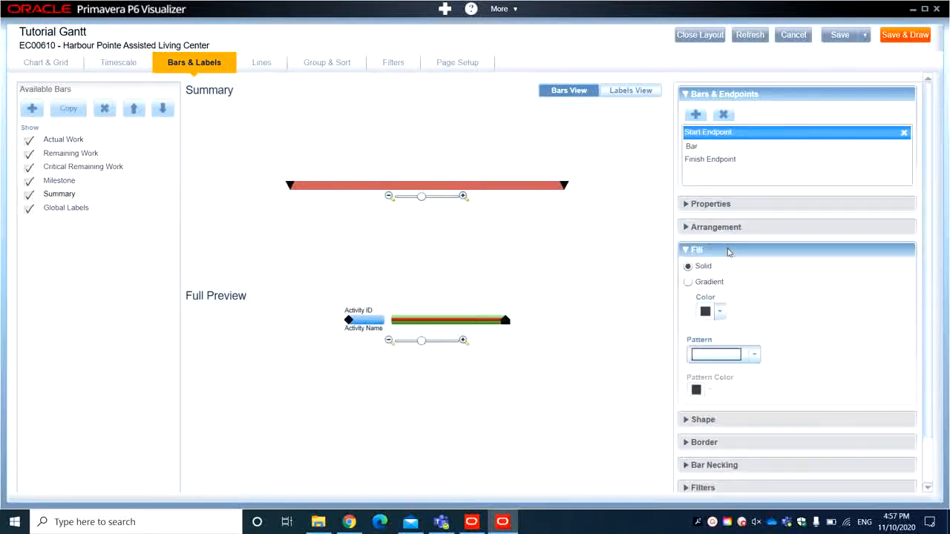
pyautogui.click(720, 313)
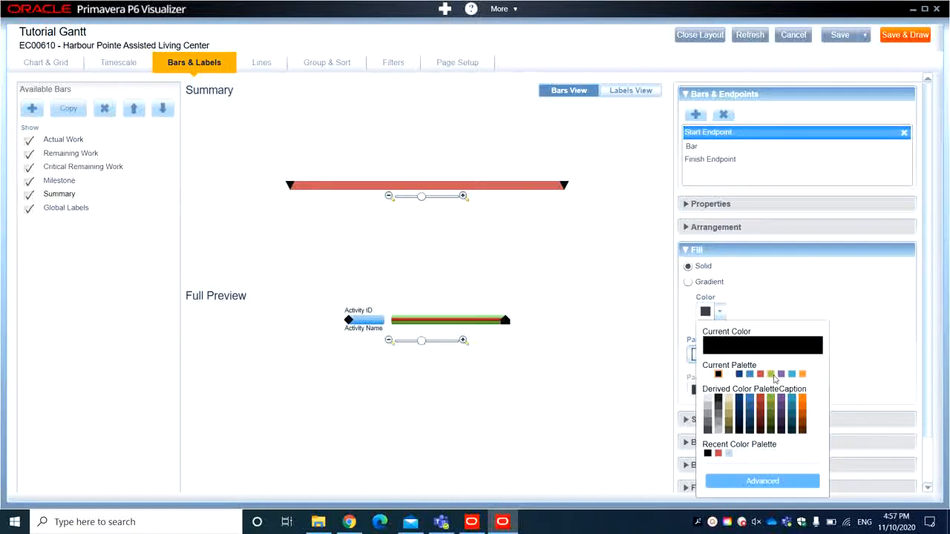
pyautogui.click(772, 374)
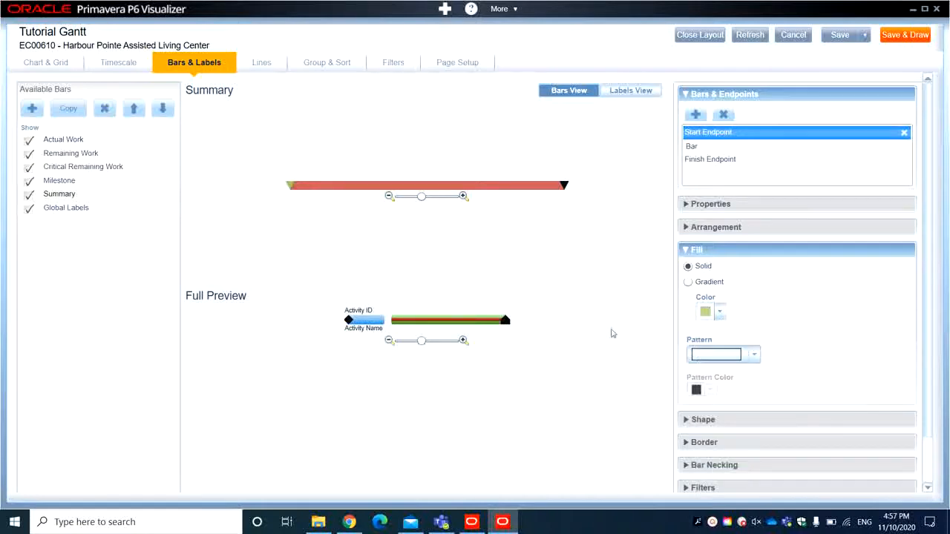
pyautogui.click(719, 312)
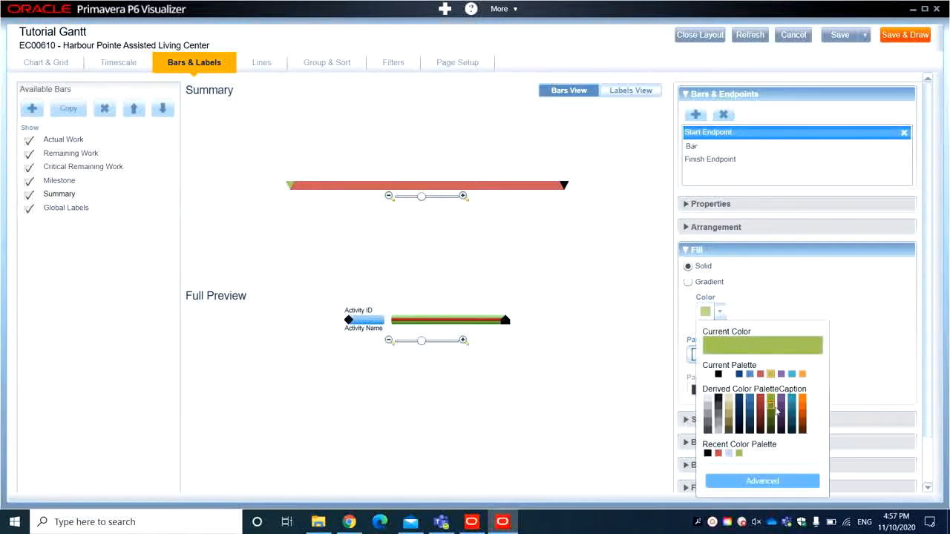
pyautogui.click(775, 408)
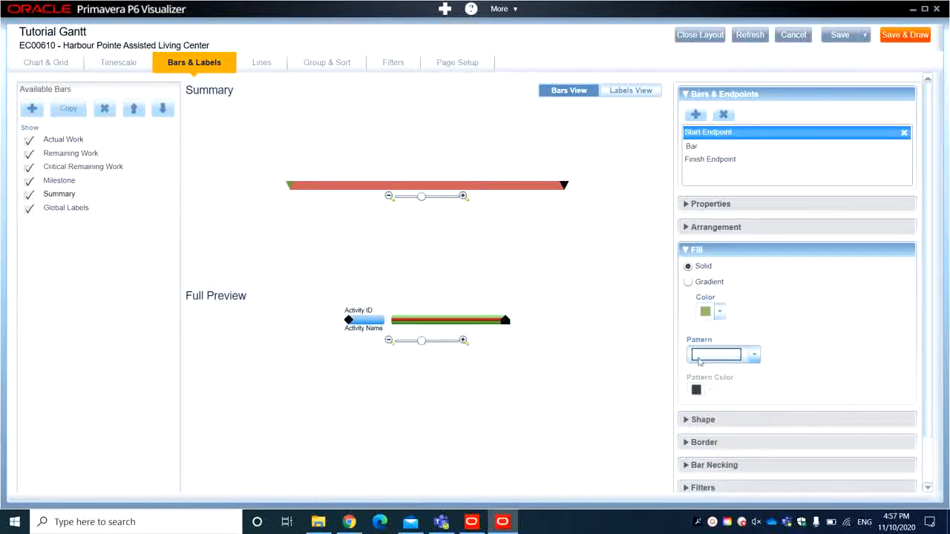
pyautogui.click(719, 312)
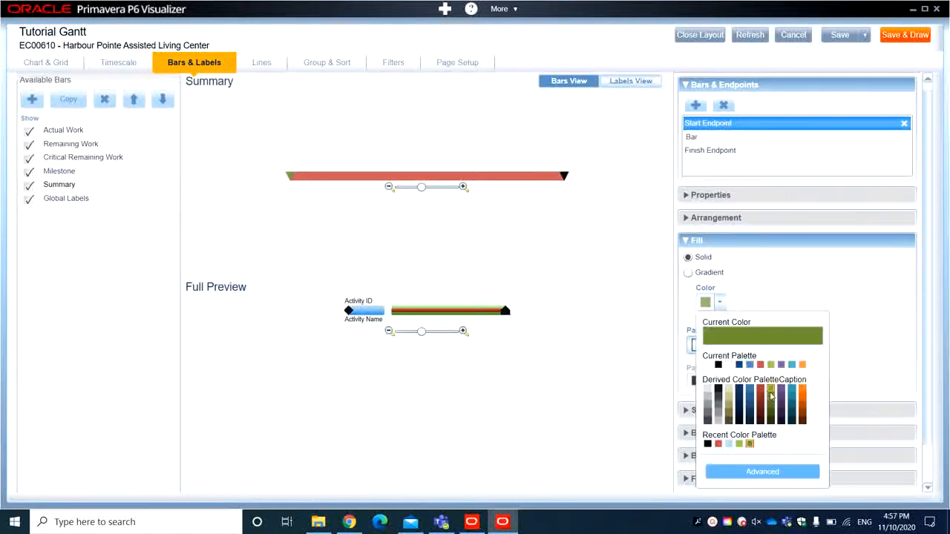
pyautogui.click(772, 398)
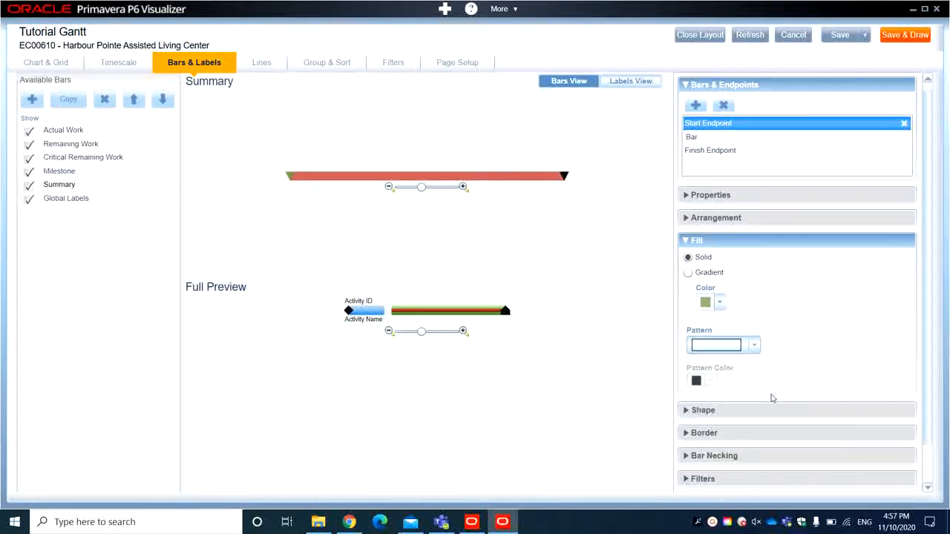
pyautogui.click(741, 240)
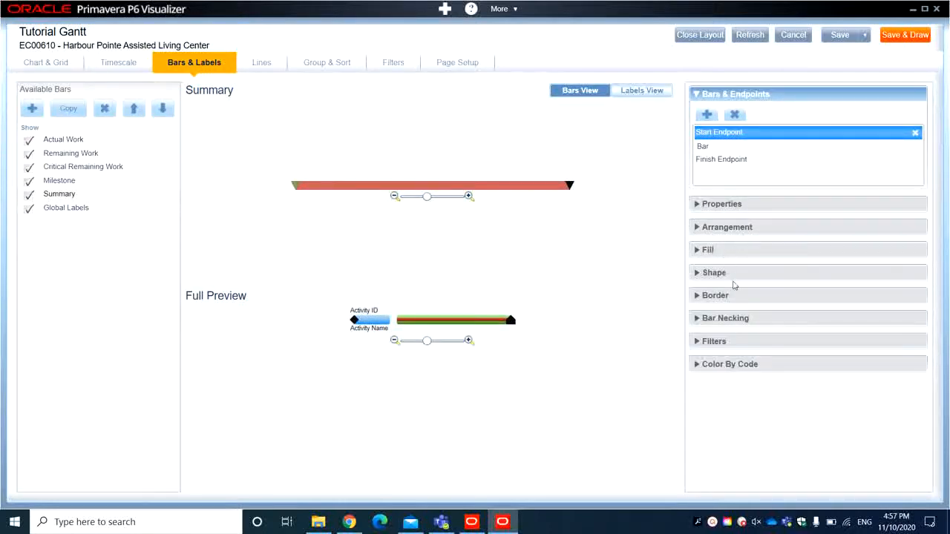
# - Change the Summary bar's start endpoint to a diamond shape with a height of 22
pyautogui.click(733, 274)
pyautogui.click(726, 312)
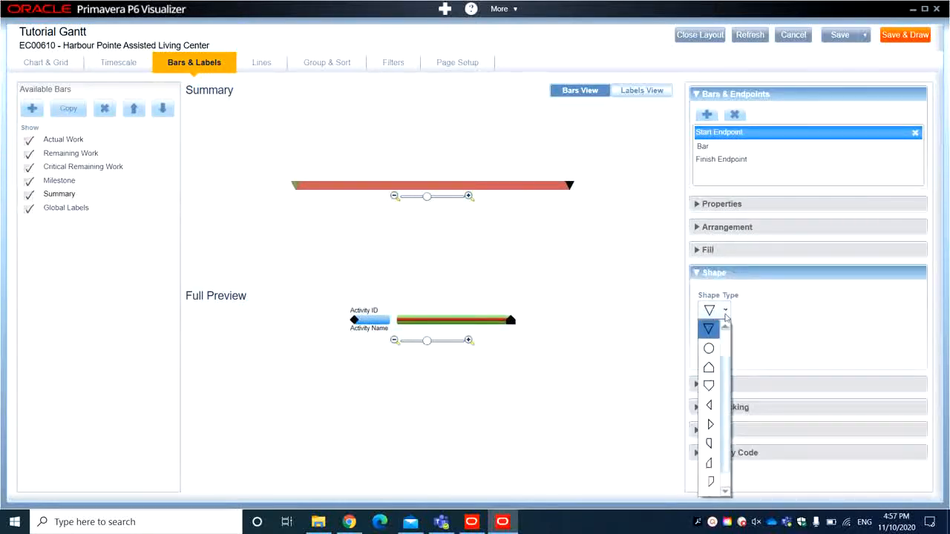
pyautogui.scroll(2, 725, 326)
pyautogui.click(710, 330)
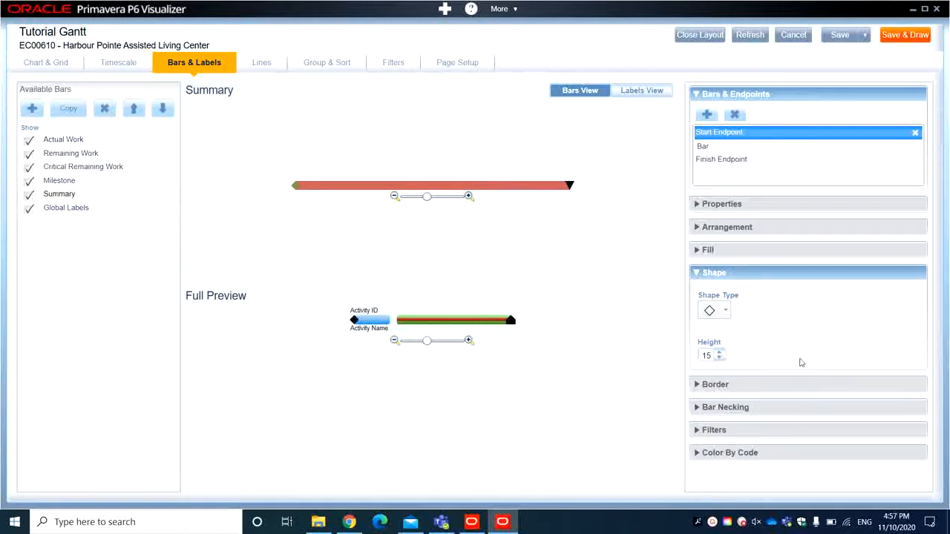
pyautogui.click(719, 354)
pyautogui.click(719, 354)
pyautogui.click(719, 354)
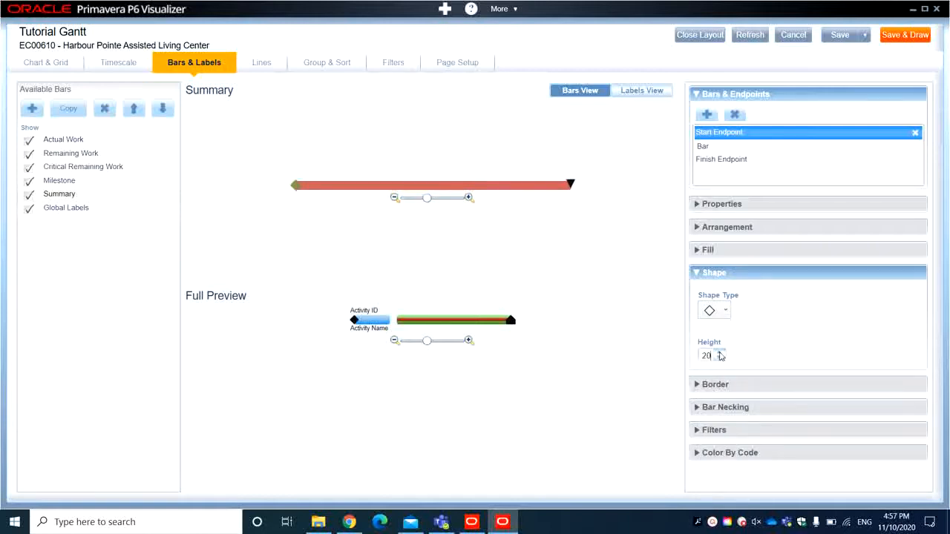
pyautogui.click(719, 354)
pyautogui.click(719, 354)
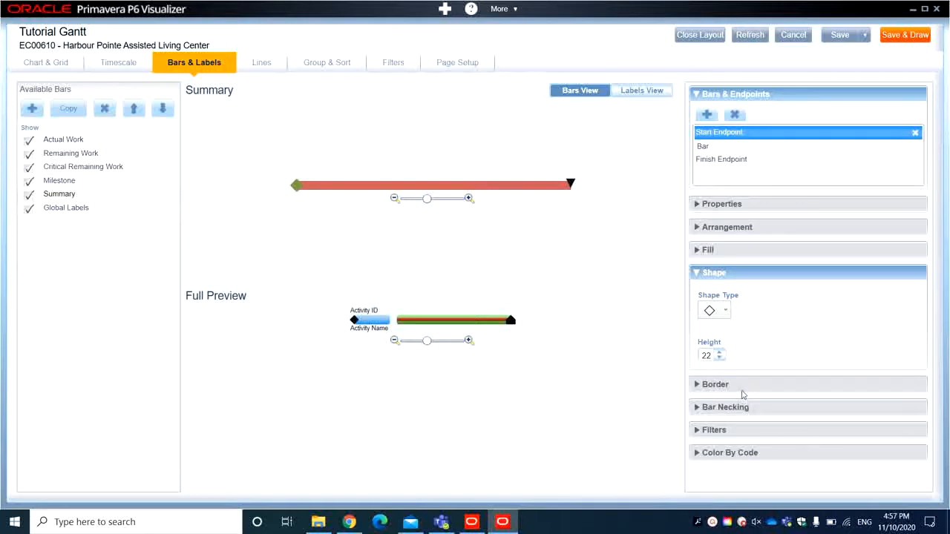
# - Change the Summary bar's finish endpoint to a diamond shape and set its vertical snap to Center
pyautogui.click(730, 159)
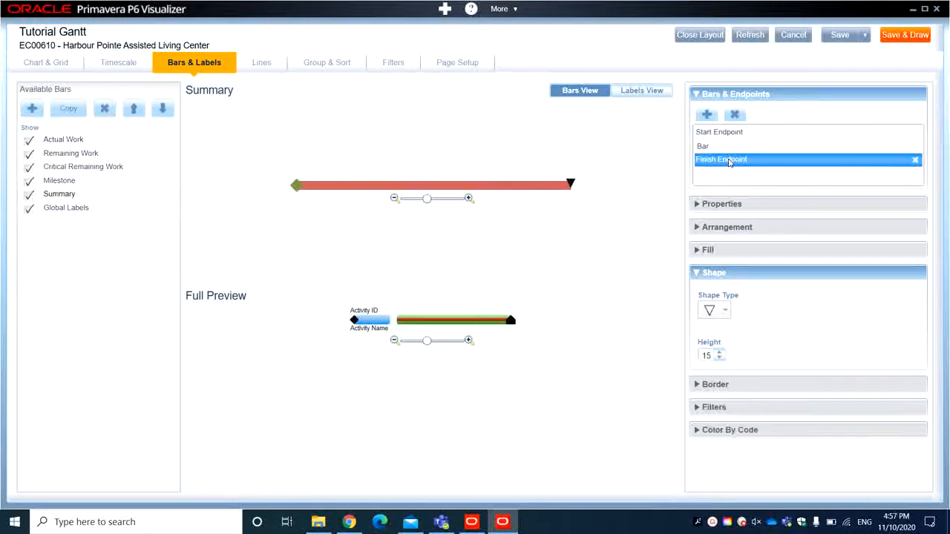
pyautogui.click(727, 311)
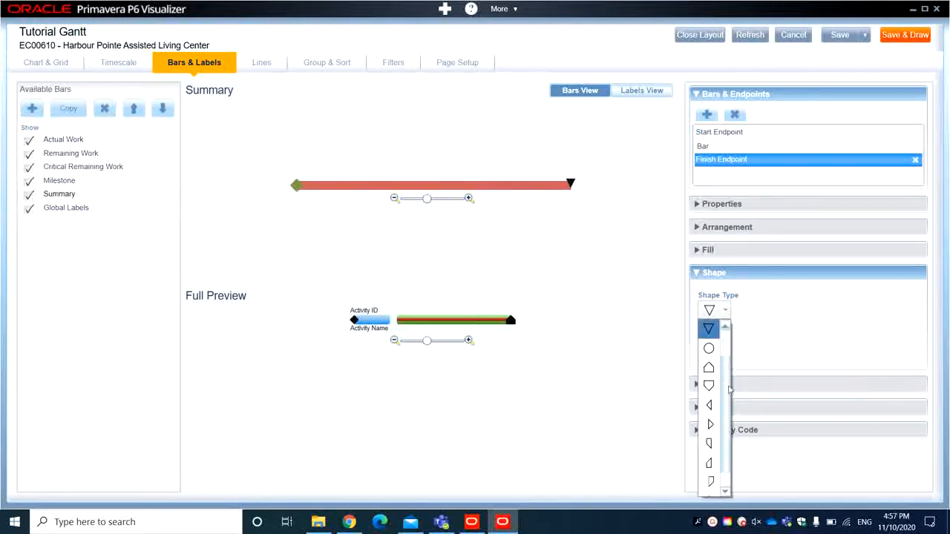
pyautogui.click(711, 336)
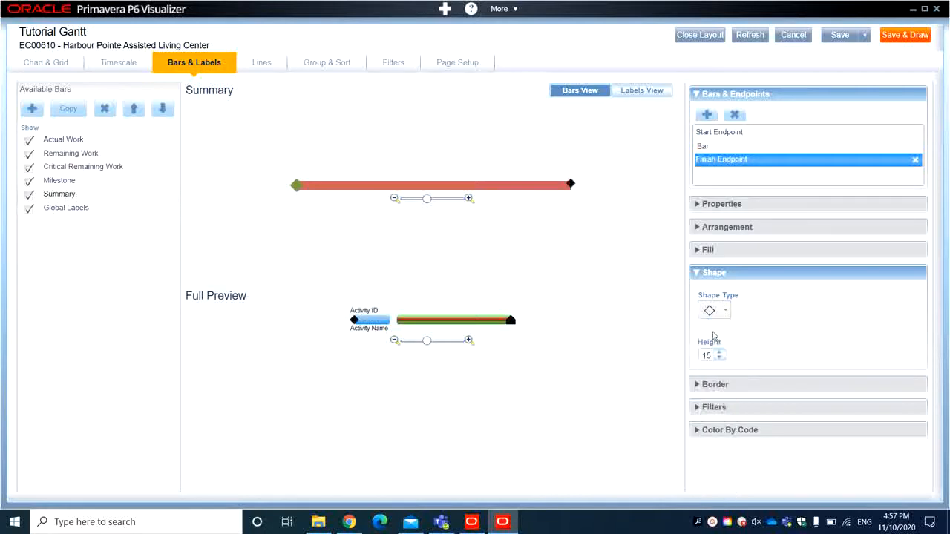
pyautogui.click(727, 227)
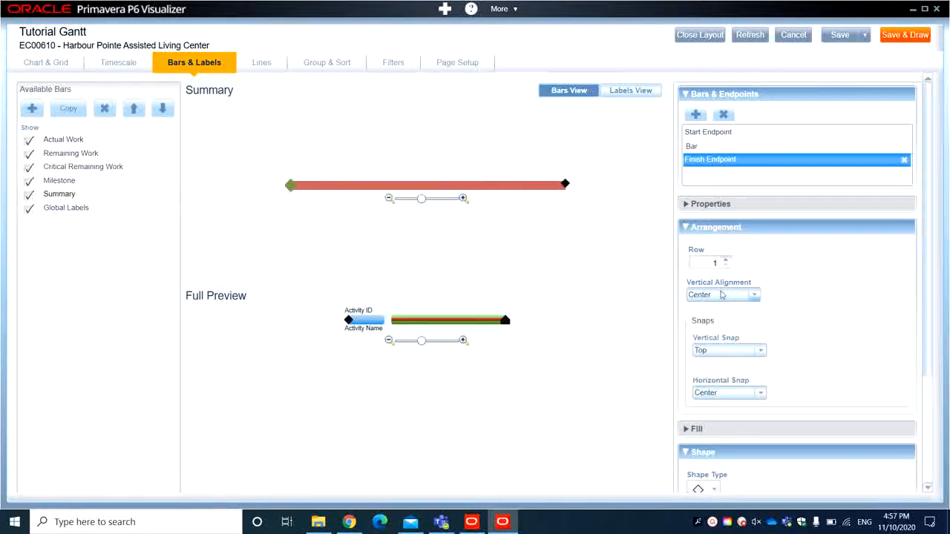
pyautogui.click(731, 353)
pyautogui.click(716, 376)
pyautogui.click(765, 226)
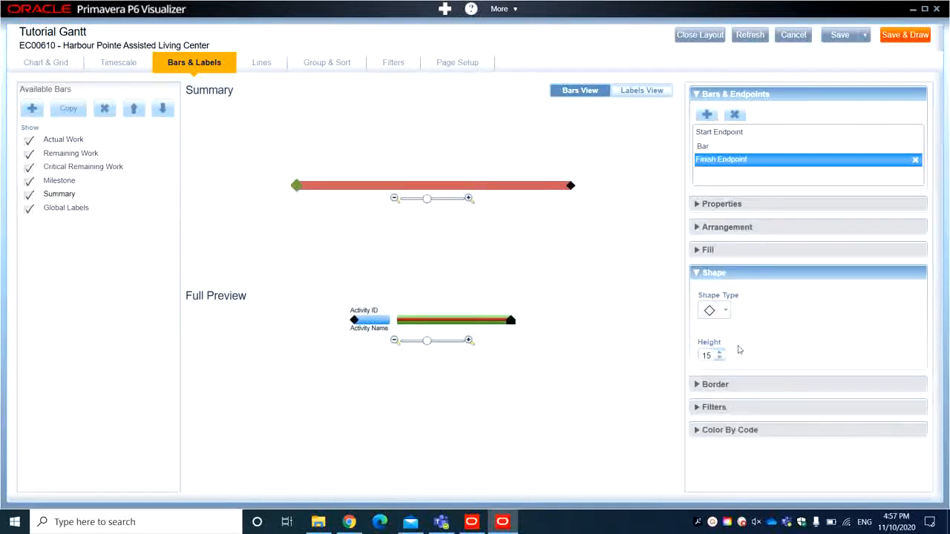
# - Set the shape height of the Summary bar's finish endpoint to 21
pyautogui.click(719, 354)
pyautogui.click(718, 353)
pyautogui.click(719, 354)
pyautogui.click(719, 353)
pyautogui.click(719, 353)
pyautogui.click(719, 353)
# - Give the Summary bar's finish endpoint a solid teal blue fill from the derived color palette
pyautogui.click(738, 252)
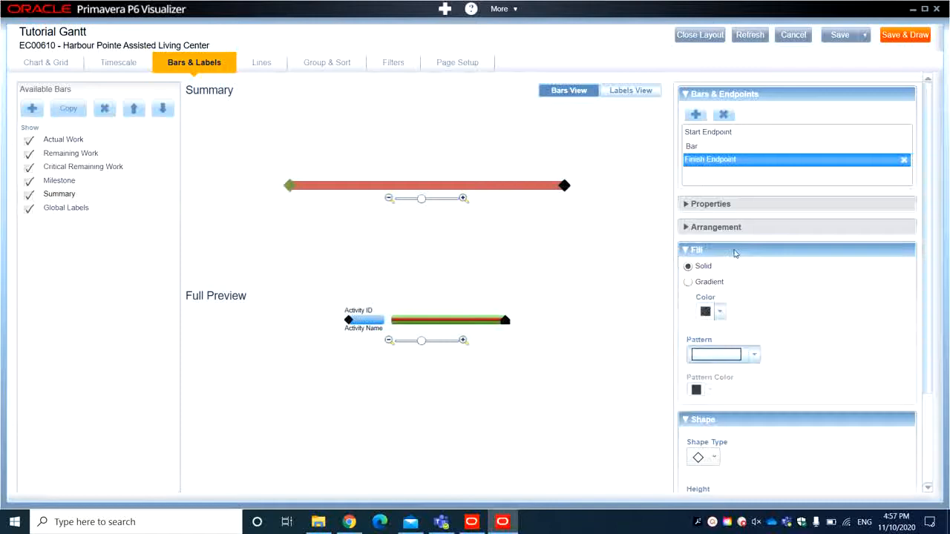
pyautogui.click(721, 314)
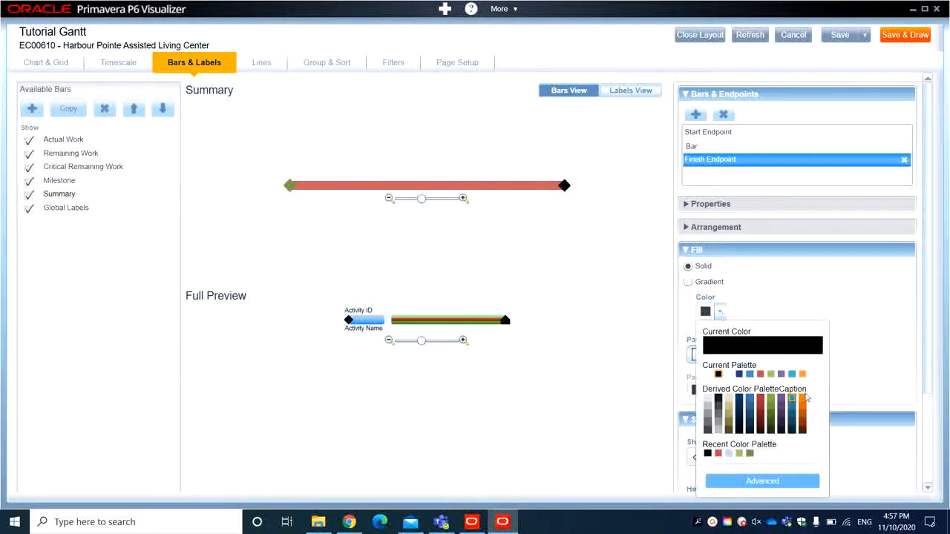
pyautogui.click(803, 401)
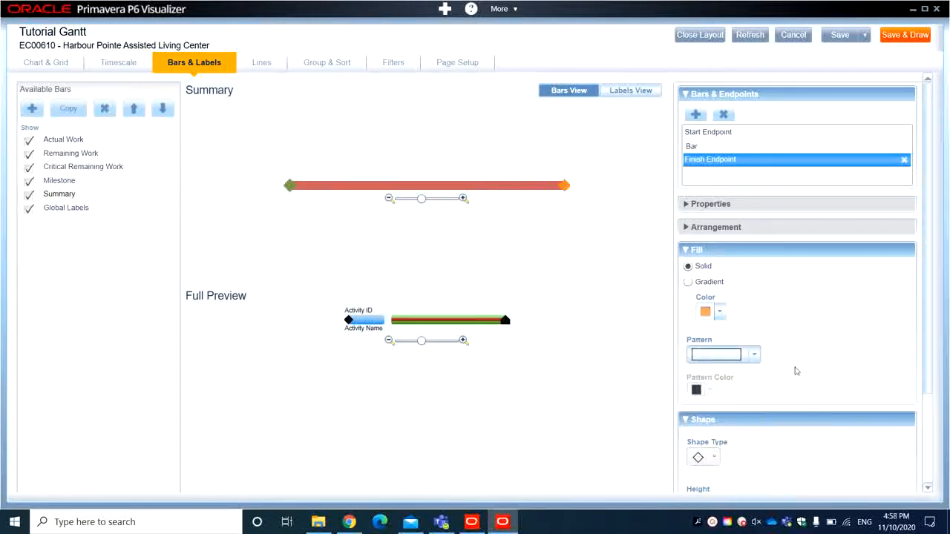
pyautogui.click(720, 313)
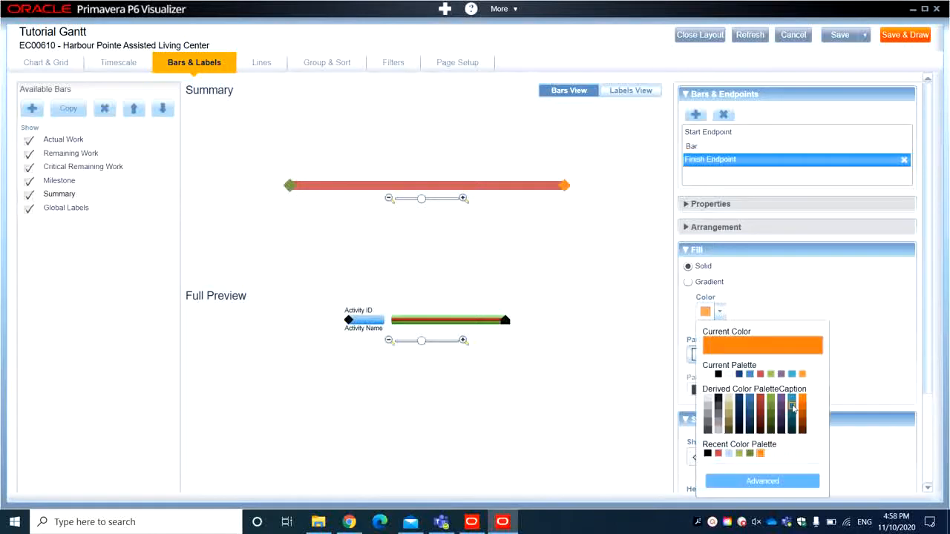
pyautogui.click(793, 403)
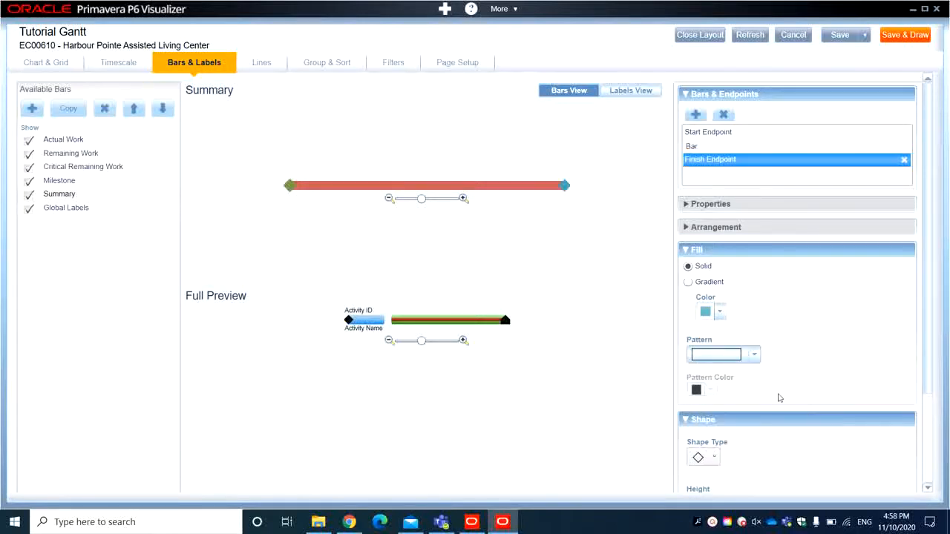
pyautogui.scroll(-1, 636, 94)
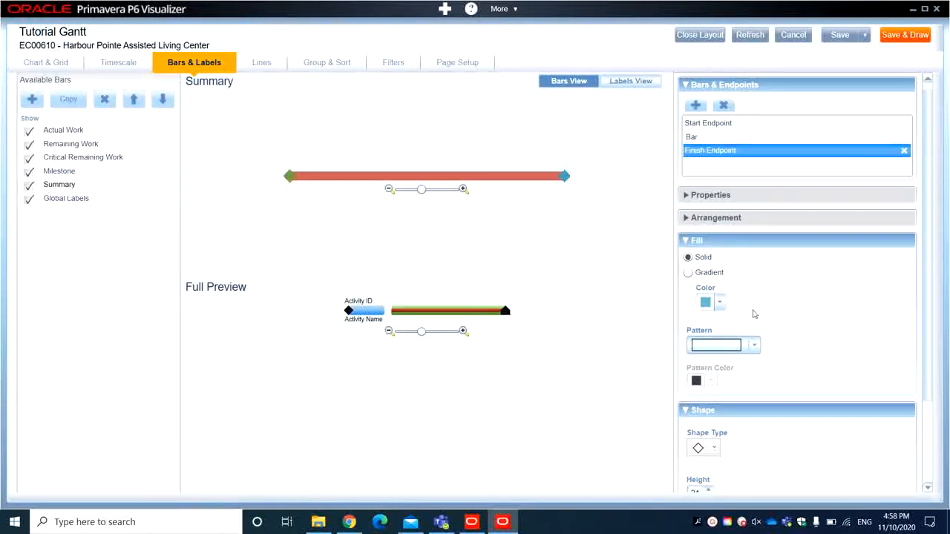
pyautogui.scroll(-2, 766, 360)
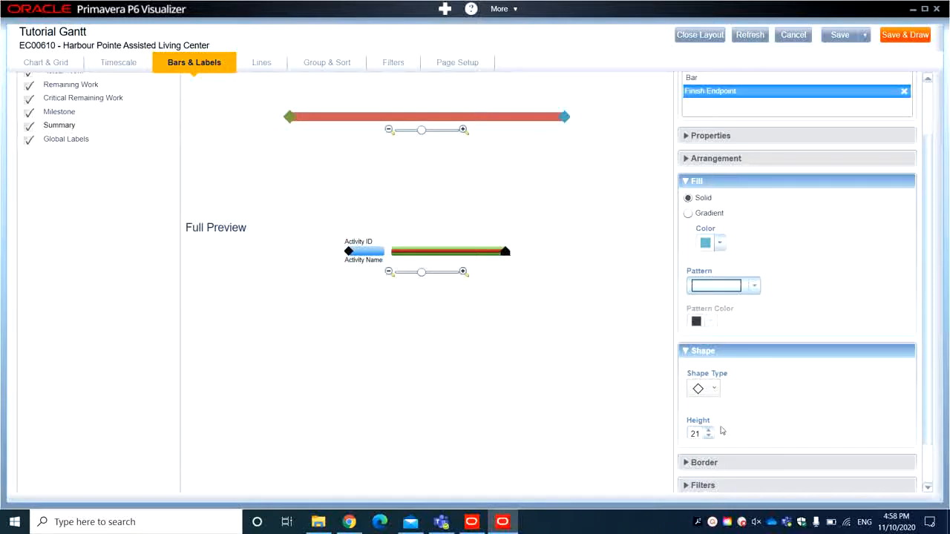
pyautogui.scroll(2, 742, 179)
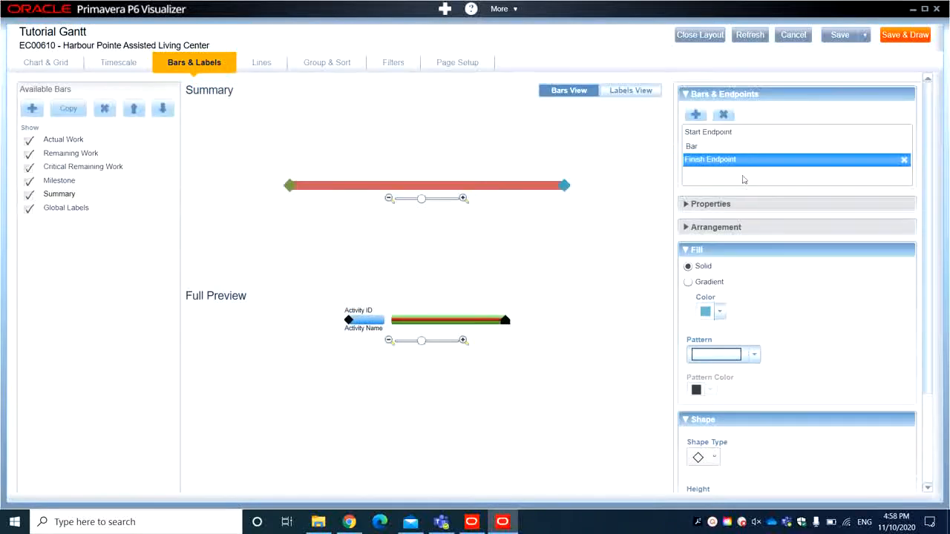
# - Check the Summary bar's start and finish endpoint settings, and save and draw the layout
pyautogui.click(709, 138)
pyautogui.scroll(-3, 765, 314)
pyautogui.scroll(3, 764, 314)
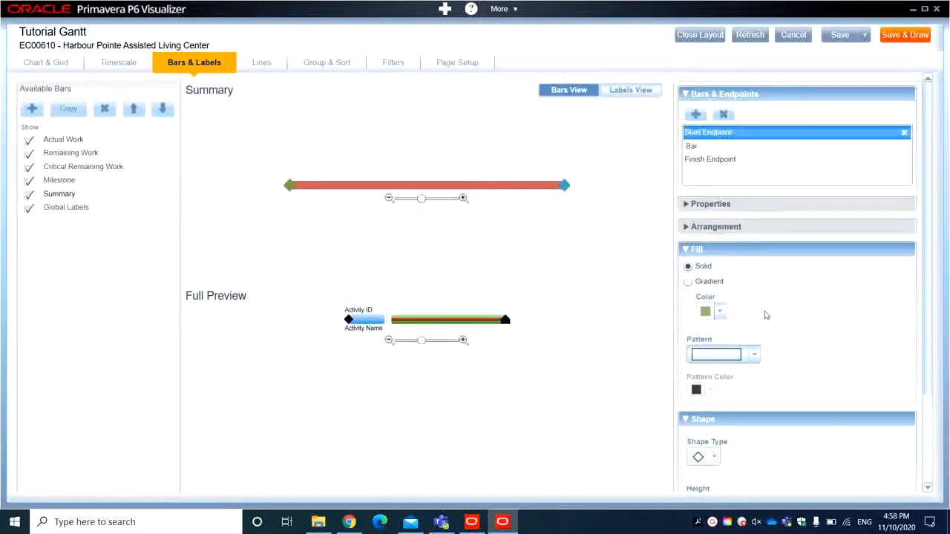
pyautogui.click(724, 160)
pyautogui.scroll(-4, 756, 280)
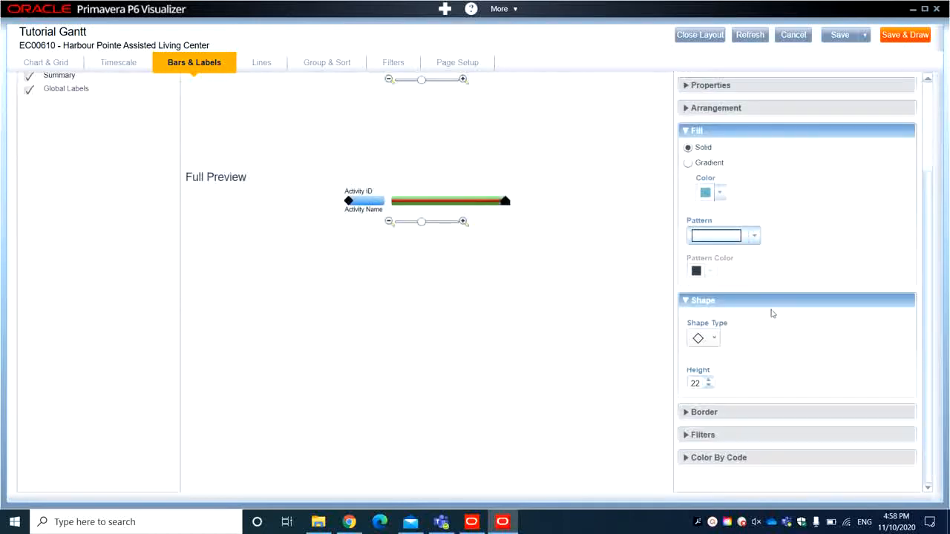
pyautogui.scroll(4, 771, 313)
pyautogui.click(904, 33)
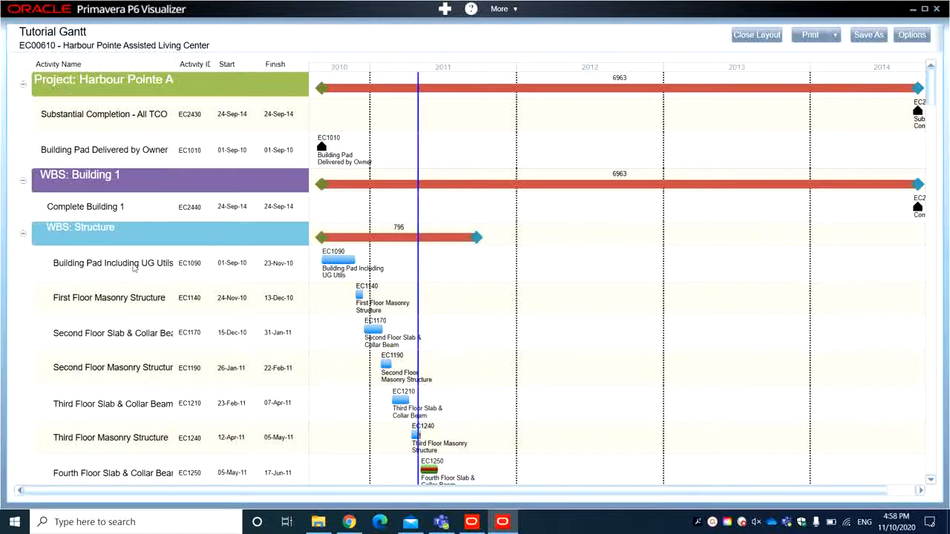
# - Collapse the Structure, Roof, Envelope, Interior Finishes and Pool & Courtyard WBS groups under Building 1
pyautogui.click(23, 234)
pyautogui.click(23, 258)
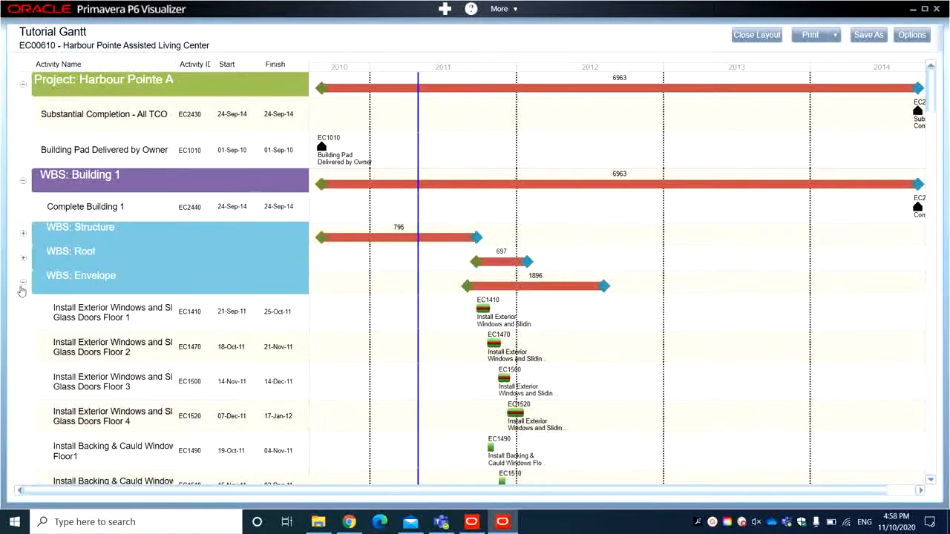
pyautogui.click(23, 283)
pyautogui.click(23, 306)
pyautogui.click(23, 330)
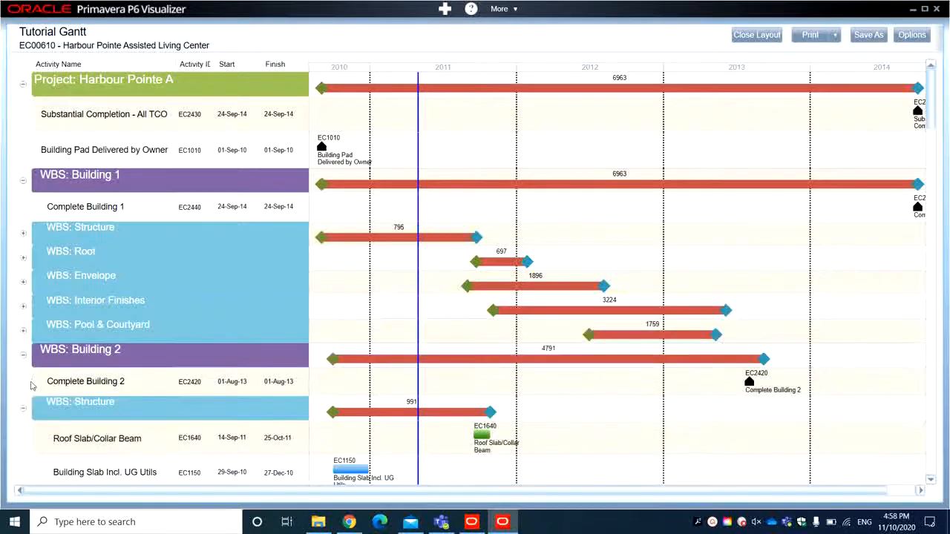
# - Collapse the Structure, Roof, Envelope, Interior Finishes and Courtyard WBS groups under Building 2
pyautogui.click(23, 405)
pyautogui.click(24, 429)
pyautogui.scroll(-2, 25, 416)
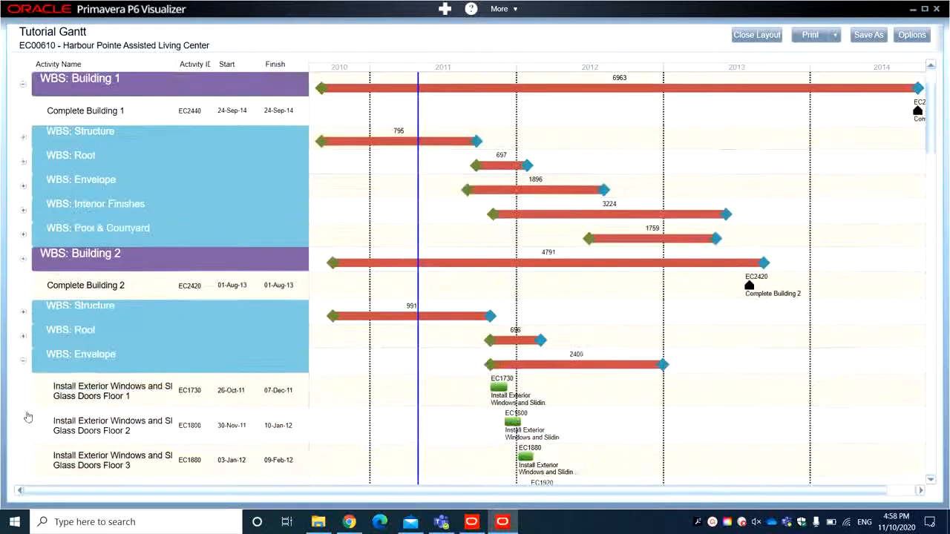
pyautogui.click(23, 365)
pyautogui.click(23, 386)
pyautogui.click(24, 410)
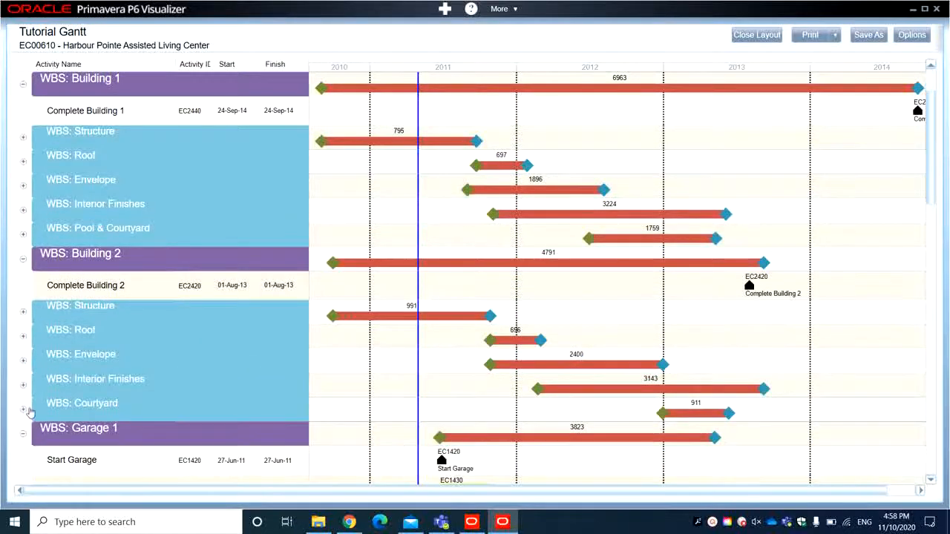
# - Collapse the Garage 1, Garage 2, Roads and Utilities, and Landscape & Irrigation WBS groups and look over the condensed Gantt
pyautogui.click(23, 438)
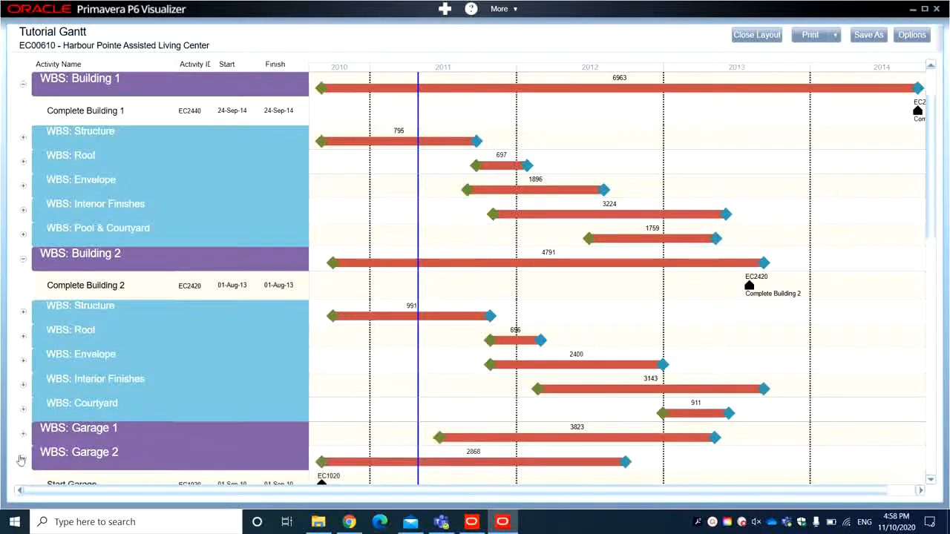
pyautogui.click(23, 454)
pyautogui.scroll(-2, 34, 430)
pyautogui.scroll(-2, 30, 416)
pyautogui.click(23, 331)
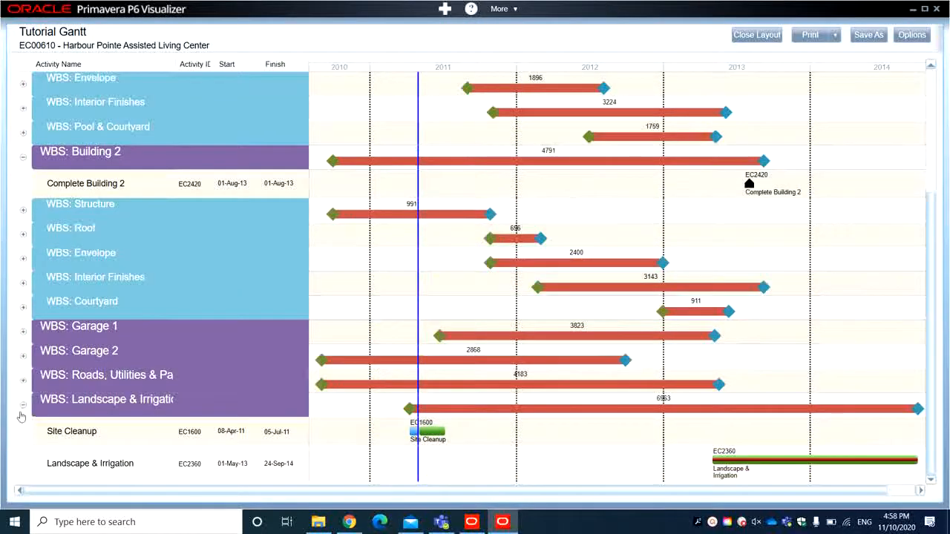
pyautogui.click(21, 416)
pyautogui.scroll(4, 37, 394)
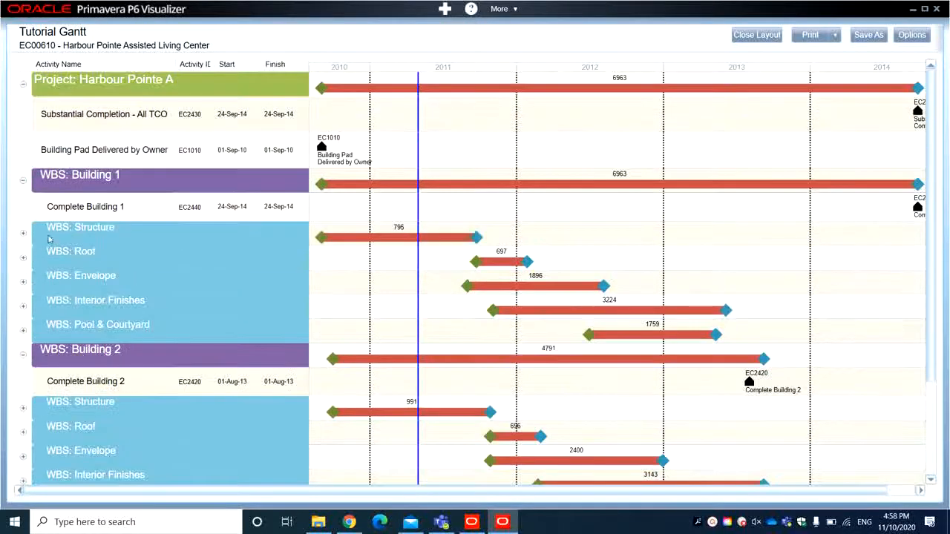
pyautogui.scroll(-4, 56, 248)
pyautogui.scroll(4, 55, 248)
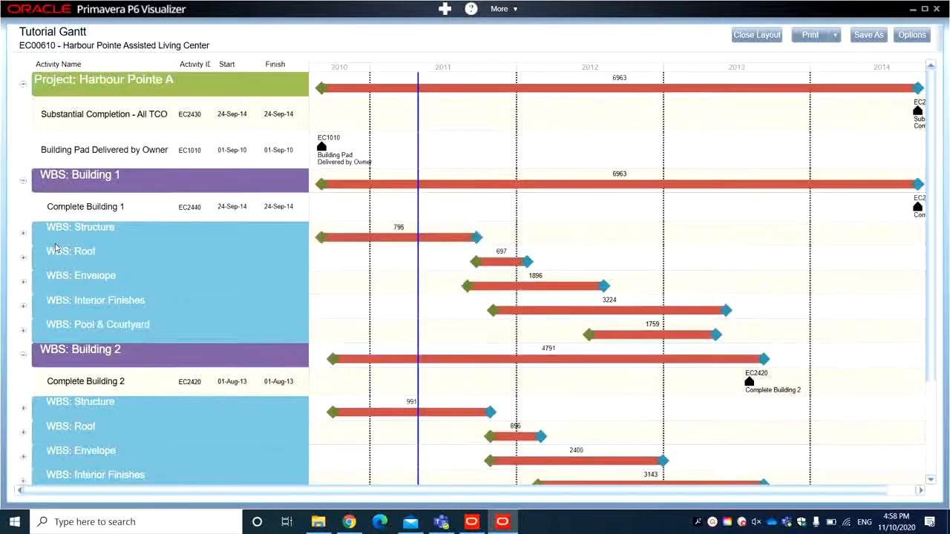
# - Generate a print preview of the Gantt layout and examine its pages, legend, header and footer
pyautogui.click(835, 35)
pyautogui.click(833, 54)
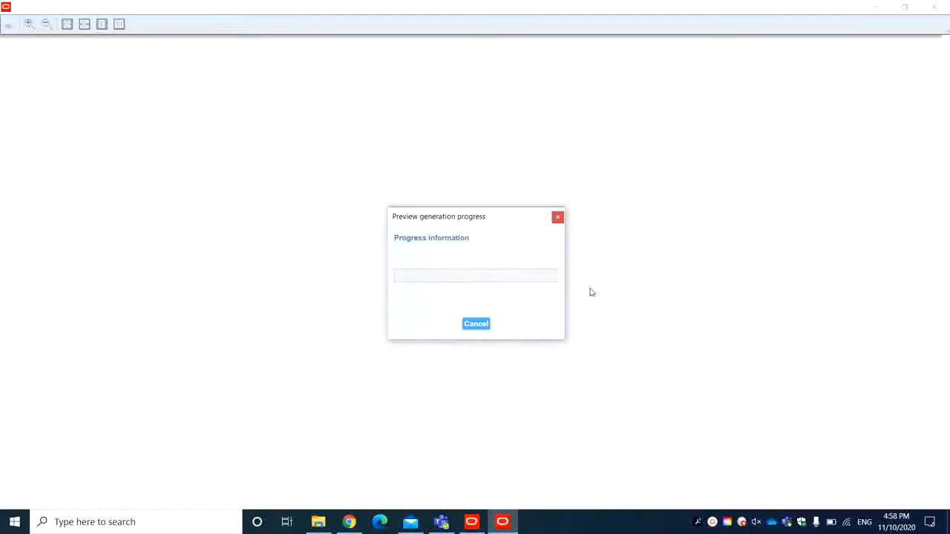
pyautogui.scroll(-7, 591, 290)
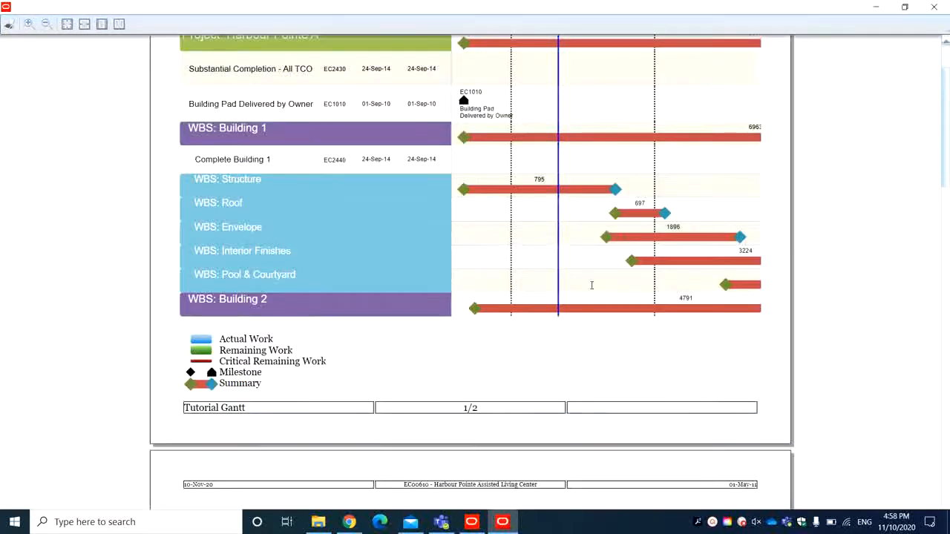
pyautogui.scroll(2, 591, 290)
pyautogui.scroll(5, 591, 289)
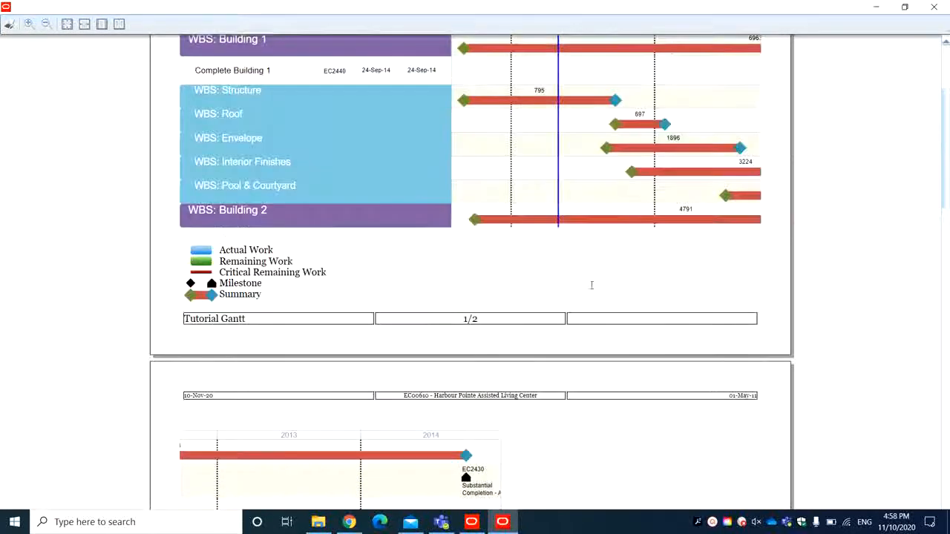
pyautogui.scroll(-10, 574, 297)
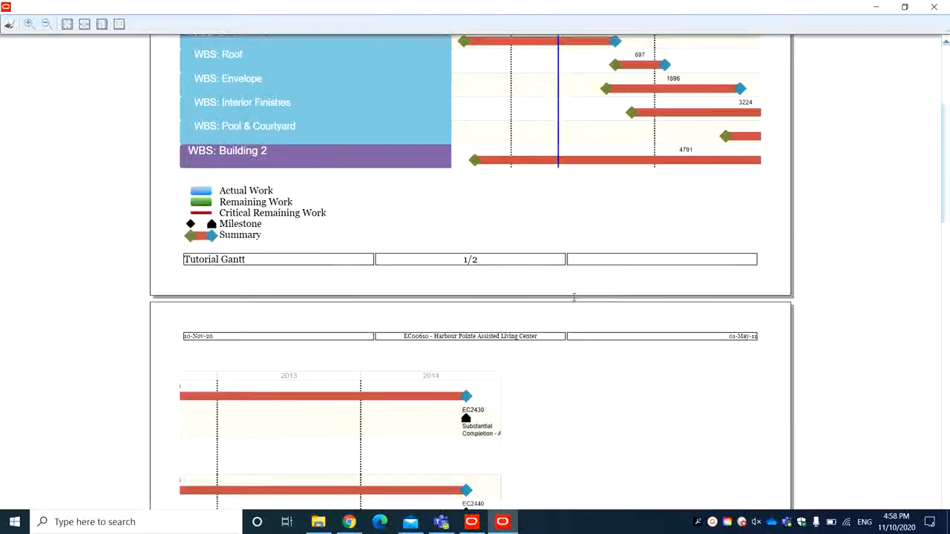
pyautogui.scroll(10, 573, 300)
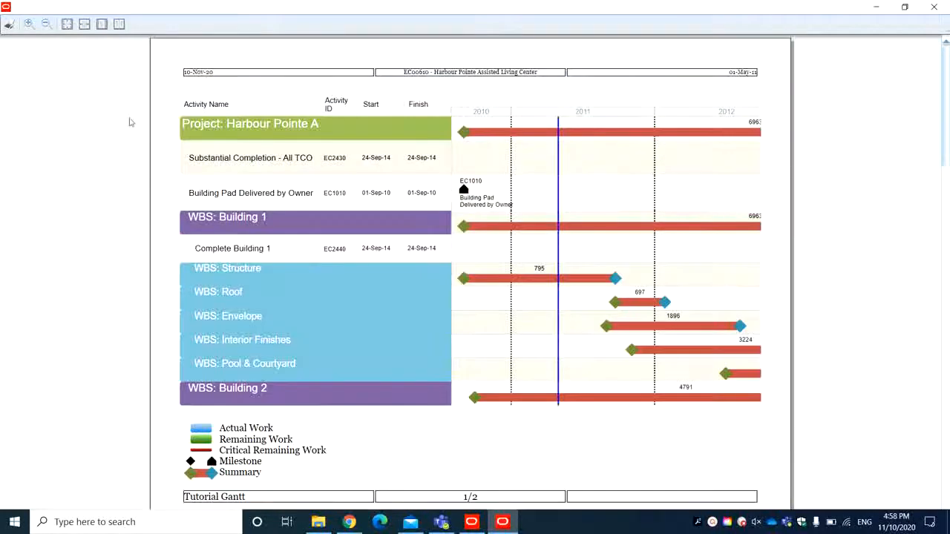
# - Set the Adobe PDF printer's page size to A3 in the printing preferences for the Gantt printout
pyautogui.click(9, 23)
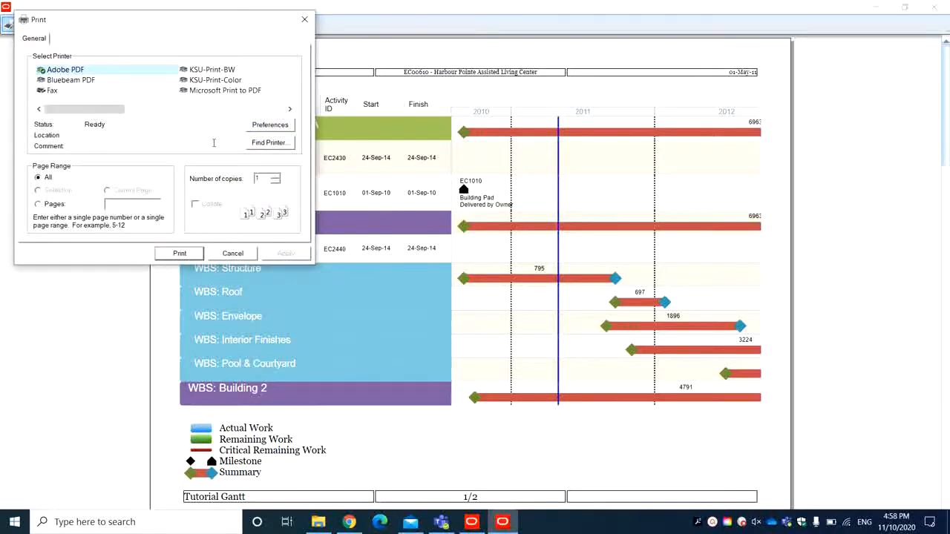
pyautogui.click(258, 129)
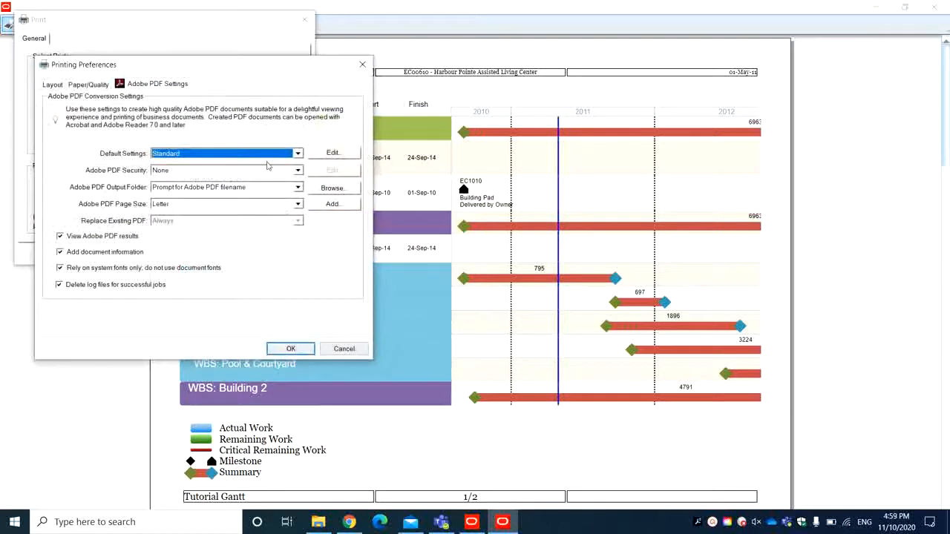
pyautogui.click(285, 205)
pyautogui.scroll(10, 296, 230)
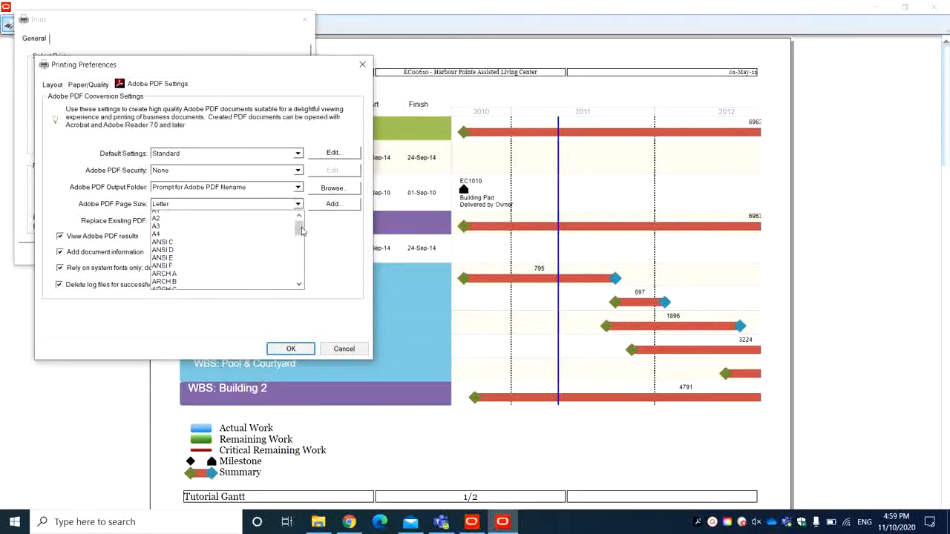
pyautogui.click(209, 255)
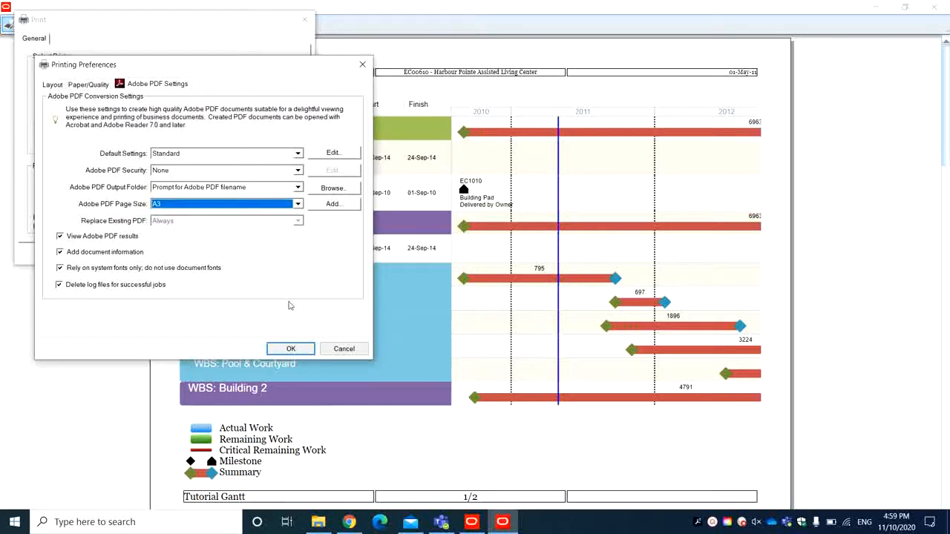
pyautogui.click(291, 348)
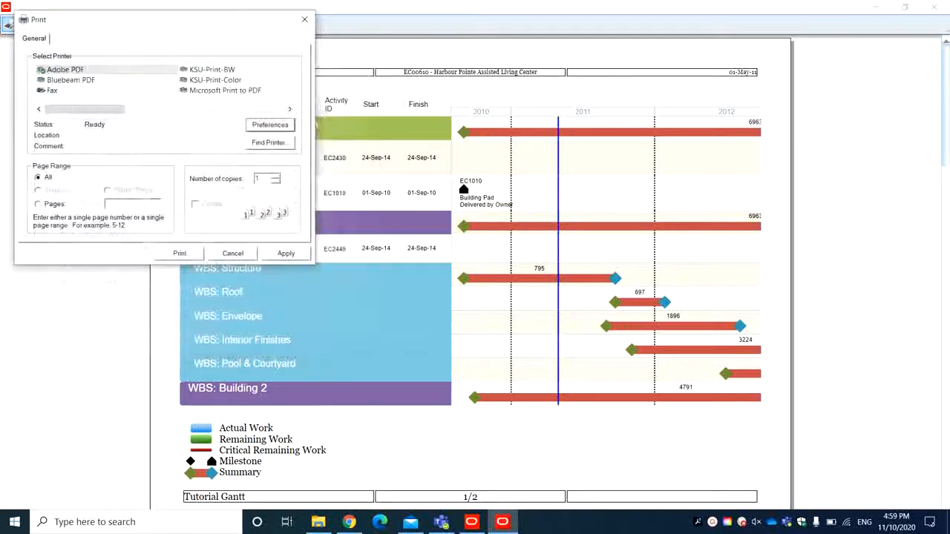
# - Print all pages to Adobe PDF and save the file on the Desktop as "tutorial gantt"
pyautogui.click(178, 254)
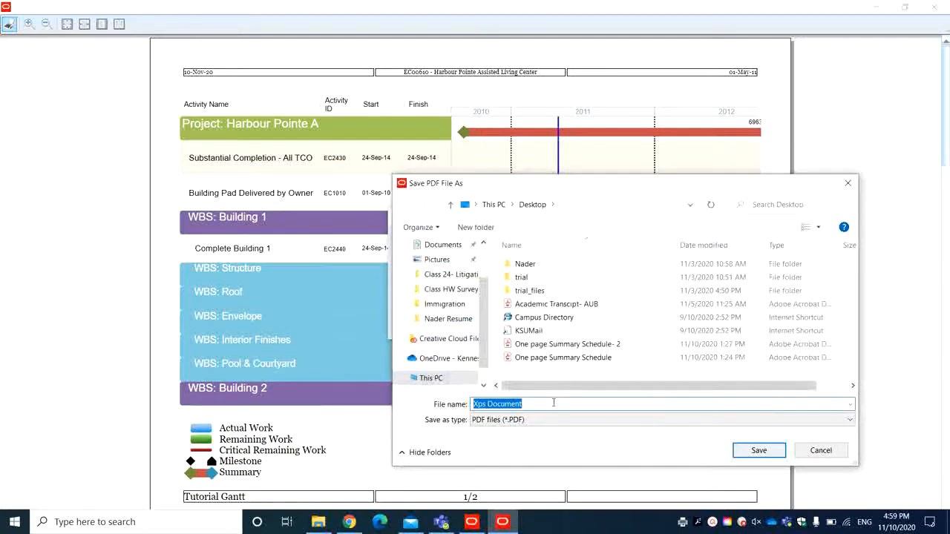
pyautogui.write('tutorial')
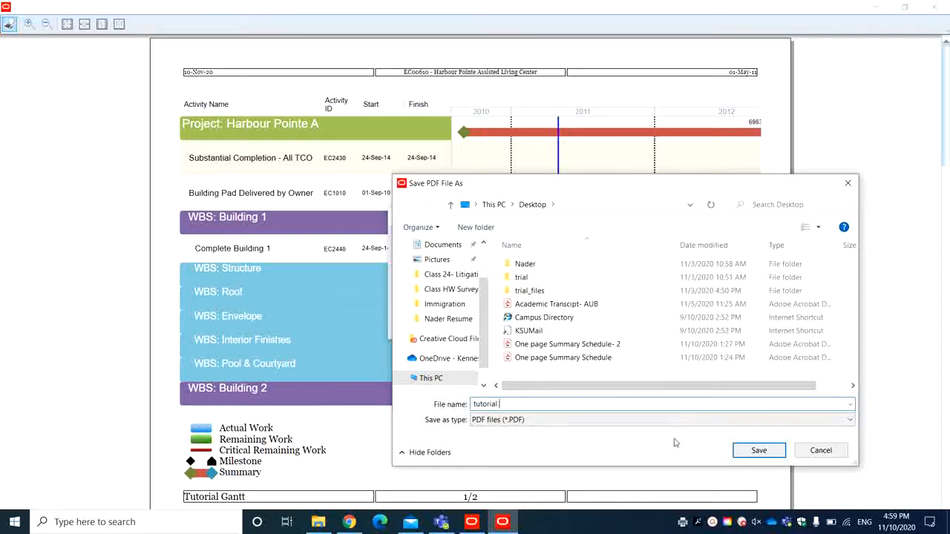
pyautogui.write(' gantt')
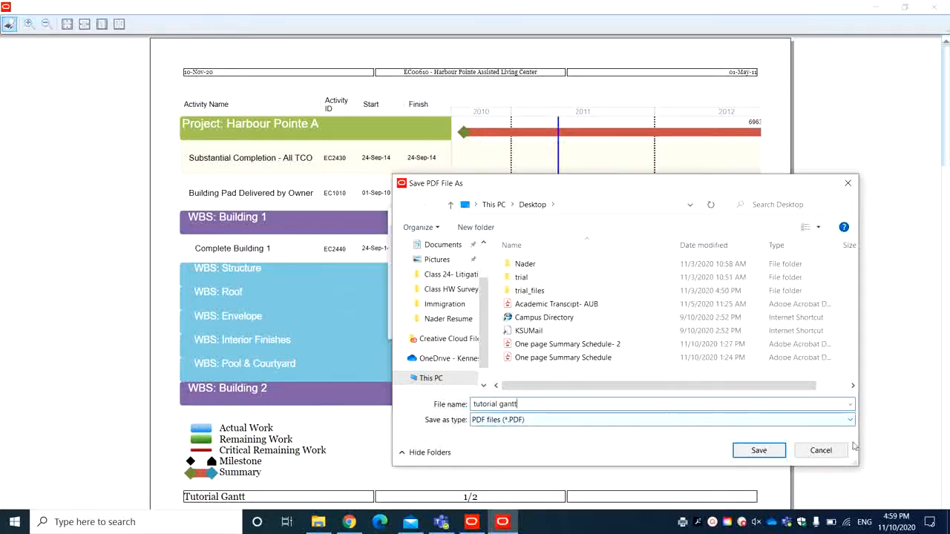
pyautogui.click(757, 450)
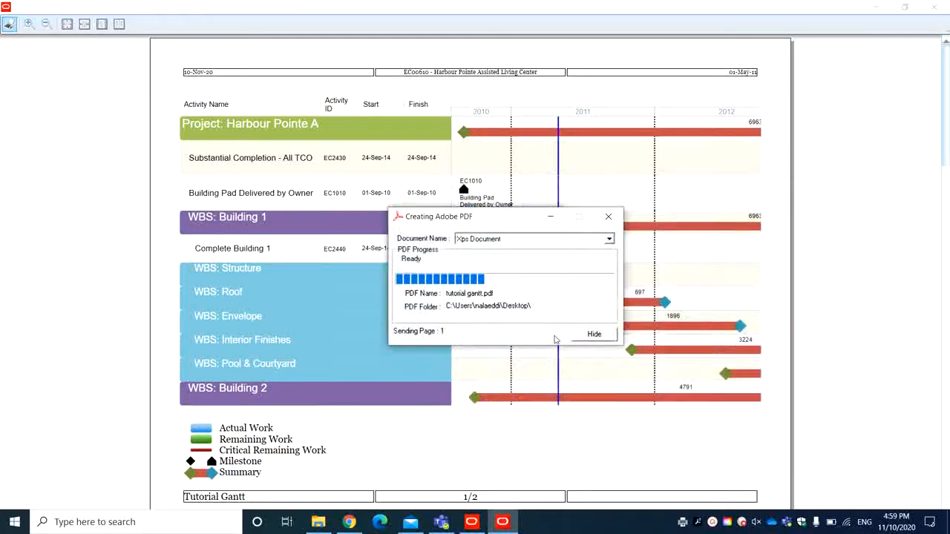